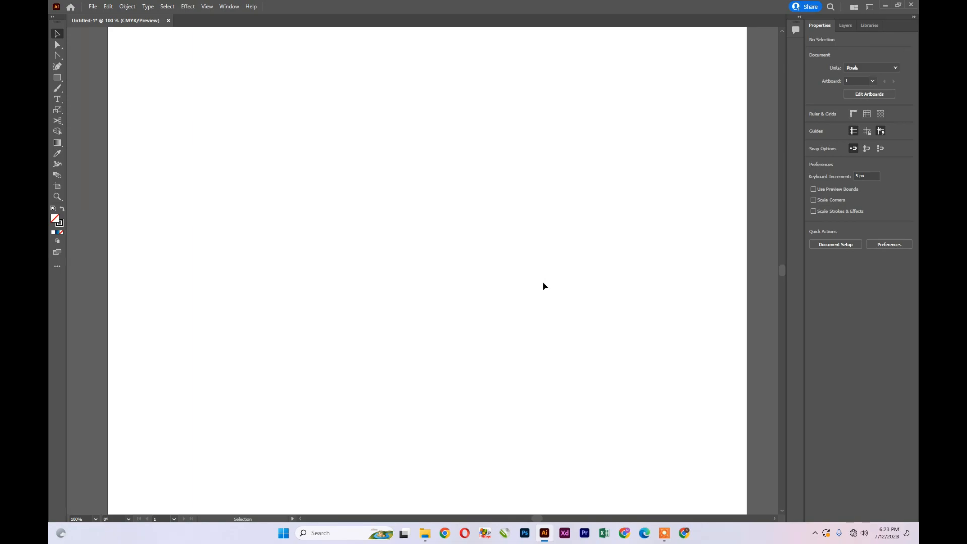
Draw a vertical line about 641 px long near the artboard's left edge.
scroll(617, 194, up, 1)
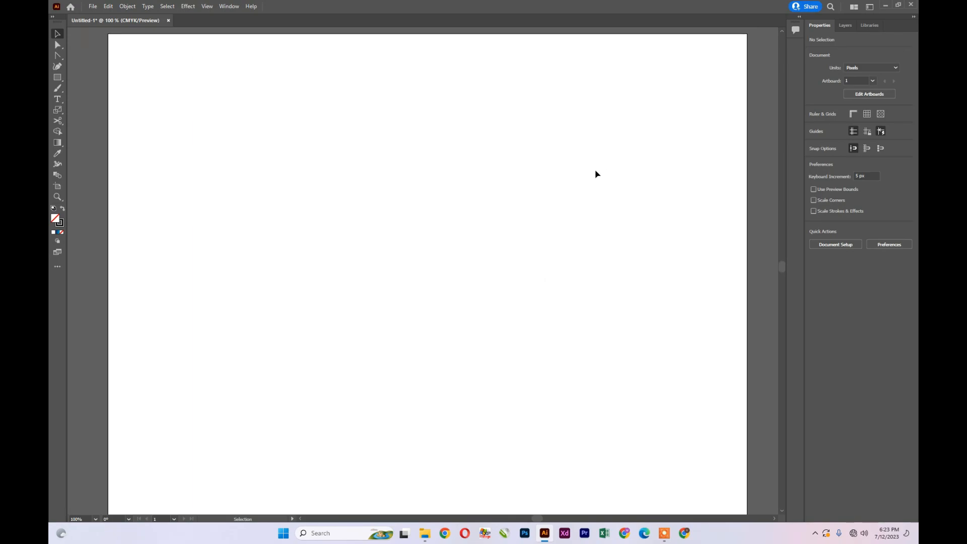
scroll(596, 173, down, 1)
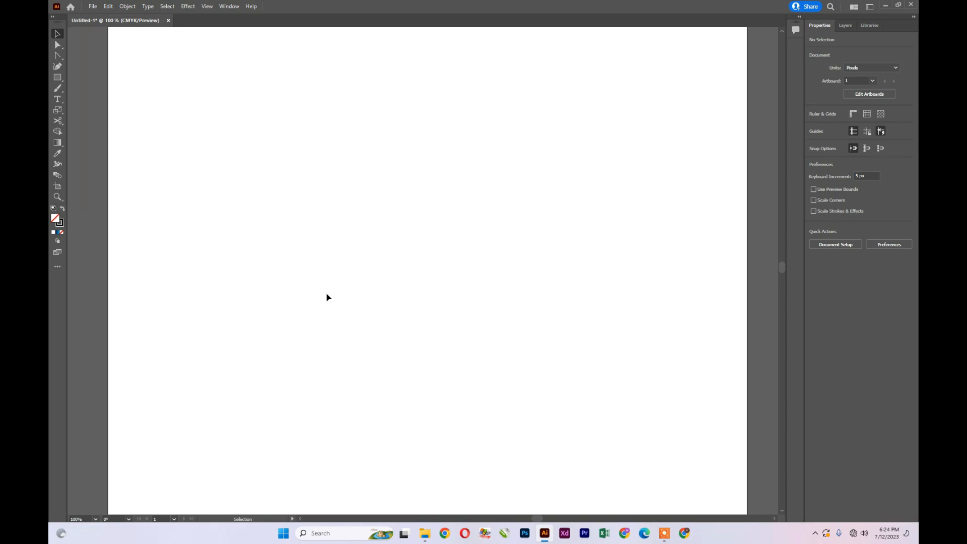
drag(58, 77, 107, 113)
drag(142, 65, 142, 446)
click(58, 34)
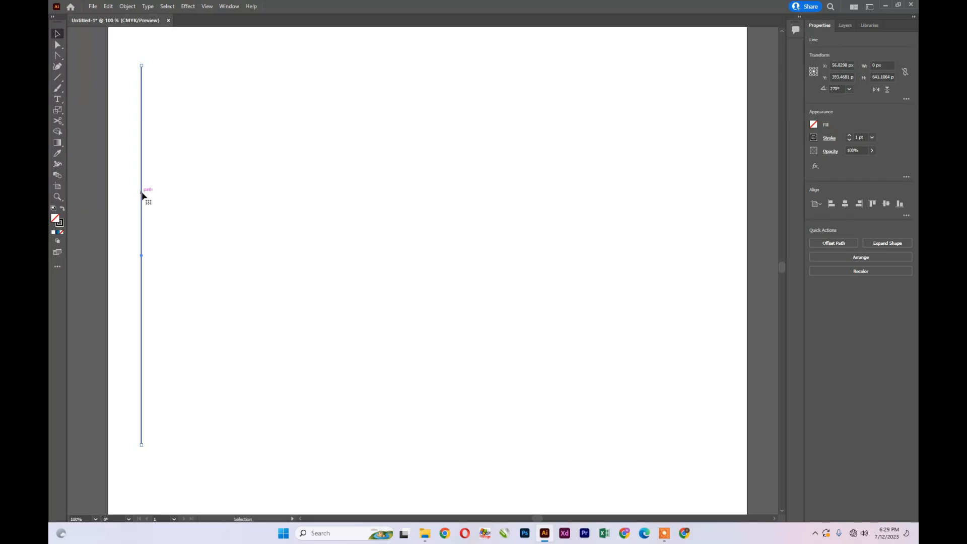
Duplicate the vertical line sideways at a spacing of about 49 px until there are 16 evenly spaced parallel lines.
drag(143, 192, 169, 195)
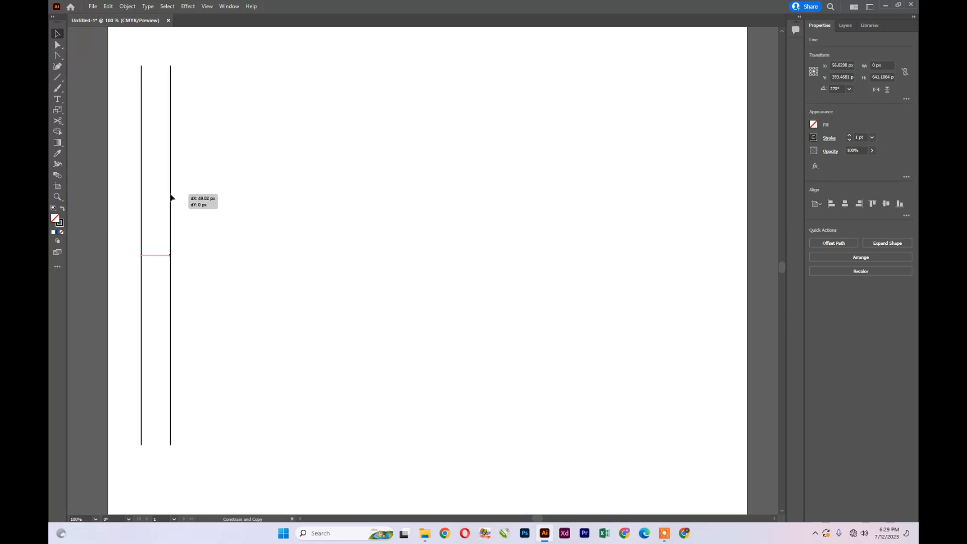
drag(172, 197, 170, 197)
key(ctrl+d)
key(ctrl+d)
key(ctrl+d)
key(ctrl+d)
key(ctrl+d)
key(ctrl+d)
key(ctrl+d)
key(ctrl+d)
key(ctrl+d)
key(ctrl+d)
key(ctrl+d)
key(ctrl+d)
key(ctrl+d)
key(ctrl+d)
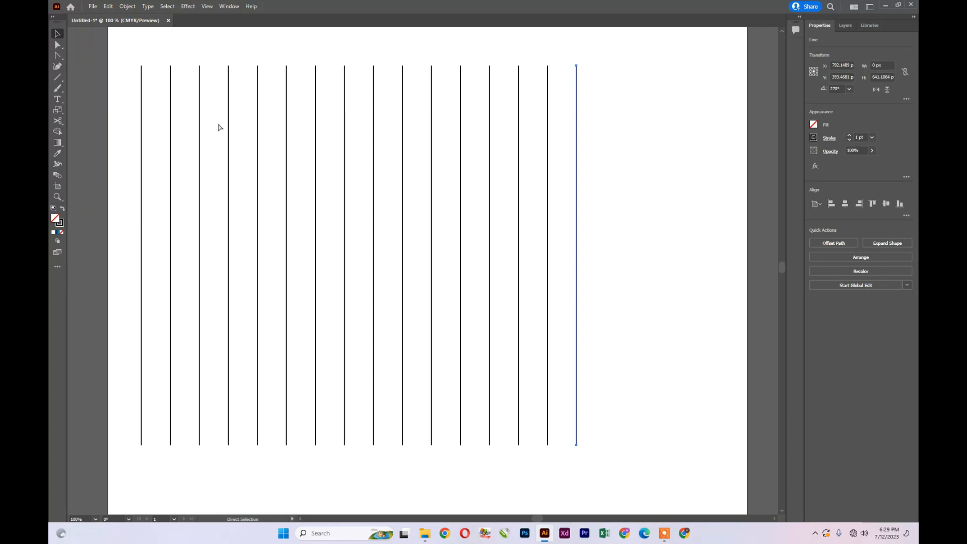
Stretch all the vertical lines to about 711 px tall and move them towards the centre of the artboard.
drag(125, 55, 574, 466)
drag(362, 446, 358, 489)
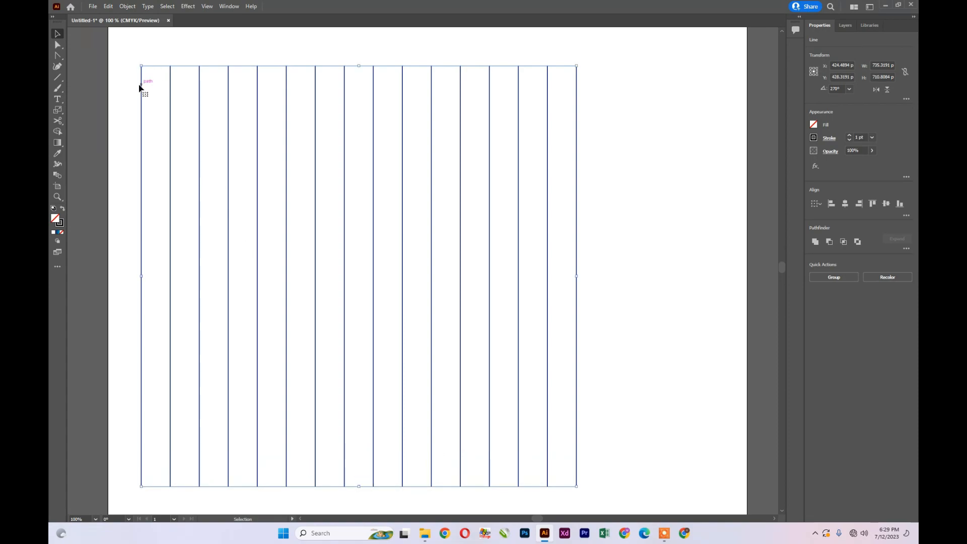
drag(140, 88, 204, 85)
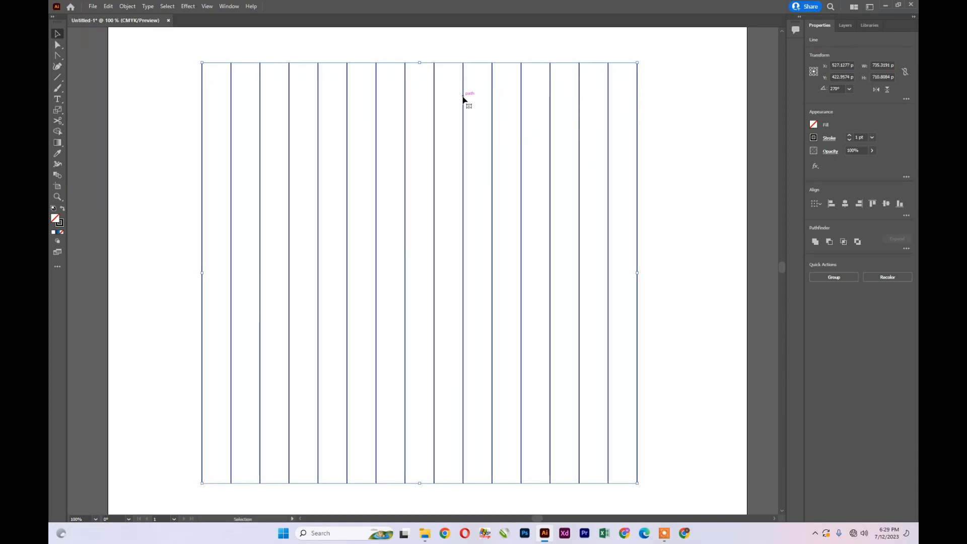
Duplicate the set of lines, rotate the copy to horizontal and place it over the vertical lines as a grid.
drag(463, 101, 366, 147)
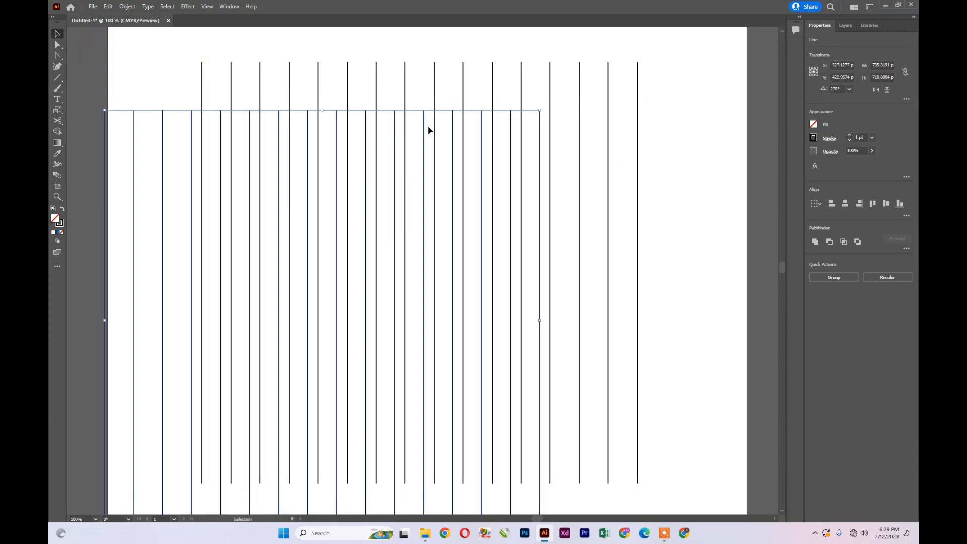
drag(541, 107, 592, 455)
drag(187, 105, 276, 74)
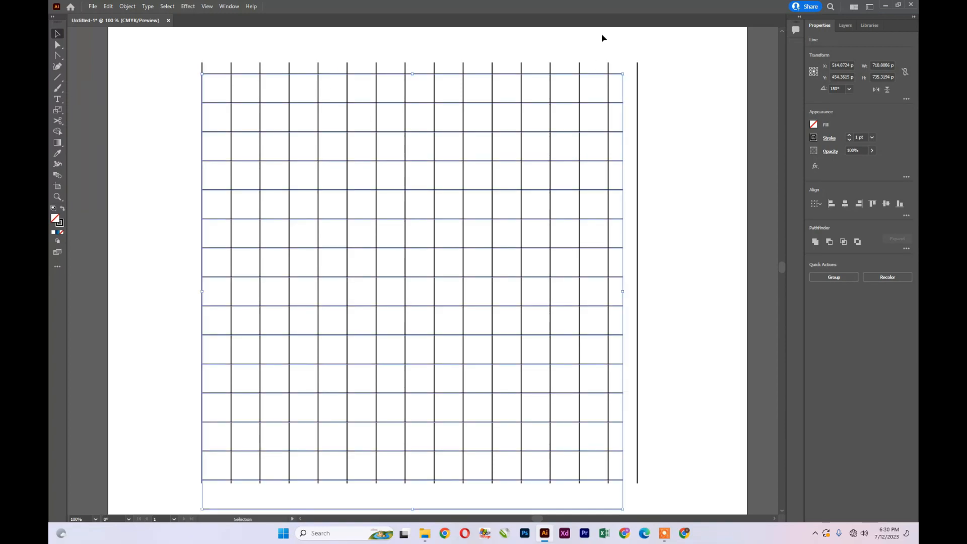
Delete the grid's two outermost vertical lines and the second-lowest horizontal line.
click(637, 77)
key(Delete)
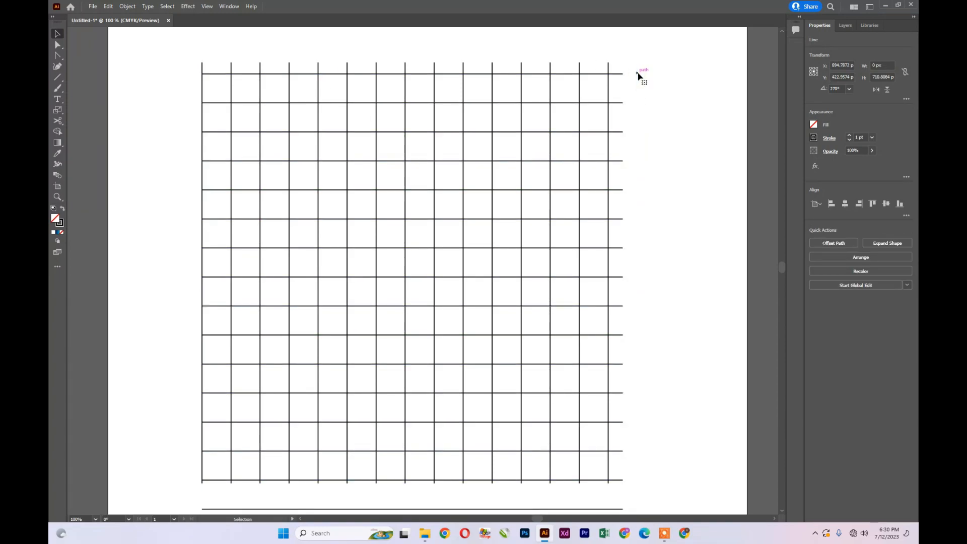
click(203, 93)
key(Delete)
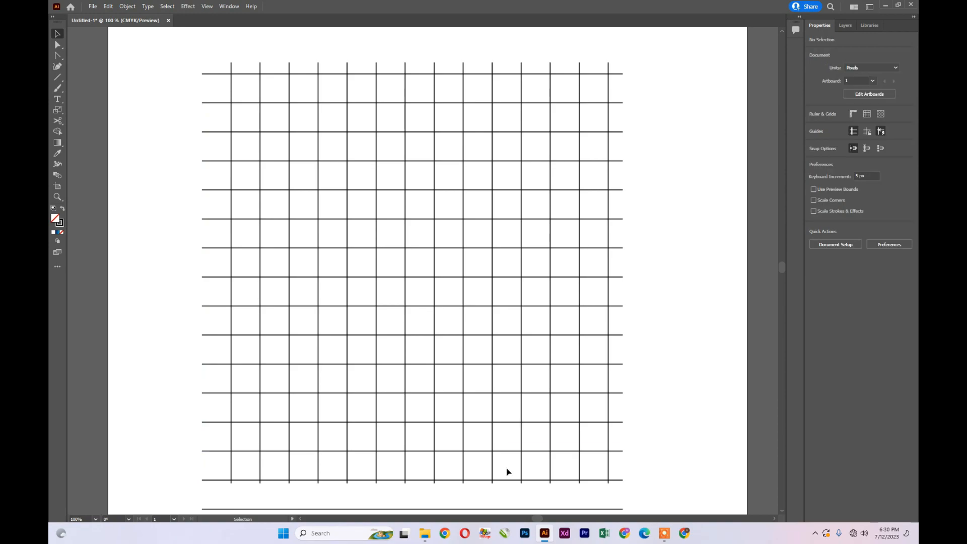
click(374, 480)
key(Delete)
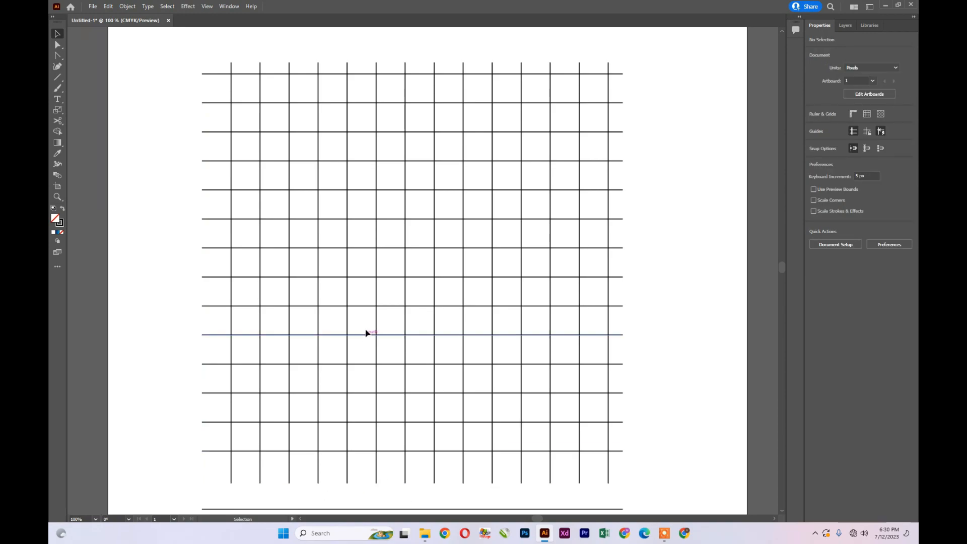
Draw a circle over the grid and enlarge it to about 637 px in diameter to fit the outer grid lines.
drag(54, 81, 91, 86)
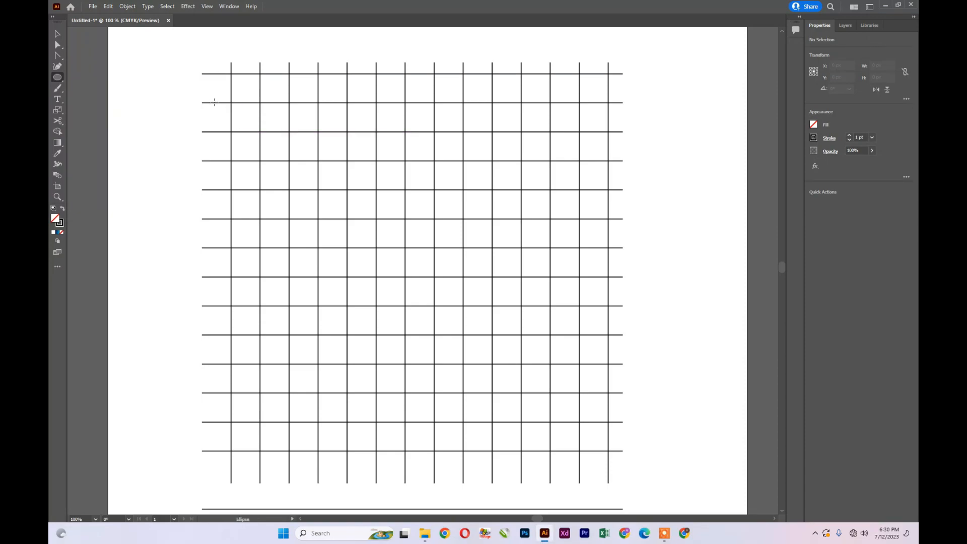
drag(234, 90, 499, 451)
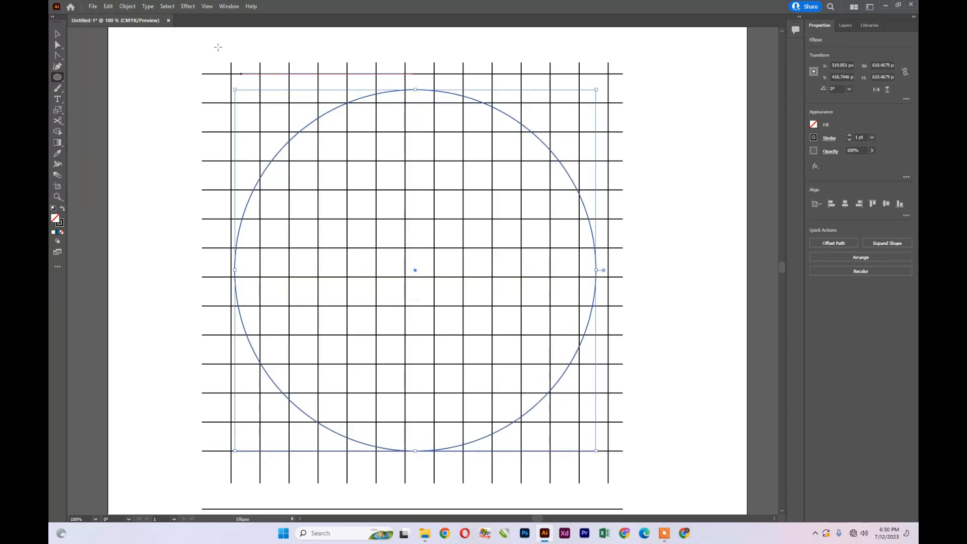
click(57, 34)
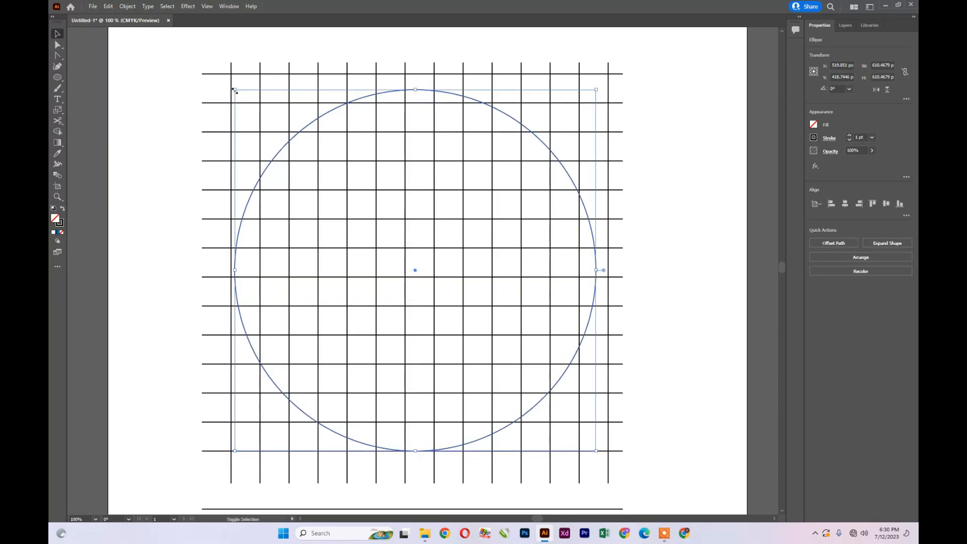
drag(234, 89, 222, 87)
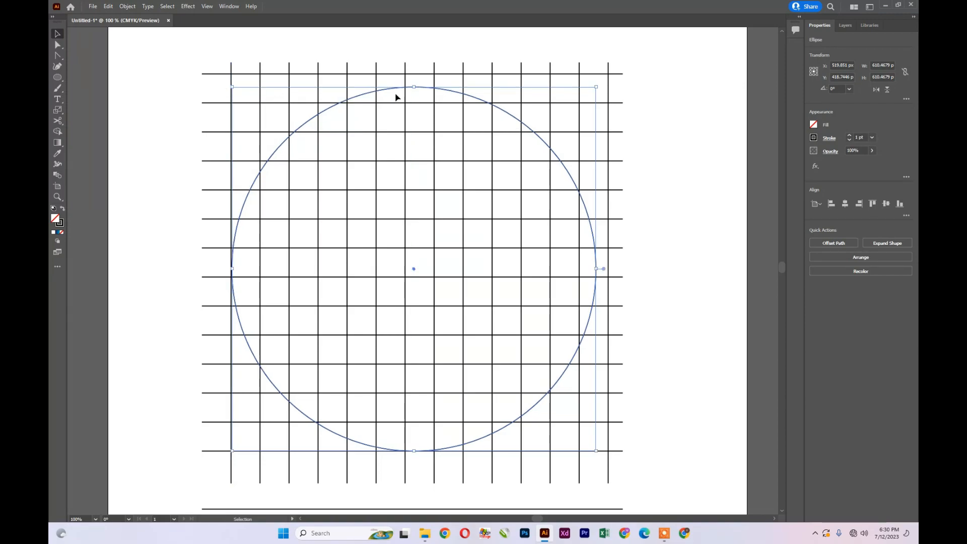
drag(597, 87, 613, 76)
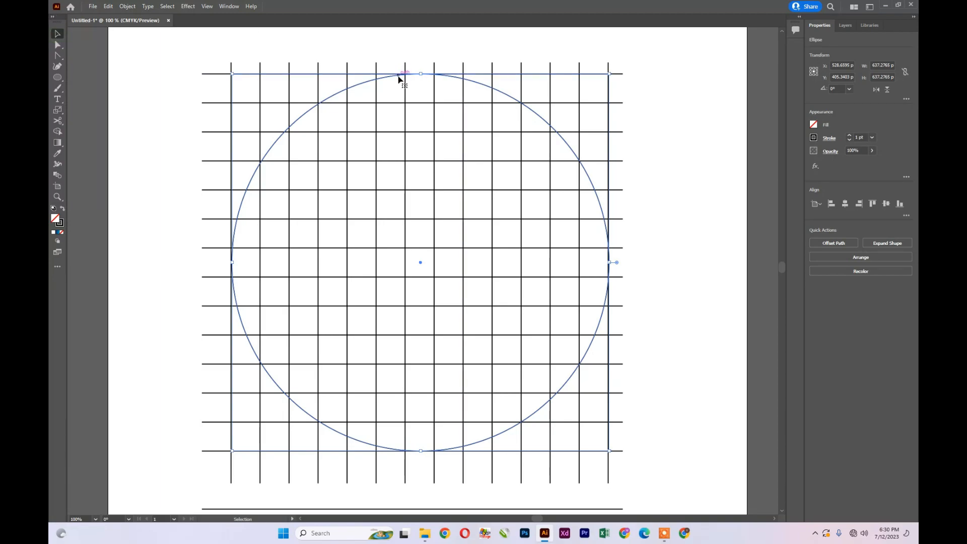
Duplicate the circle at about 557 px in diameter and centre the copy horizontally and vertically on the original circle.
drag(398, 79, 316, 122)
drag(528, 118, 480, 164)
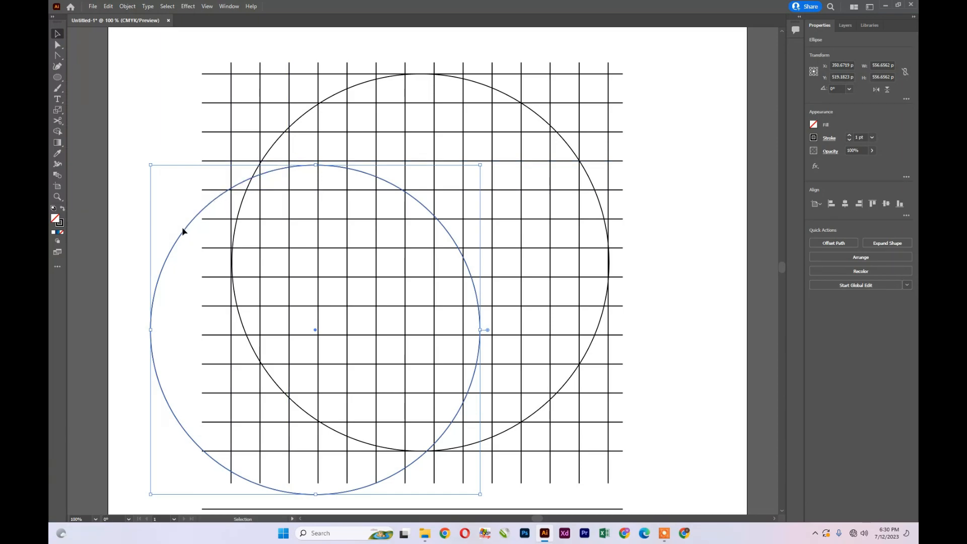
shift+click(304, 118)
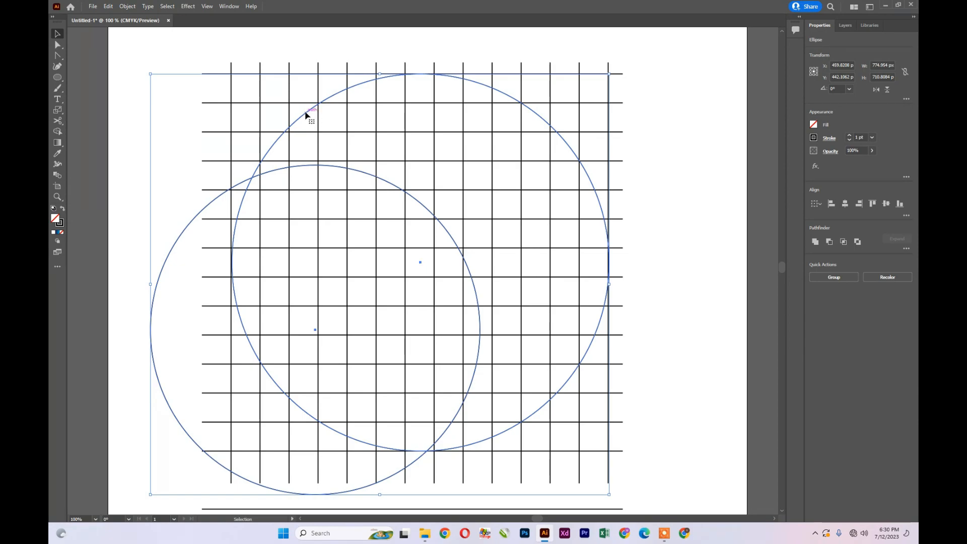
click(306, 116)
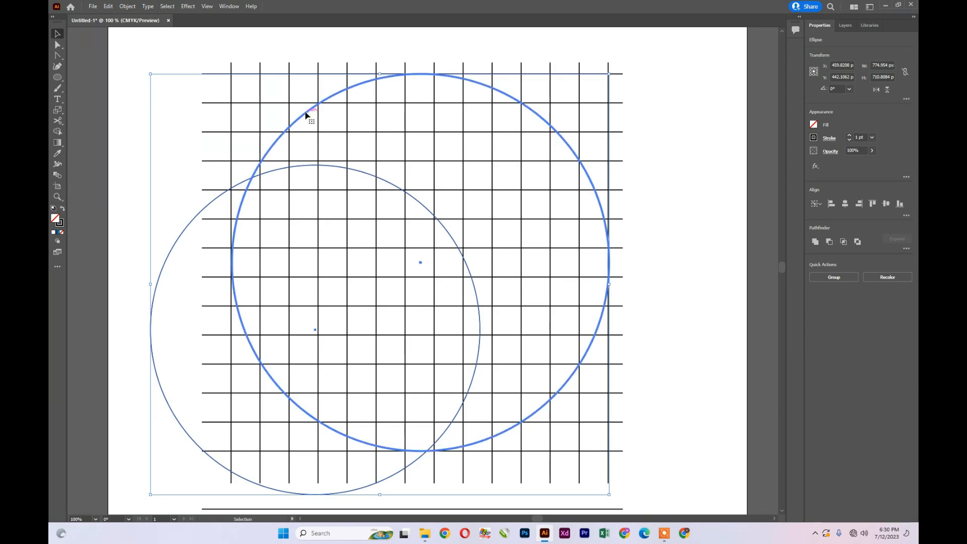
click(847, 203)
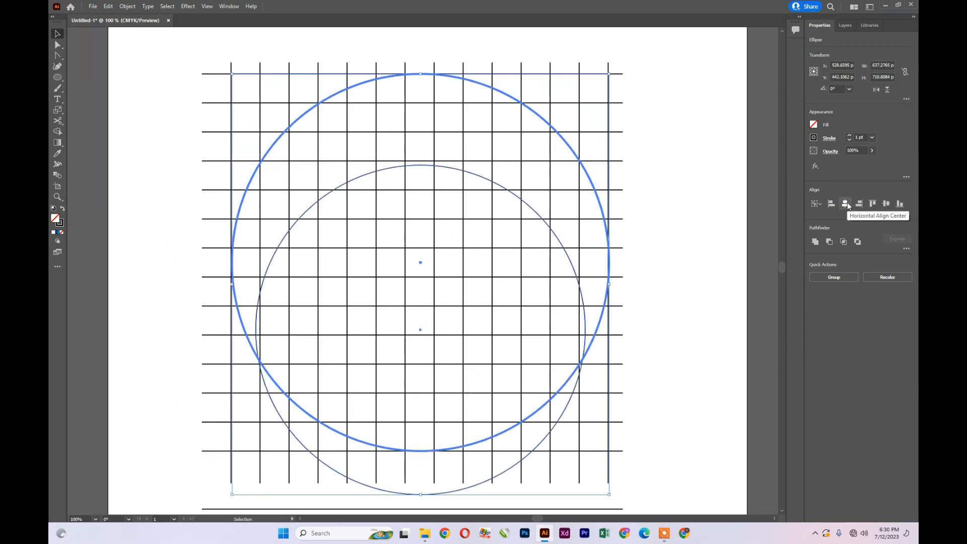
click(887, 204)
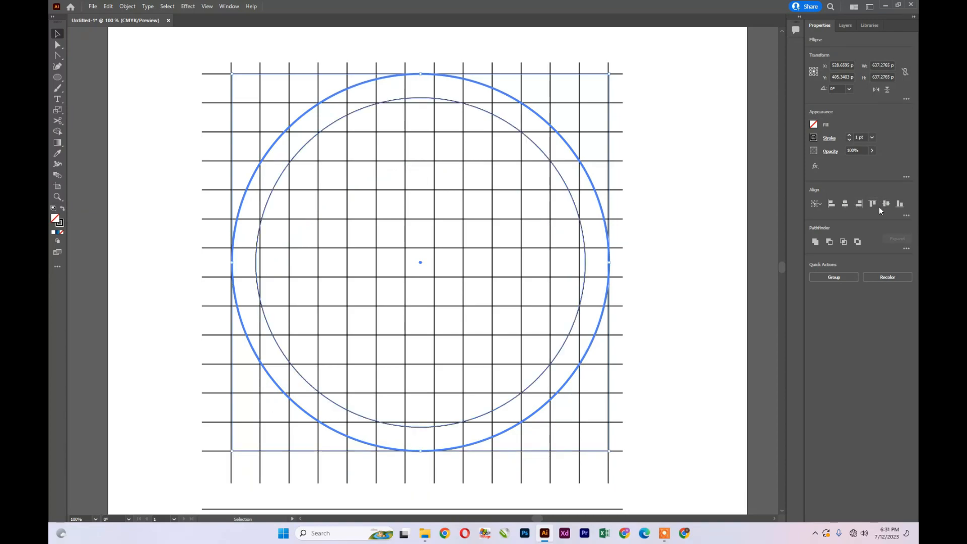
click(671, 244)
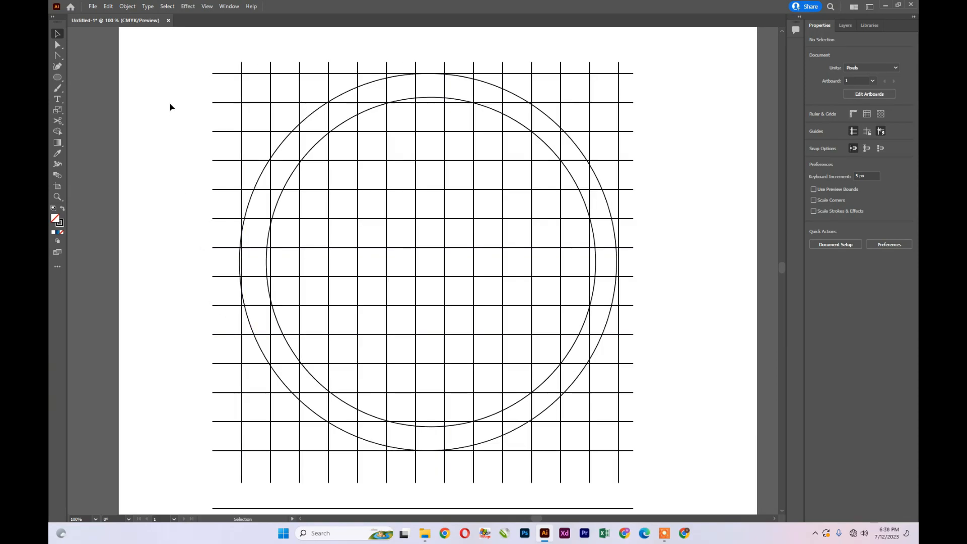
With Shape Builder on the grid and circles, merge the left ring arc, the fourth-column vertical bars and the middle crossbar into a letter-like shape.
drag(169, 65, 646, 483)
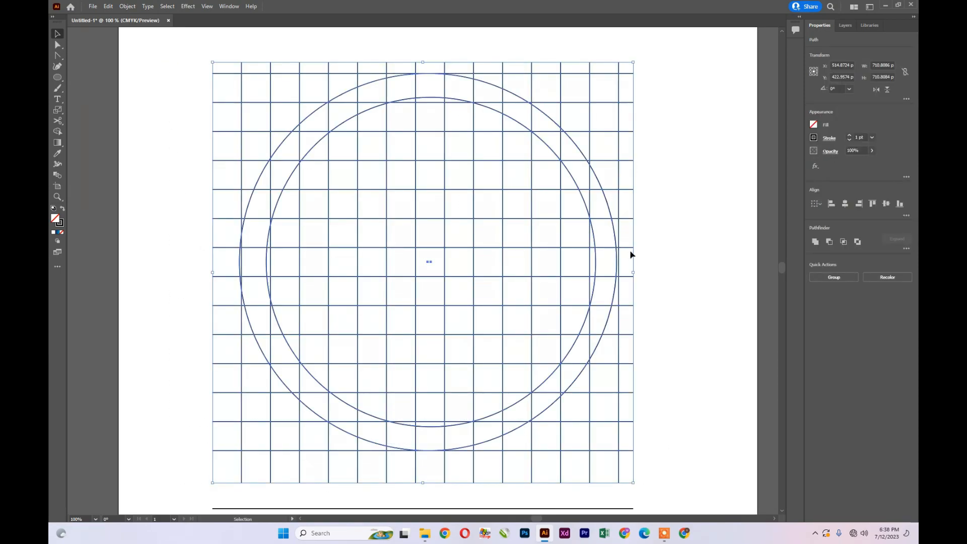
click(57, 132)
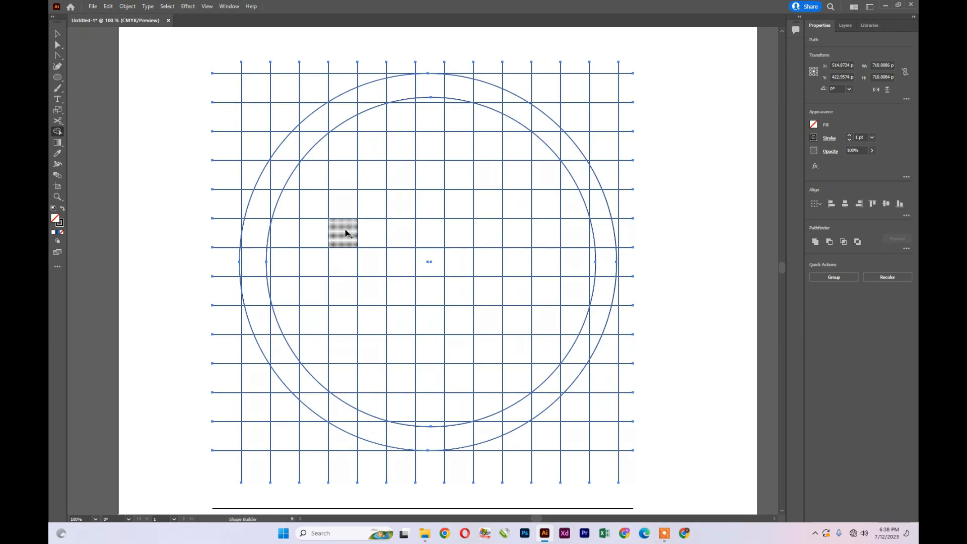
drag(346, 233, 351, 100)
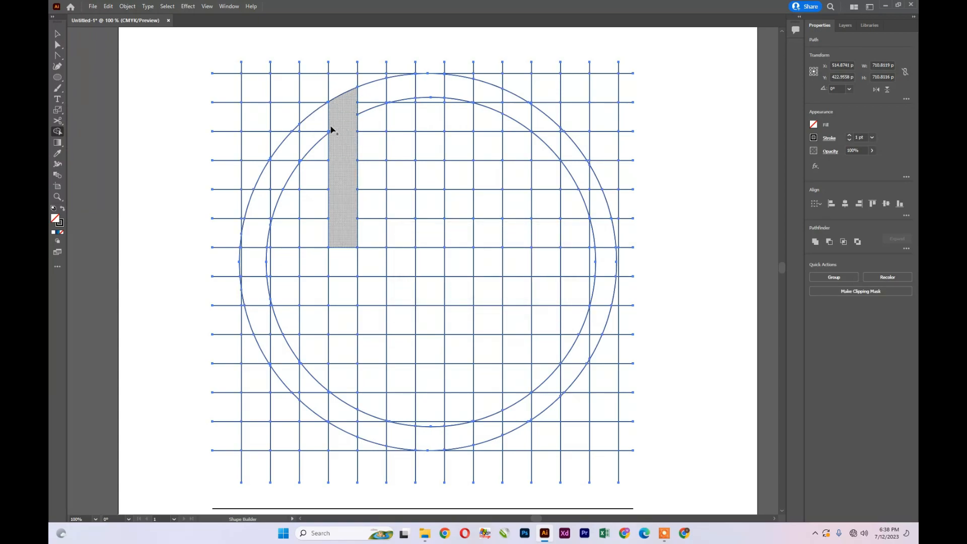
scroll(335, 129, down, 2)
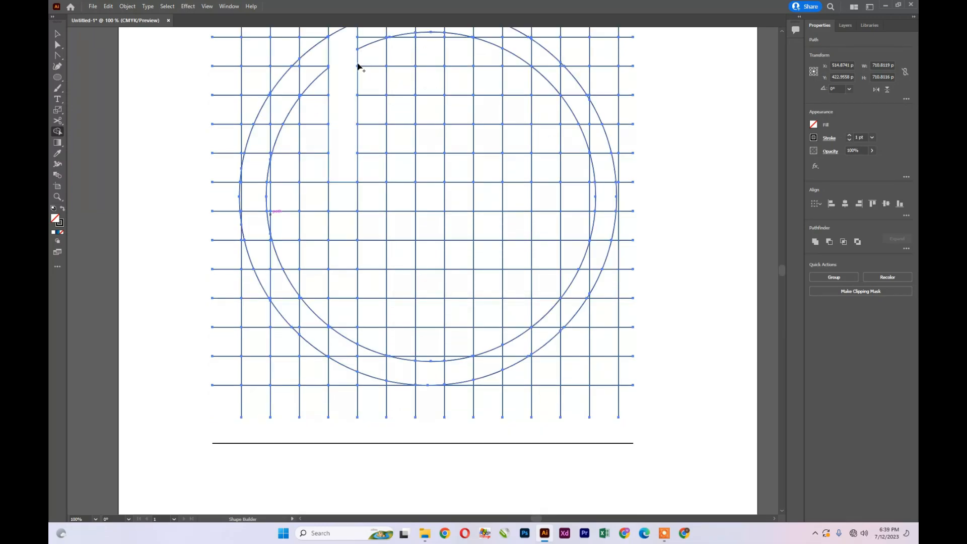
mouse_move(338, 75)
mouse_down()
mouse_move(296, 112)
mouse_move(299, 98)
mouse_move(280, 139)
mouse_move(302, 118)
mouse_move(301, 127)
mouse_move(261, 183)
mouse_move(269, 147)
mouse_move(255, 253)
mouse_move(338, 252)
mouse_move(349, 394)
mouse_move(267, 309)
mouse_up()
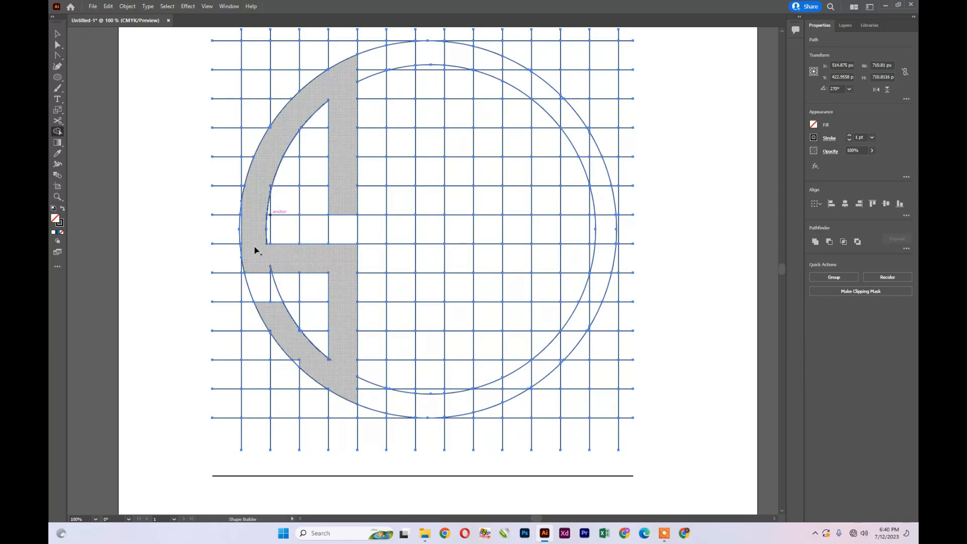
Merge the leftover slivers along the inner circle's left edge into the letter-like shape for clean curved edges.
key(ctrl+plus)
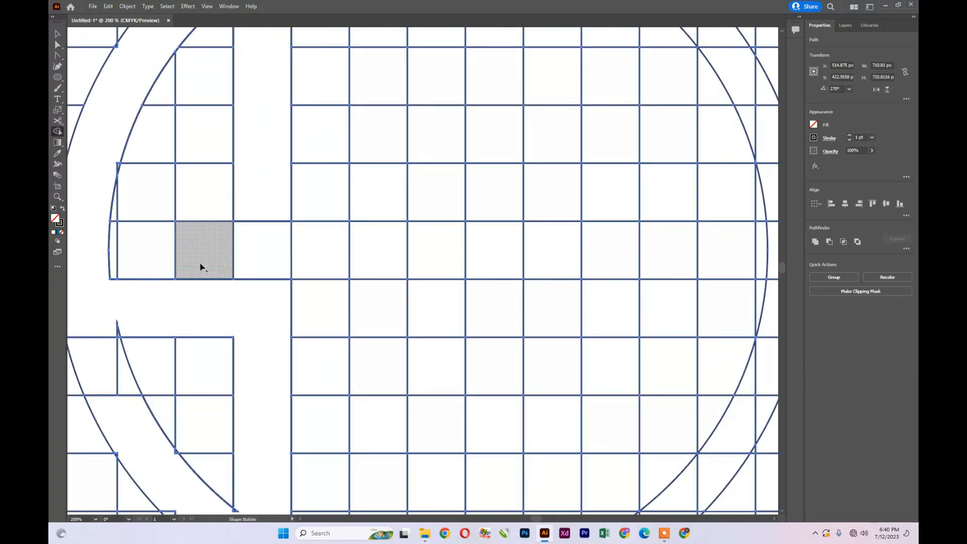
drag(122, 146, 116, 174)
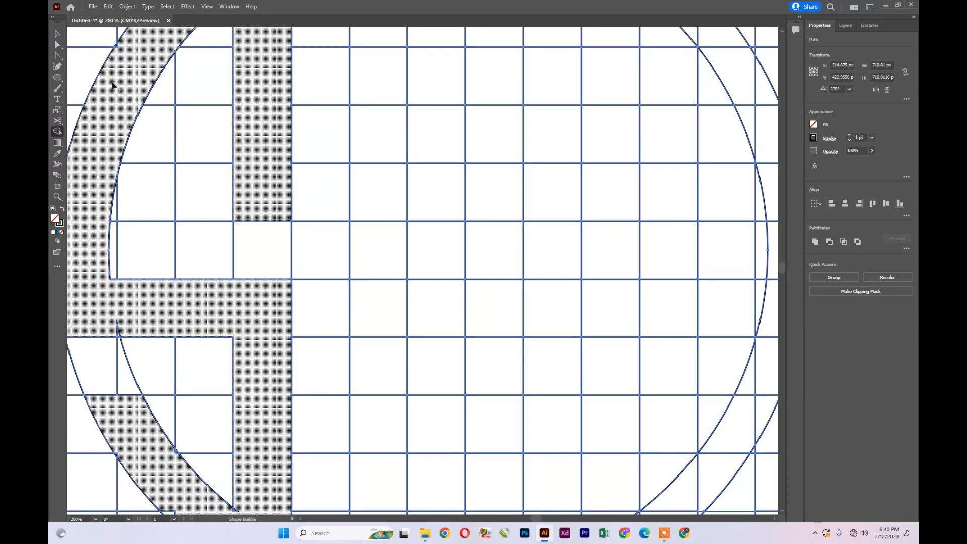
scroll(125, 101, up, 1)
drag(144, 132, 143, 142)
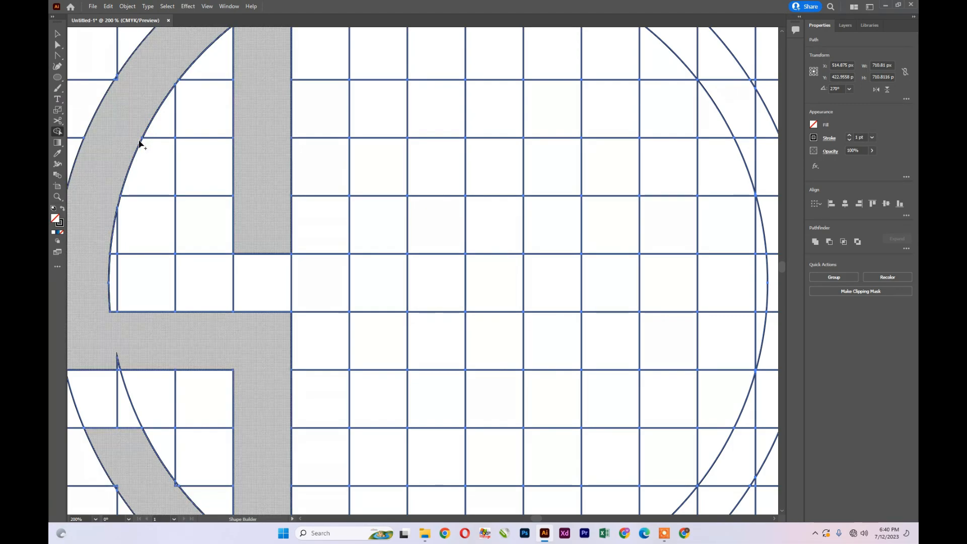
scroll(129, 109, up, 1)
mouse_move(122, 112)
mouse_down()
mouse_move(123, 100)
mouse_move(114, 114)
mouse_move(125, 110)
mouse_up()
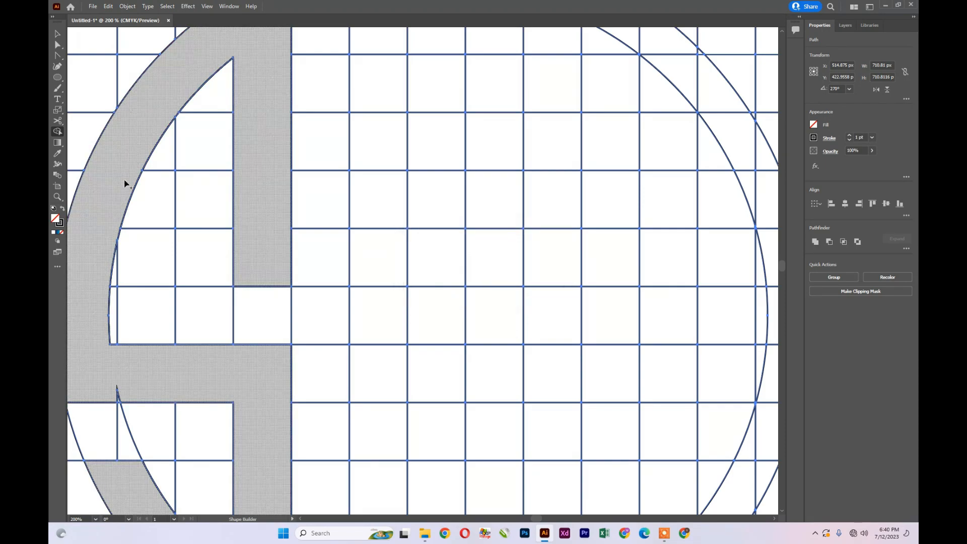
scroll(124, 209, down, 5)
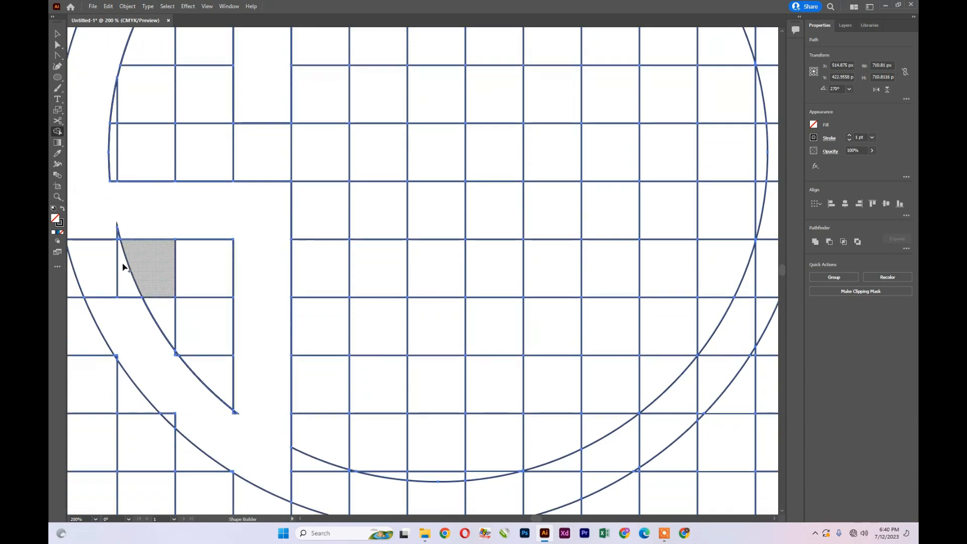
scroll(116, 232, down, 1)
mouse_move(107, 224)
mouse_down()
mouse_move(119, 216)
mouse_move(132, 232)
mouse_up()
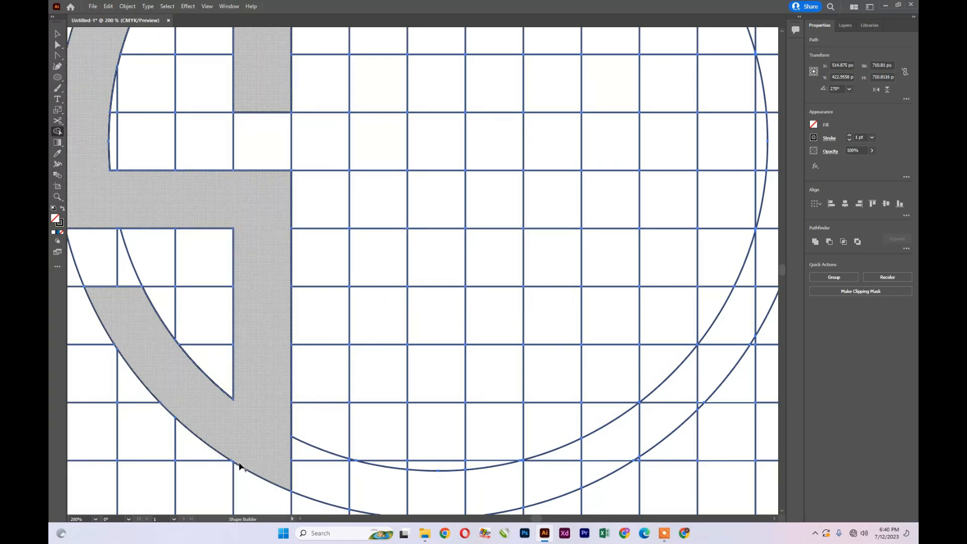
scroll(237, 463, up, 5)
scroll(241, 444, up, 1)
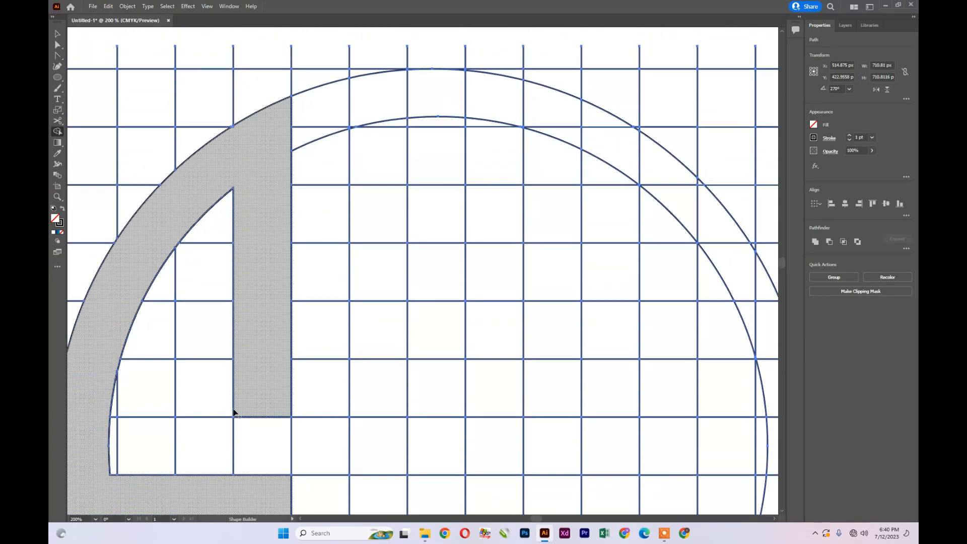
Merge the leftover slivers along the outer circle's left edge into the S-shaped letter.
click(242, 126)
key(ctrl+z)
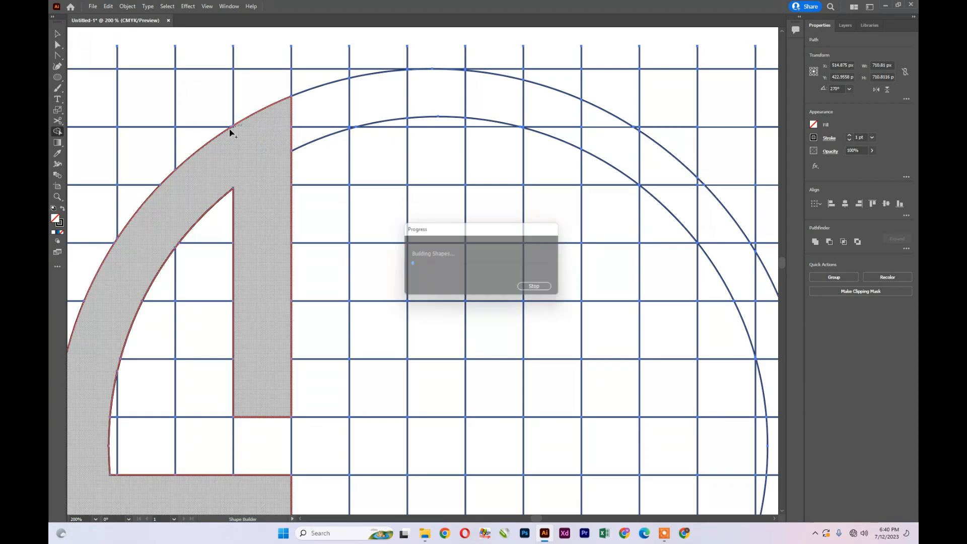
scroll(241, 298, down, 3)
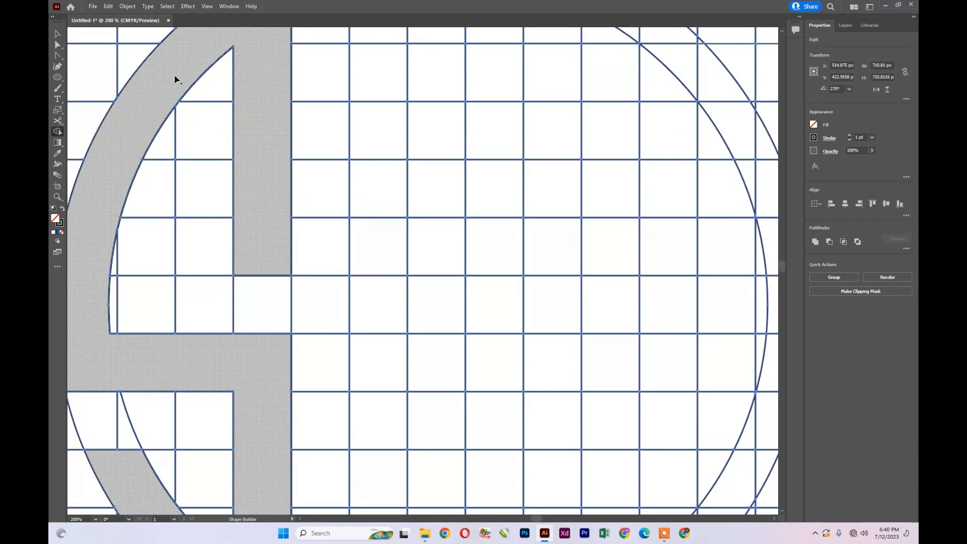
scroll(166, 242, down, 2)
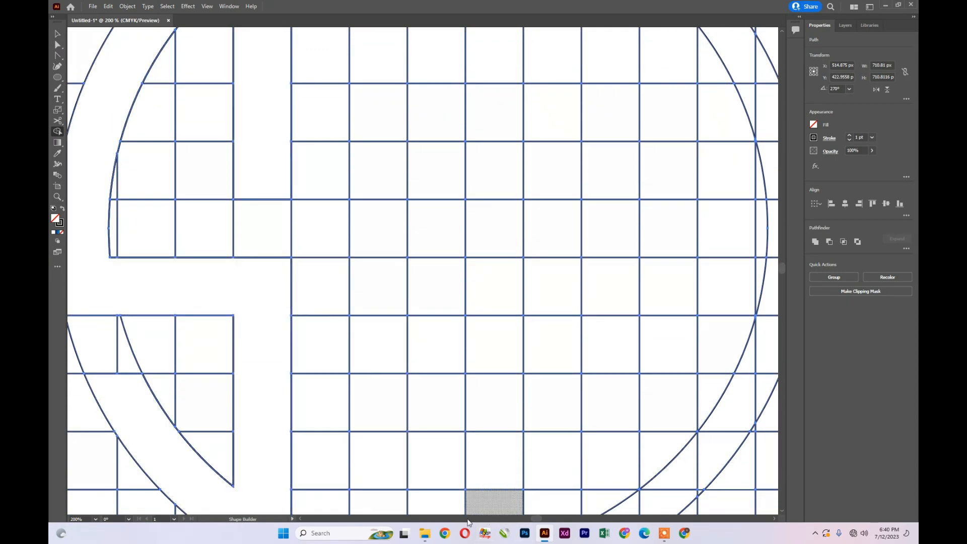
scroll(304, 521, left, 3)
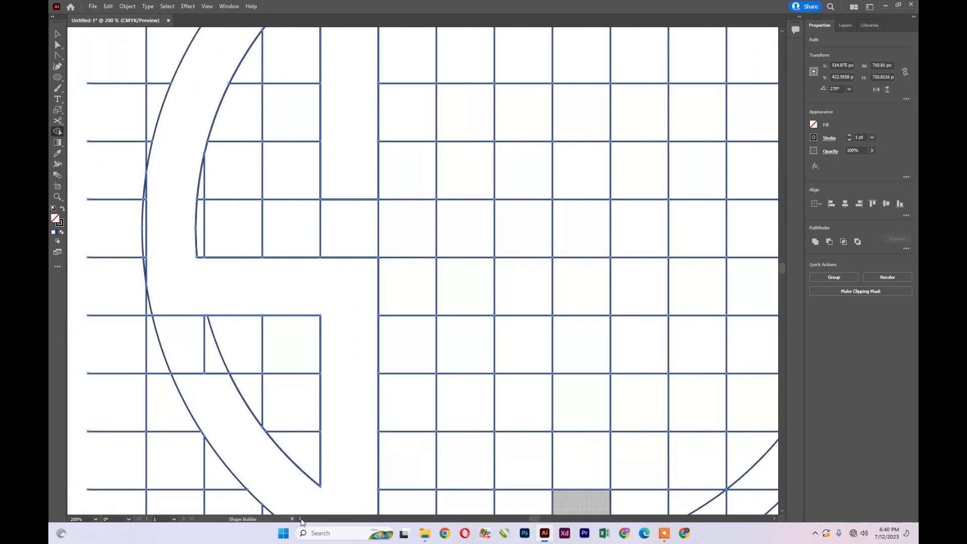
drag(196, 185, 188, 253)
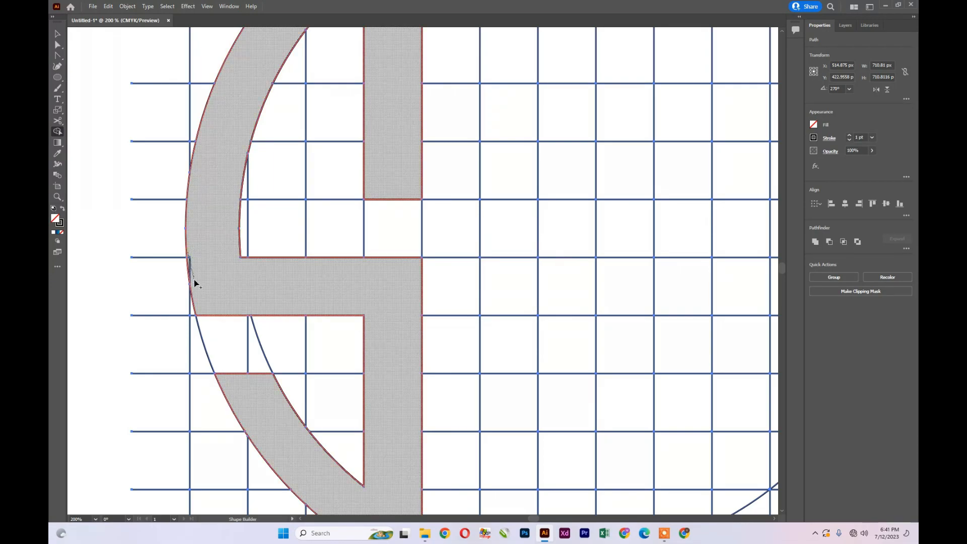
scroll(210, 262, up, 5)
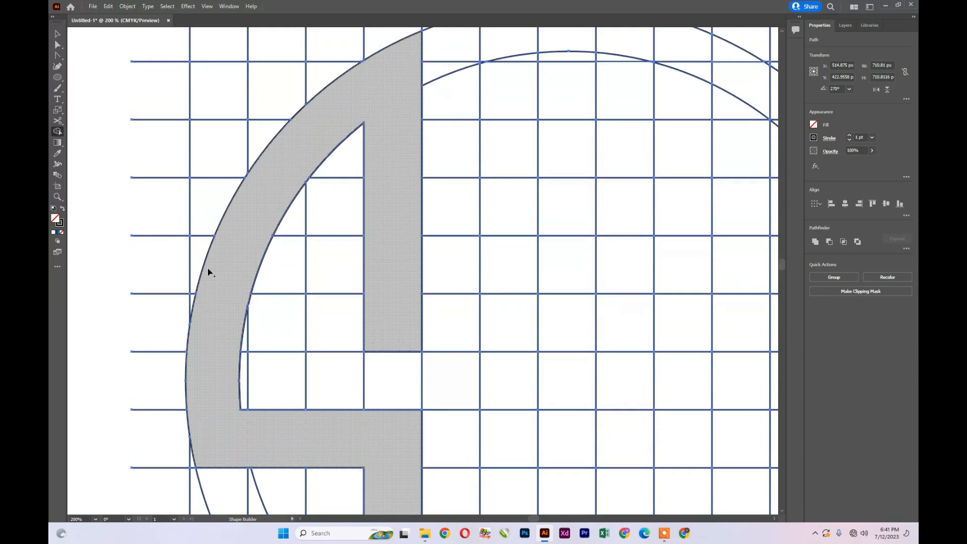
scroll(332, 216, down, 4)
scroll(398, 196, down, 6)
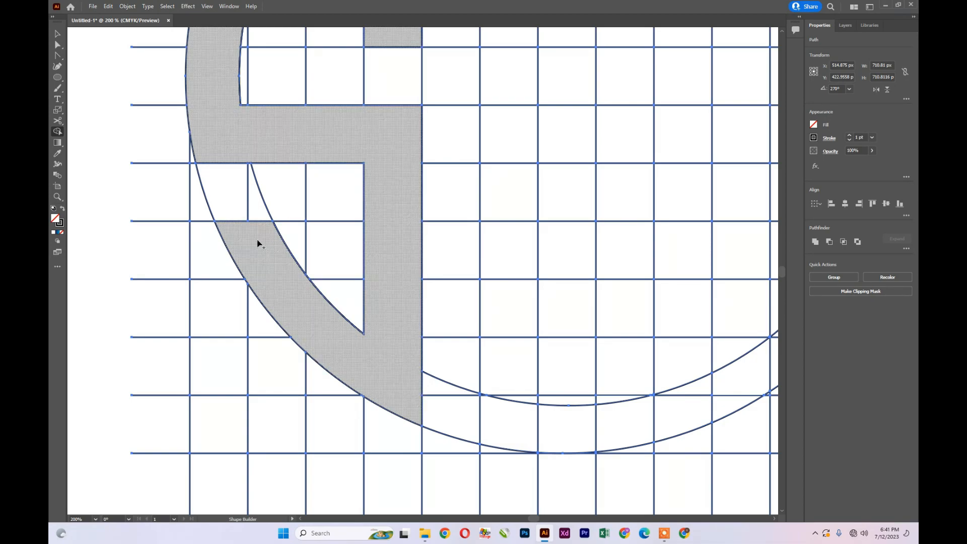
With Shape Builder, merge two full-height bars, the ring segment joining their tops and the middle crossbar into a central letter A.
key(ctrl+minus)
key(ctrl+minus)
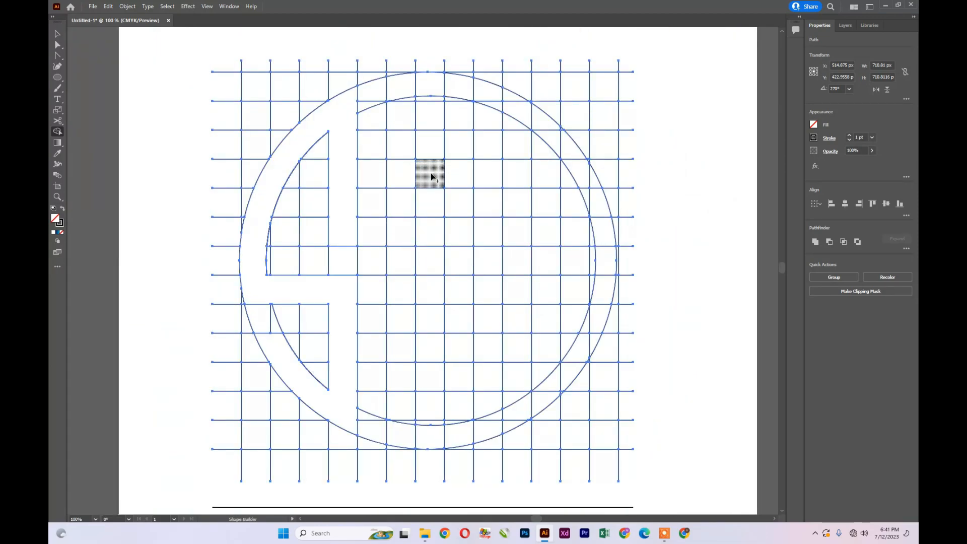
mouse_move(404, 87)
mouse_down()
mouse_move(392, 360)
mouse_move(398, 429)
mouse_move(407, 421)
mouse_up()
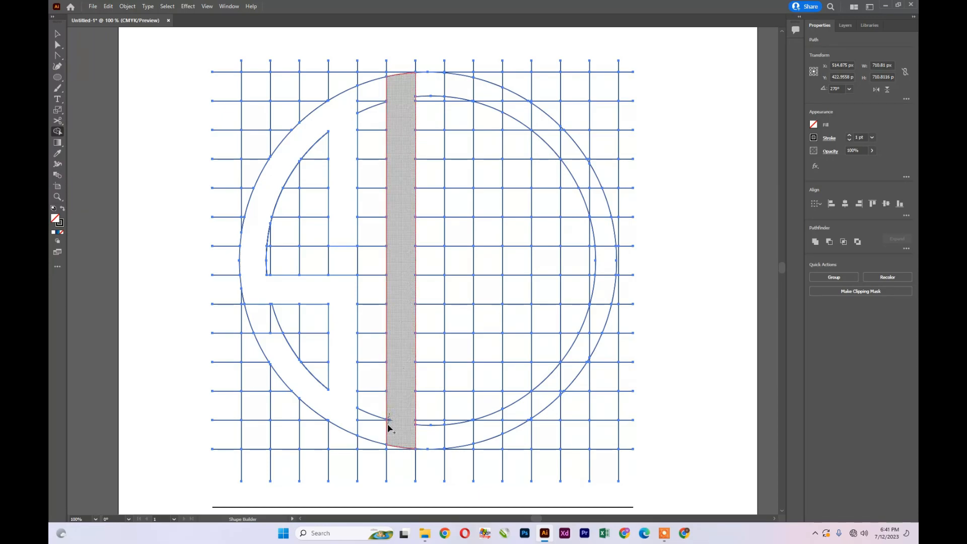
mouse_move(415, 80)
mouse_down()
mouse_move(462, 85)
mouse_move(461, 437)
mouse_up()
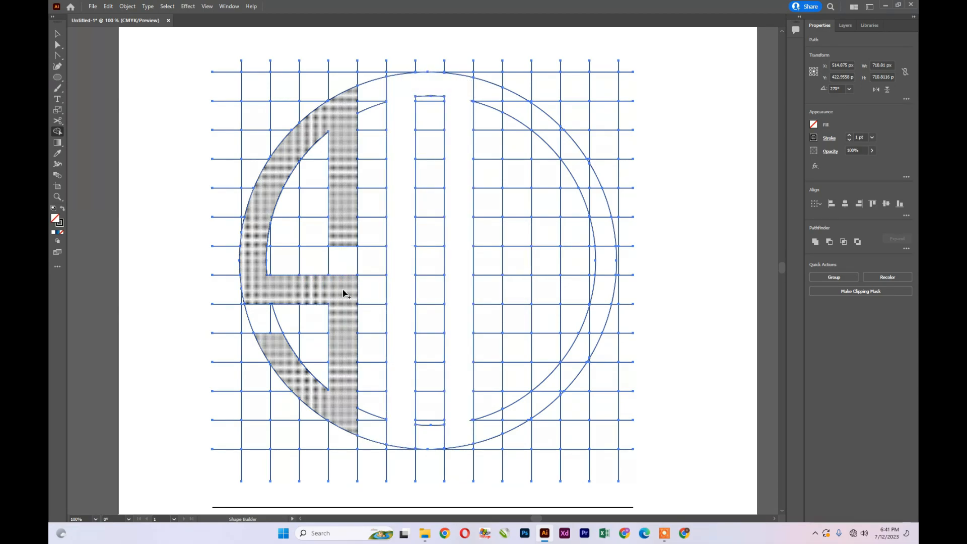
drag(413, 291, 453, 298)
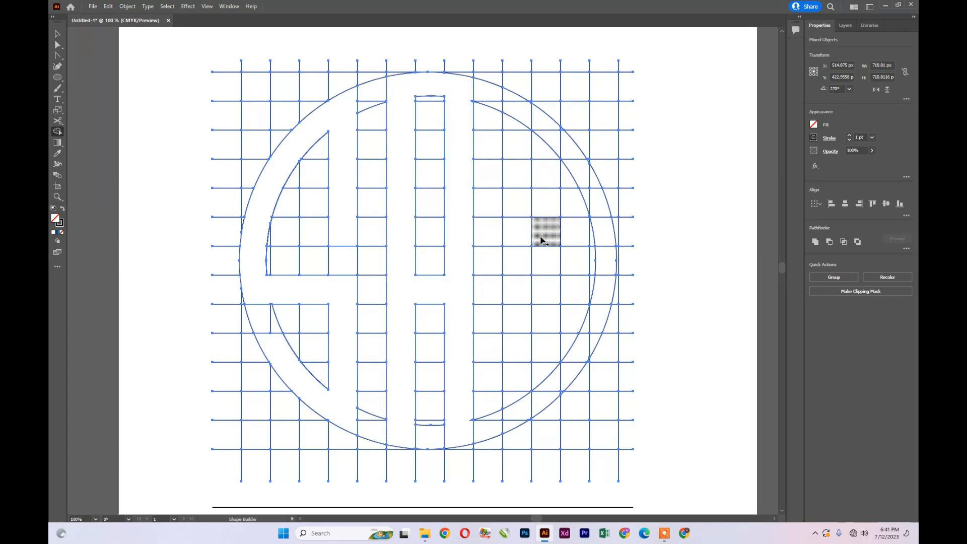
Merge the full-height bar to the right of the A with the right ring arc into a letter D.
drag(513, 98, 516, 432)
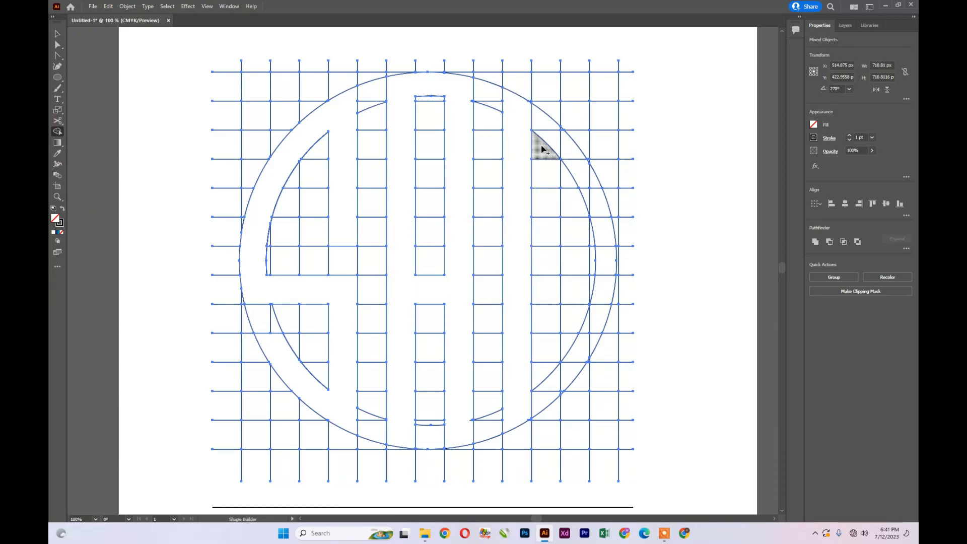
mouse_move(529, 108)
mouse_down()
mouse_move(584, 175)
mouse_move(606, 269)
mouse_move(598, 317)
mouse_move(582, 334)
mouse_move(596, 336)
mouse_move(543, 408)
mouse_up()
key(ctrl+minus)
key(ctrl+minus)
key(v)
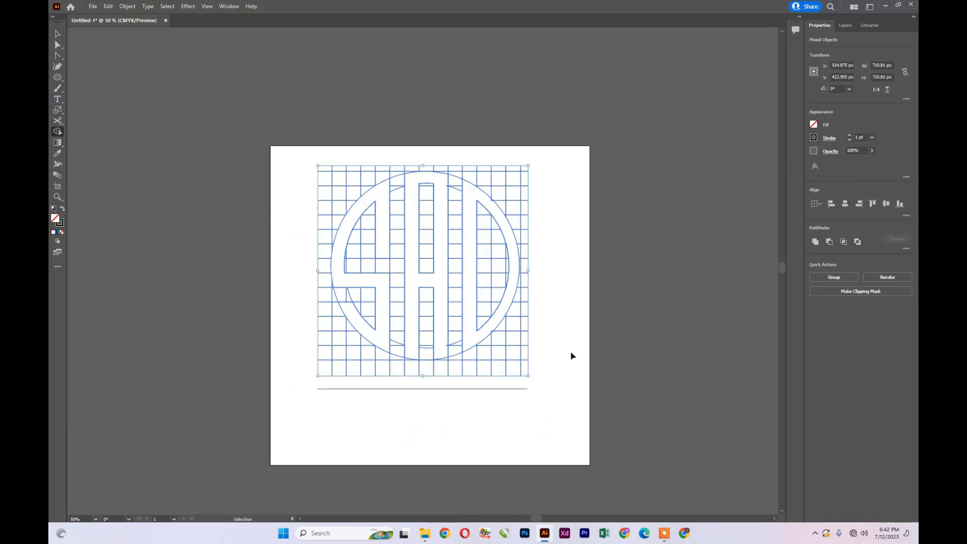
With Shape Builder, merge the leftover slivers along the outer circle's right edge into the D.
key(ctrl+plus)
key(ctrl+plus)
key(ctrl+plus)
key(ctrl+plus)
key(shift+m)
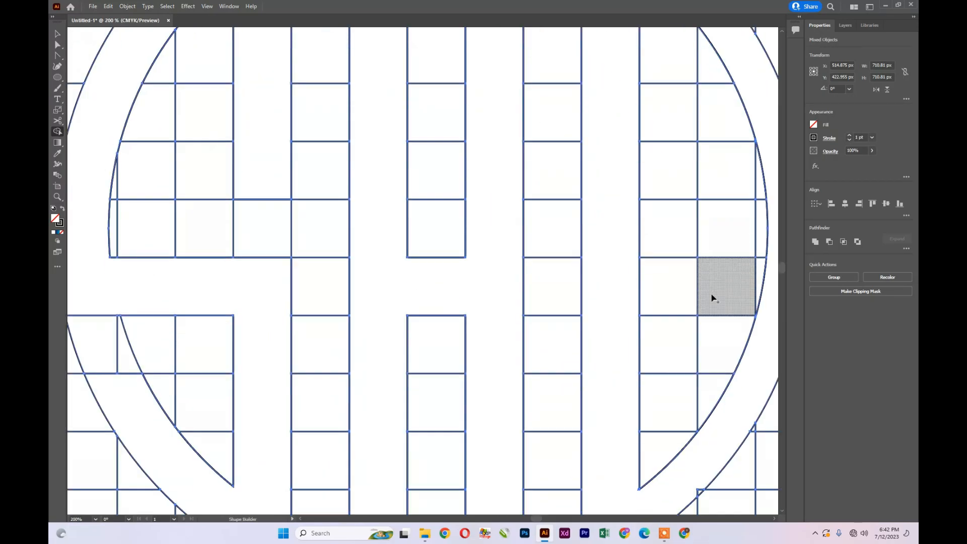
scroll(732, 395, down, 1)
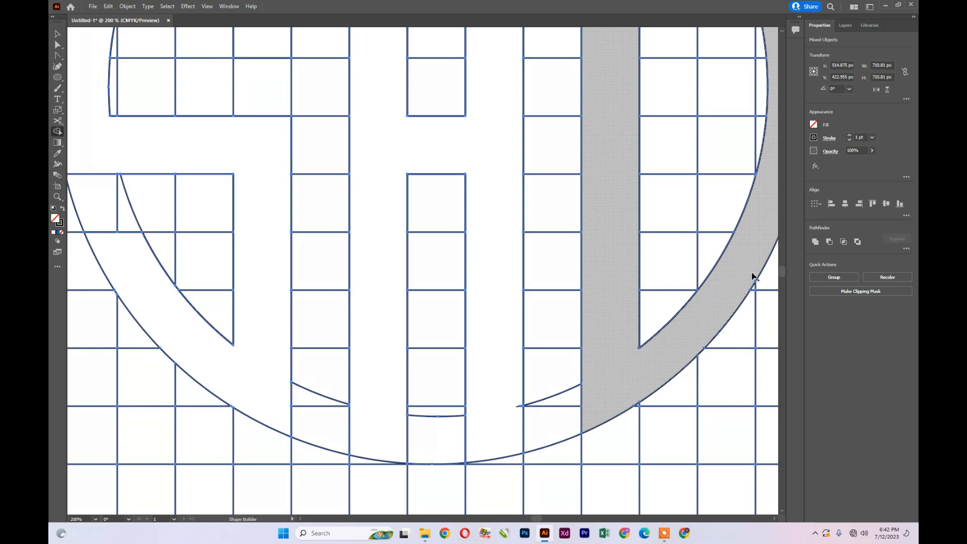
scroll(731, 297, up, 1)
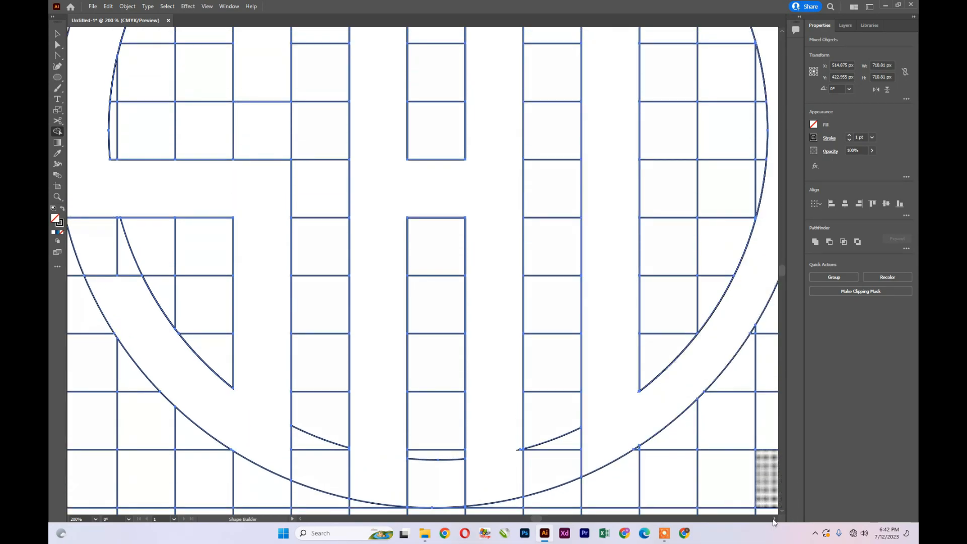
scroll(770, 512, right, 5)
scroll(564, 270, up, 6)
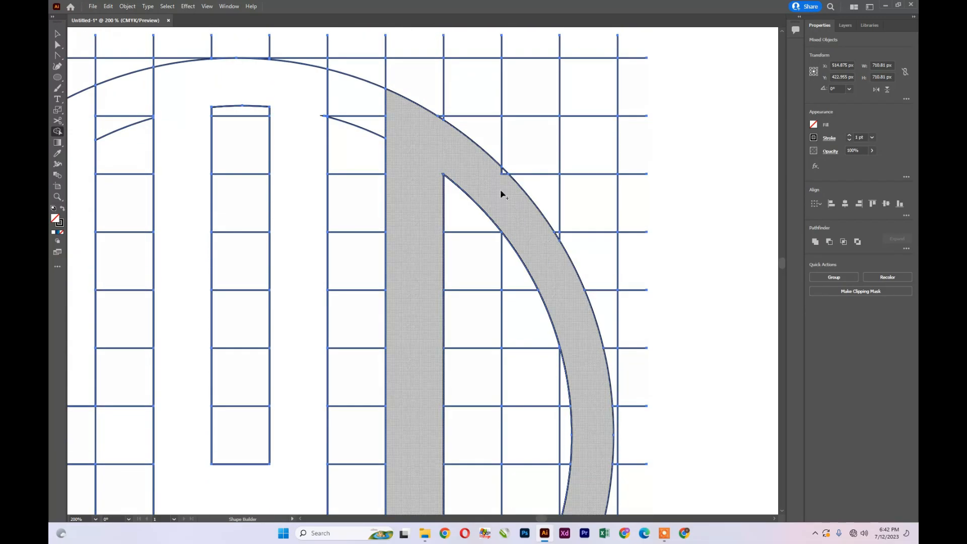
scroll(484, 166, up, 2)
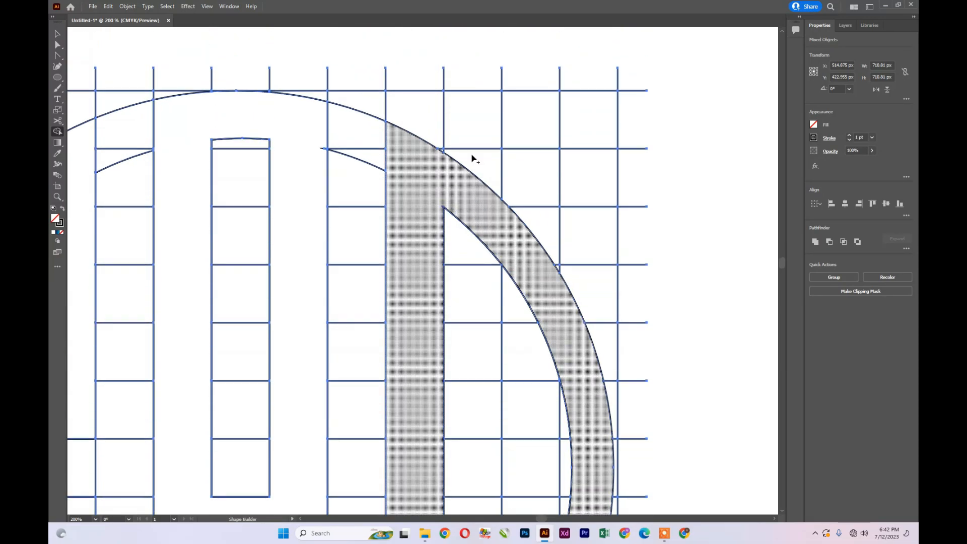
scroll(396, 185, down, 10)
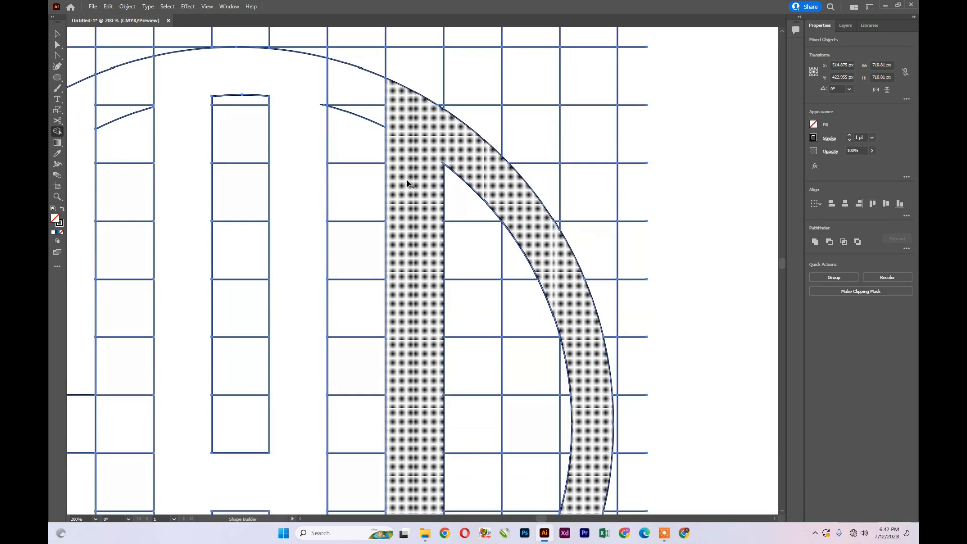
scroll(409, 185, down, 1)
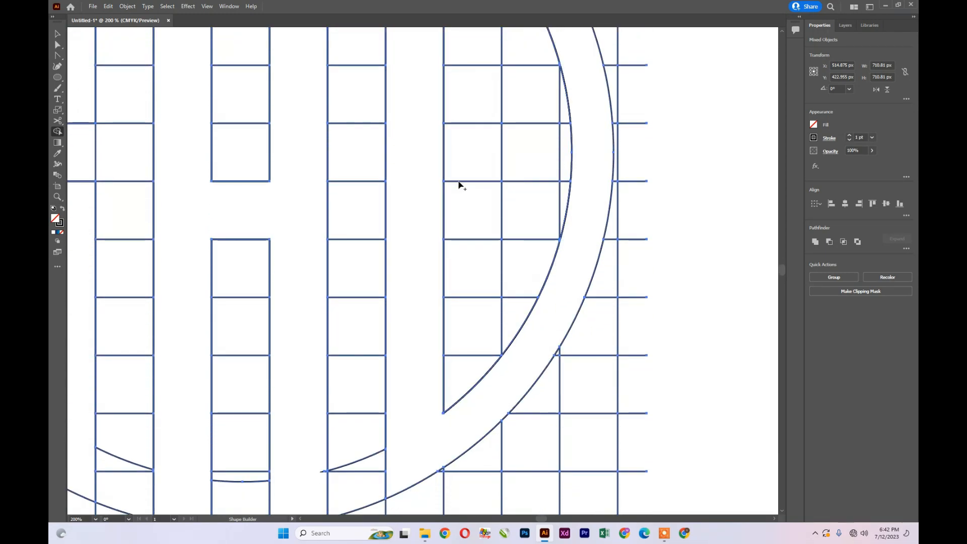
Merge the small slivers on the A's right bar, near its bottom and top, into the letter.
scroll(319, 475, down, 4)
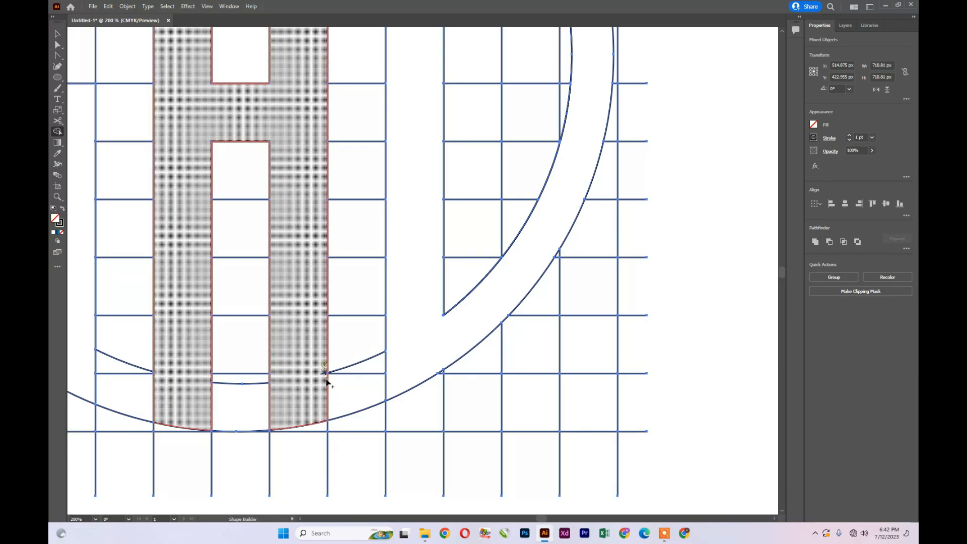
scroll(291, 356, up, 12)
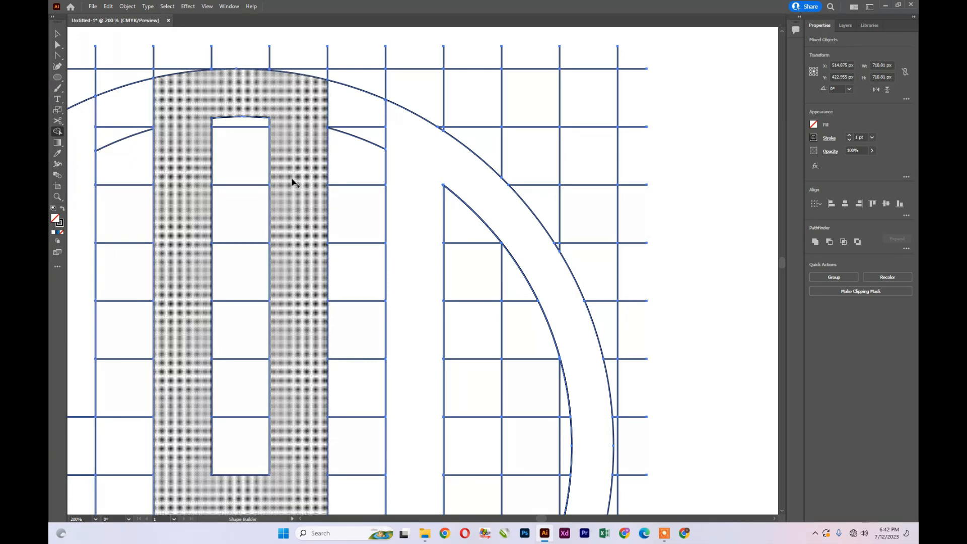
scroll(289, 153, down, 3)
scroll(292, 157, down, 2)
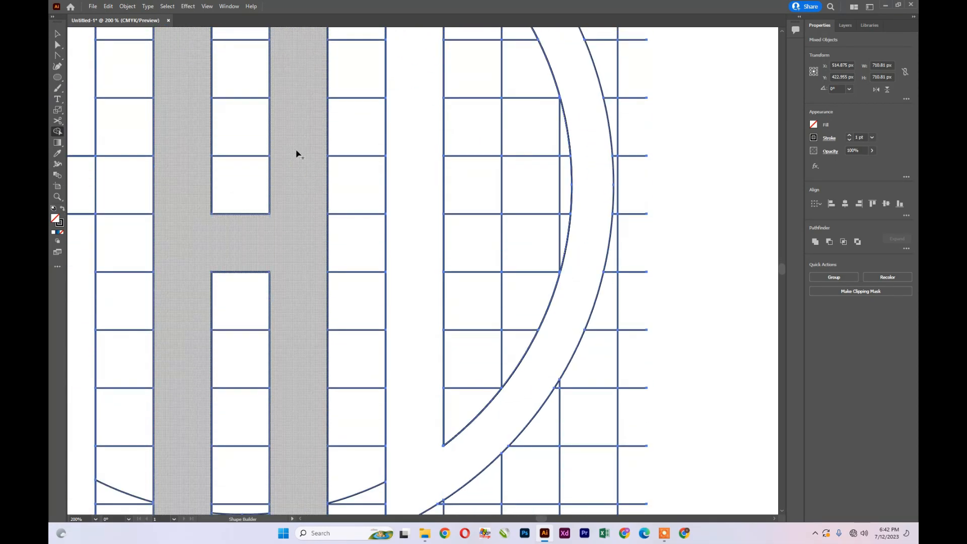
Select the S, A and D letter shapes together and cut them out of the grid artwork.
key(ctrl+minus)
key(ctrl+minus)
key(ctrl+minus)
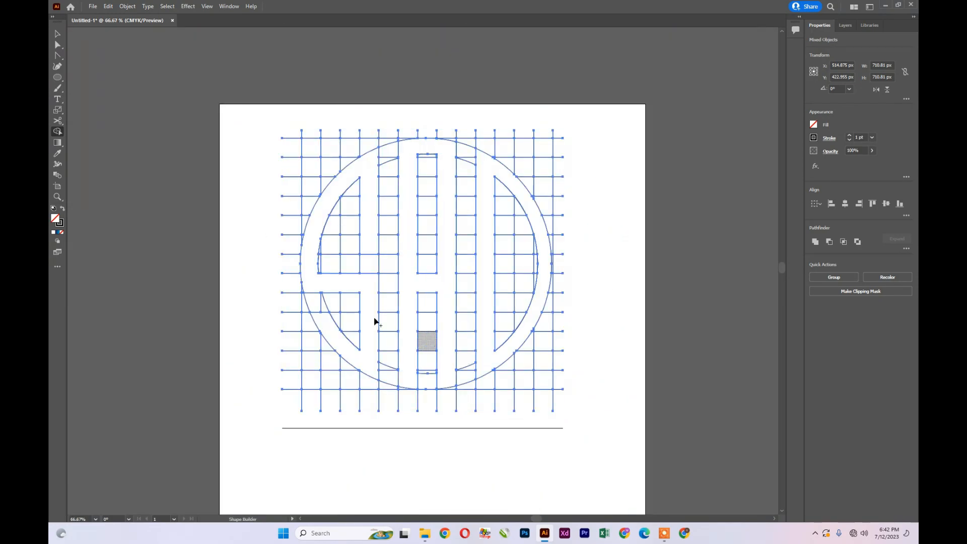
click(56, 34)
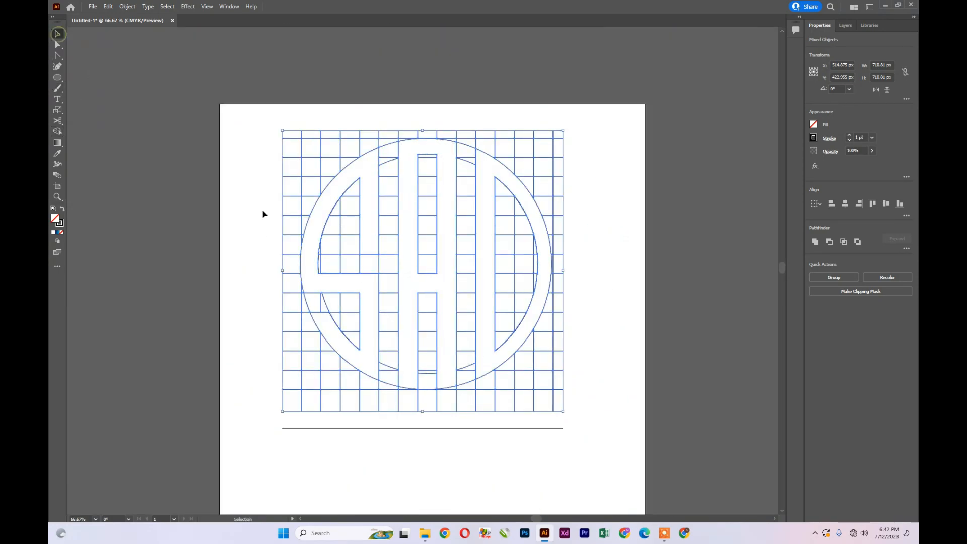
click(252, 222)
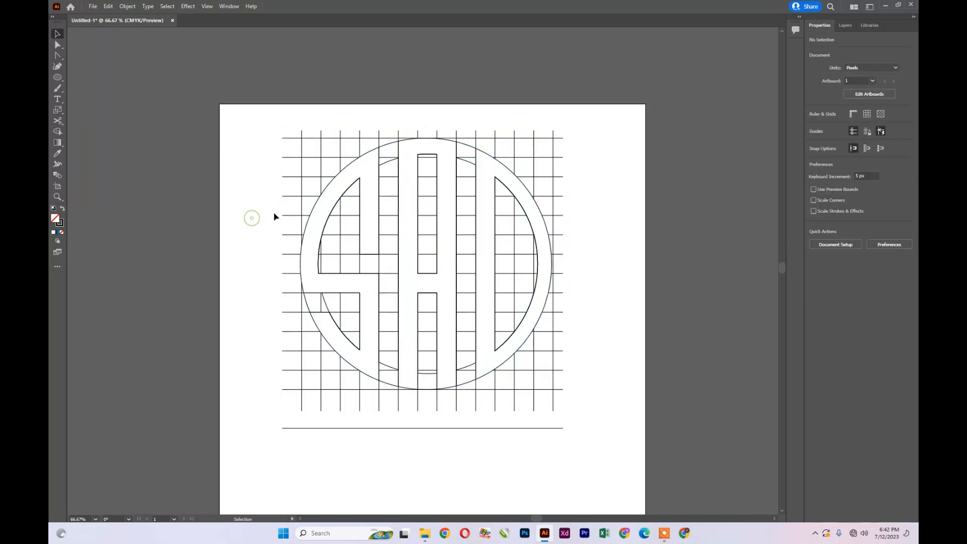
click(315, 207)
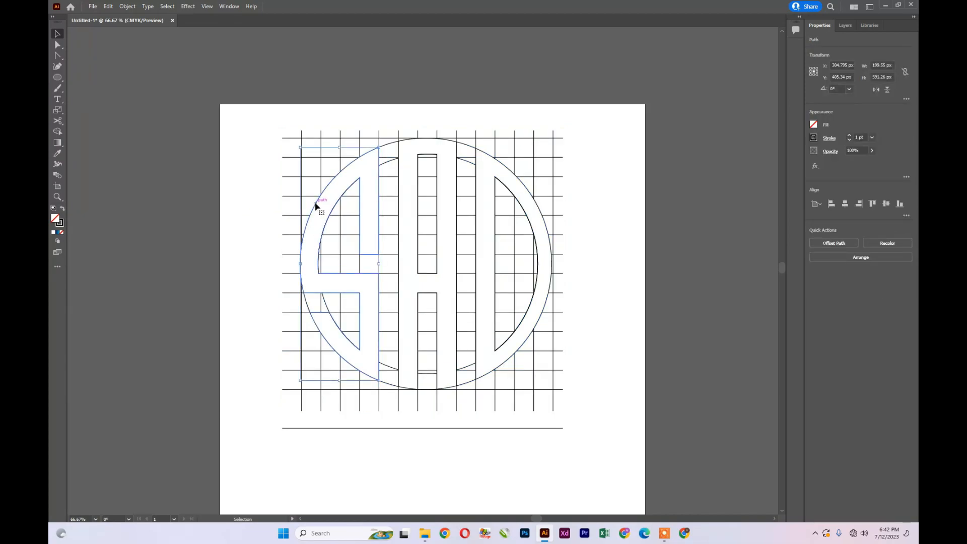
shift+click(416, 145)
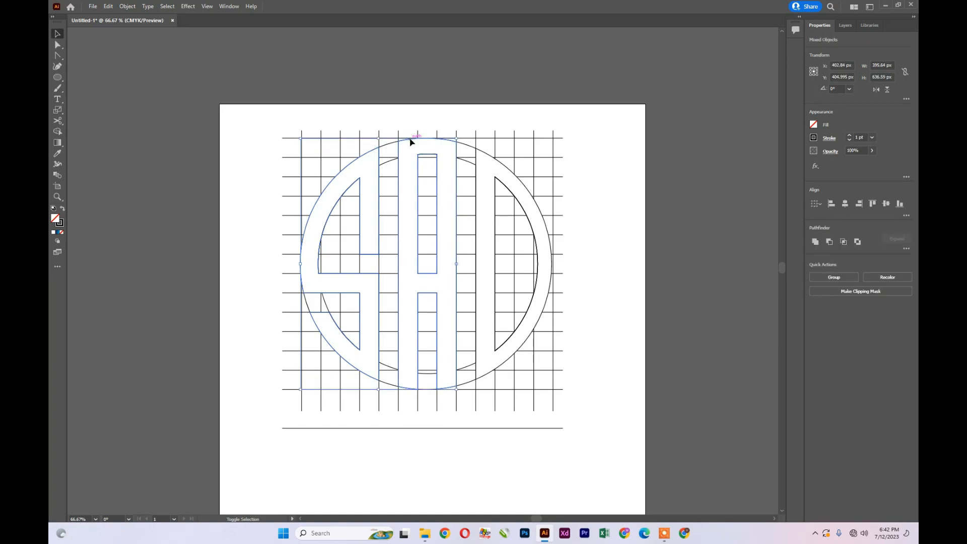
shift+click(509, 171)
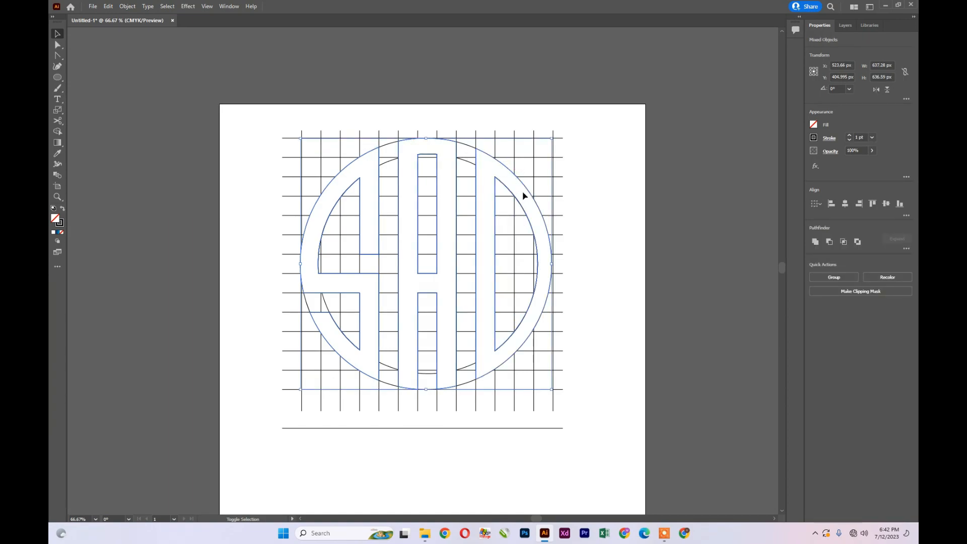
key(a)
key(ctrl+x)
Delete all remaining grid lines and circle pieces, and paste the three cut letters back onto the artboard.
drag(270, 120, 578, 434)
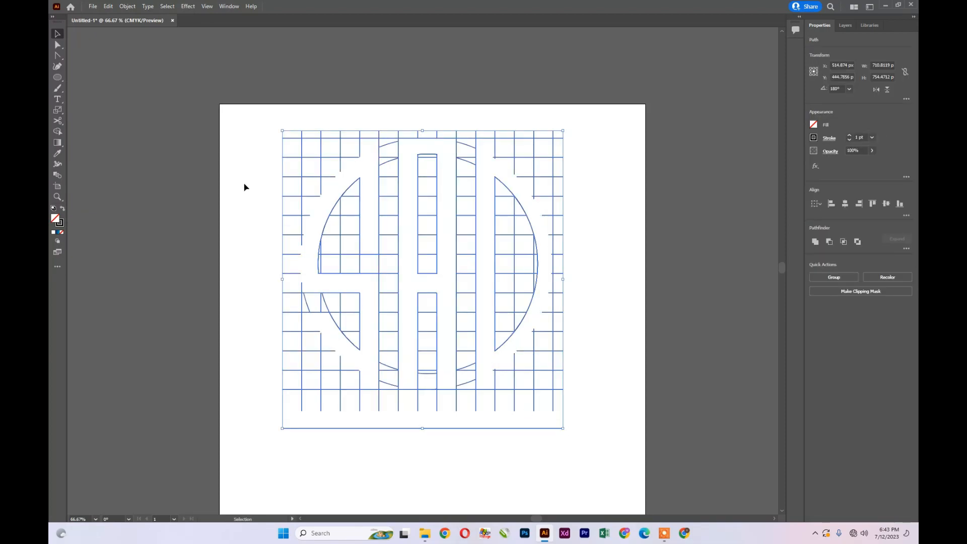
key(Delete)
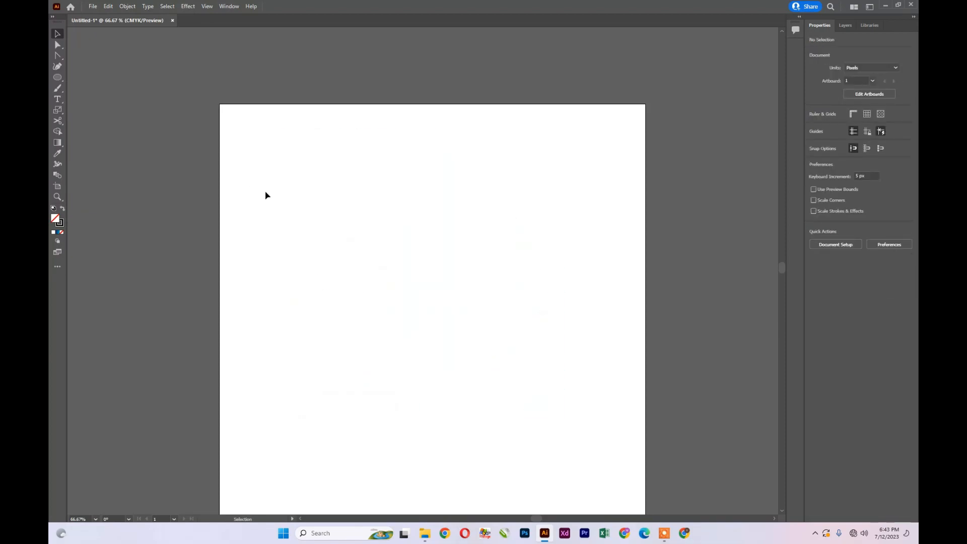
key(ctrl+v)
key(v)
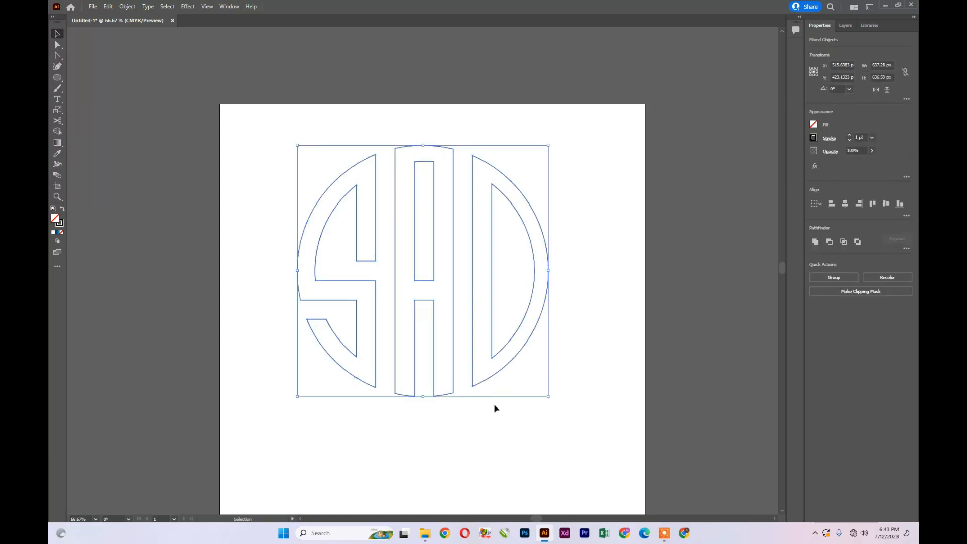
Select all three letters and scale them down together to about 494 by 493 px.
click(563, 385)
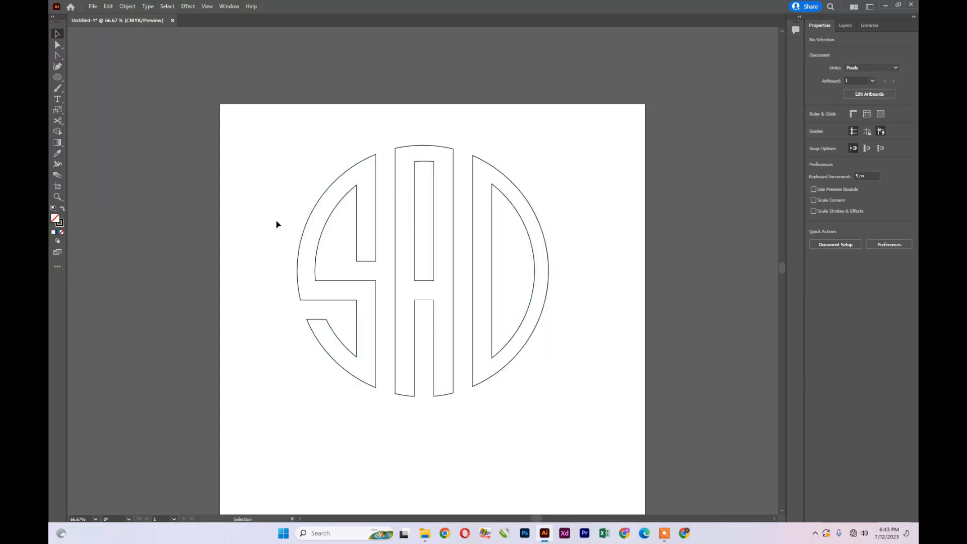
drag(275, 150, 501, 235)
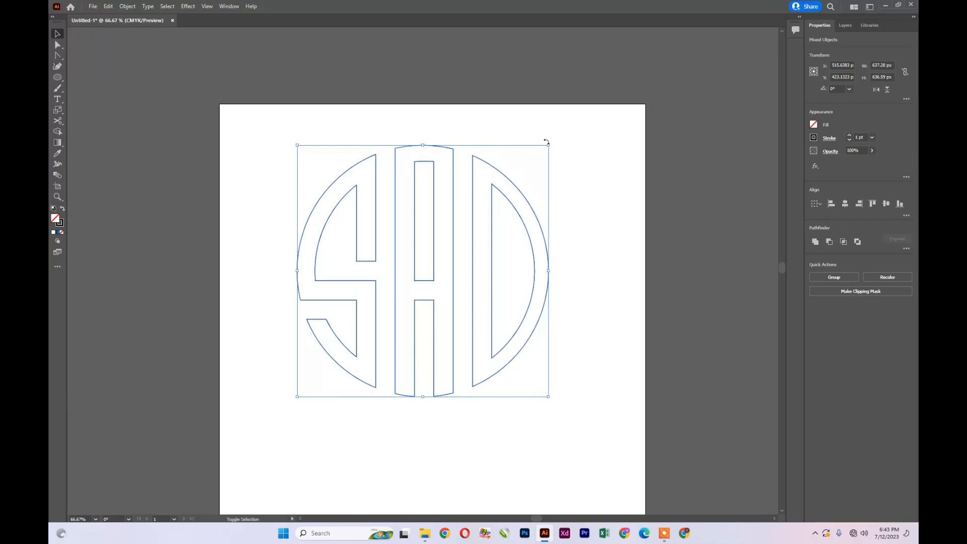
drag(548, 145, 492, 202)
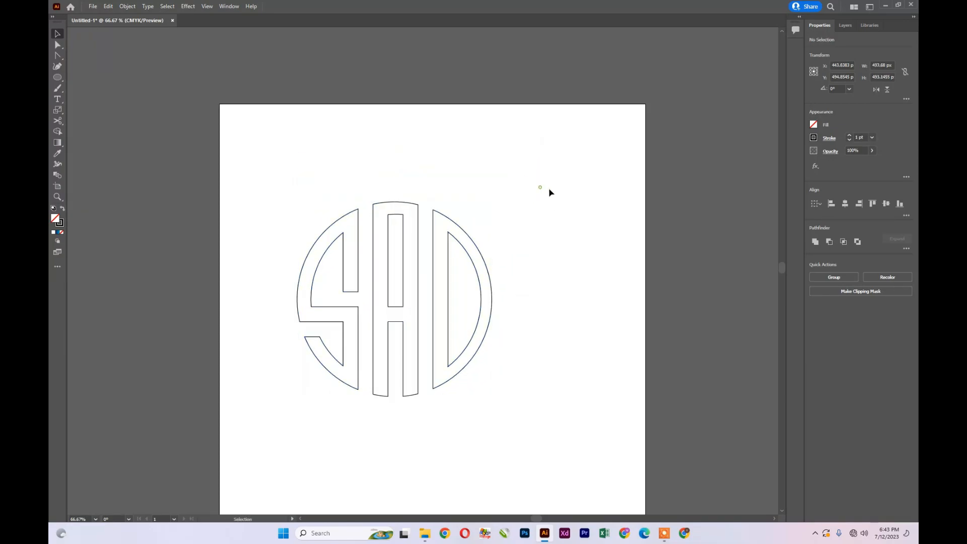
Draw a square about 88 px wide near the artboard's upper-left corner and give it a white fill.
click(544, 189)
scroll(376, 244, down, 3)
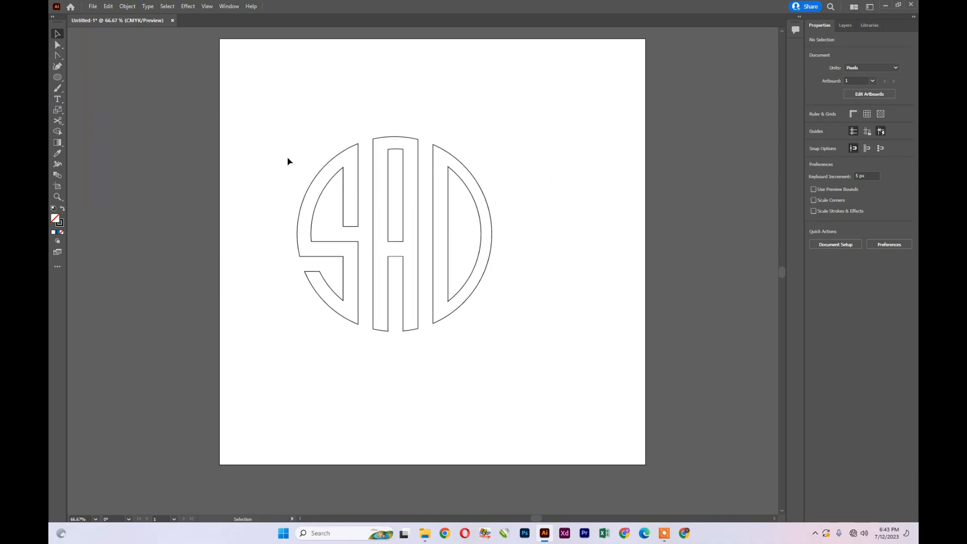
drag(58, 77, 84, 73)
scroll(328, 101, up, 2)
drag(260, 108, 295, 143)
click(55, 233)
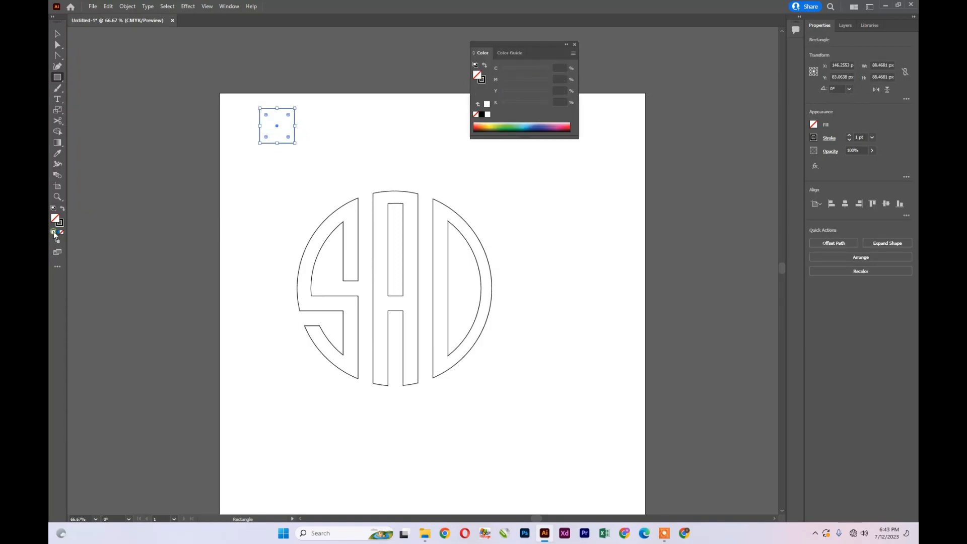
click(575, 44)
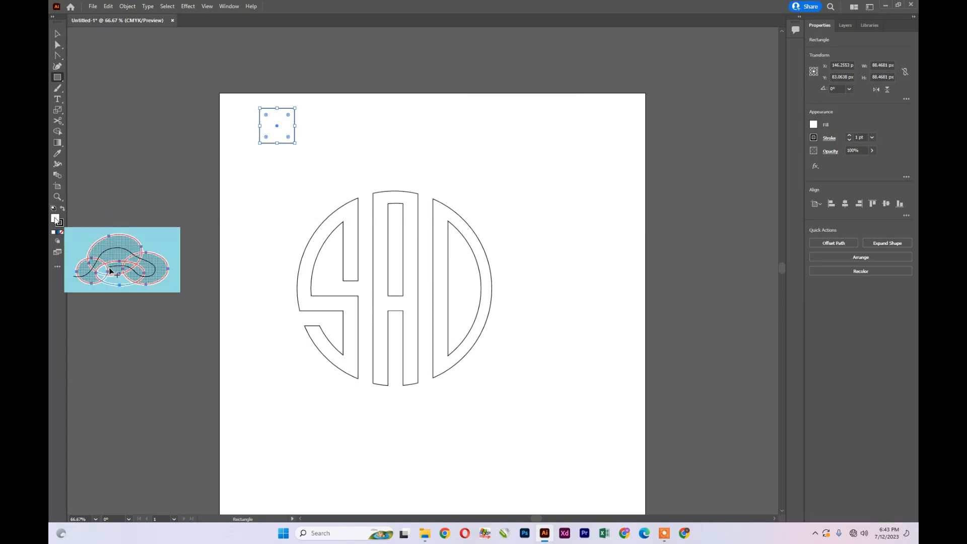
Apply a linear gradient to the square, with a pink left colour stop and a red right colour stop.
click(57, 143)
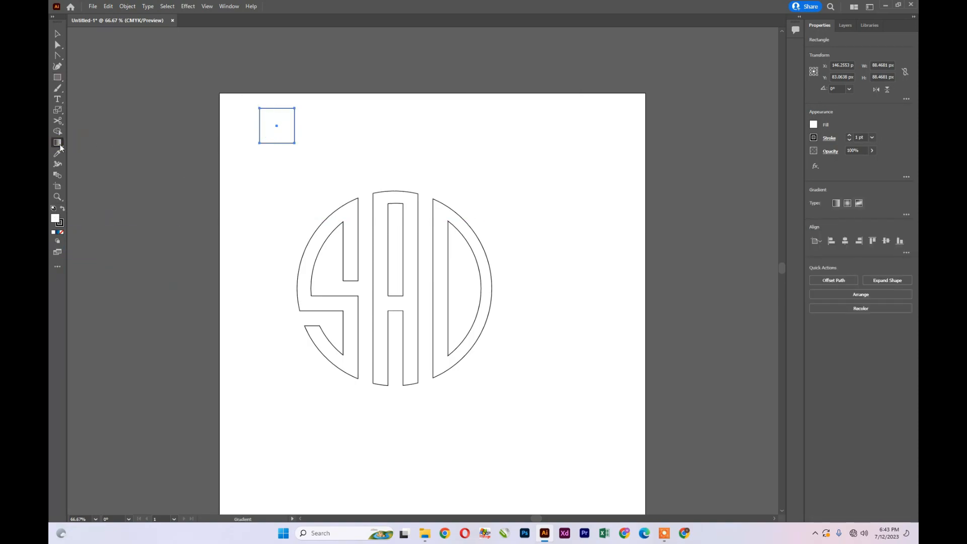
click(281, 121)
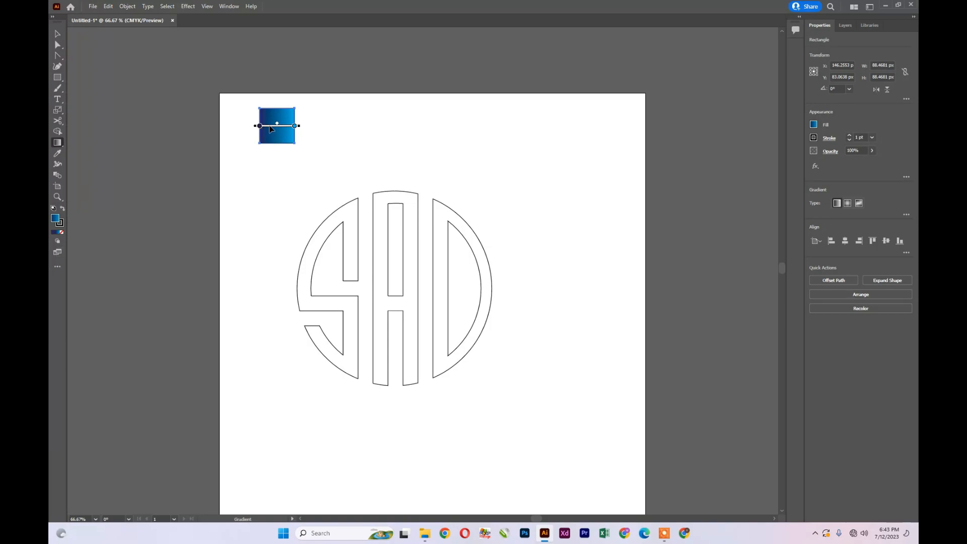
double_click(295, 126)
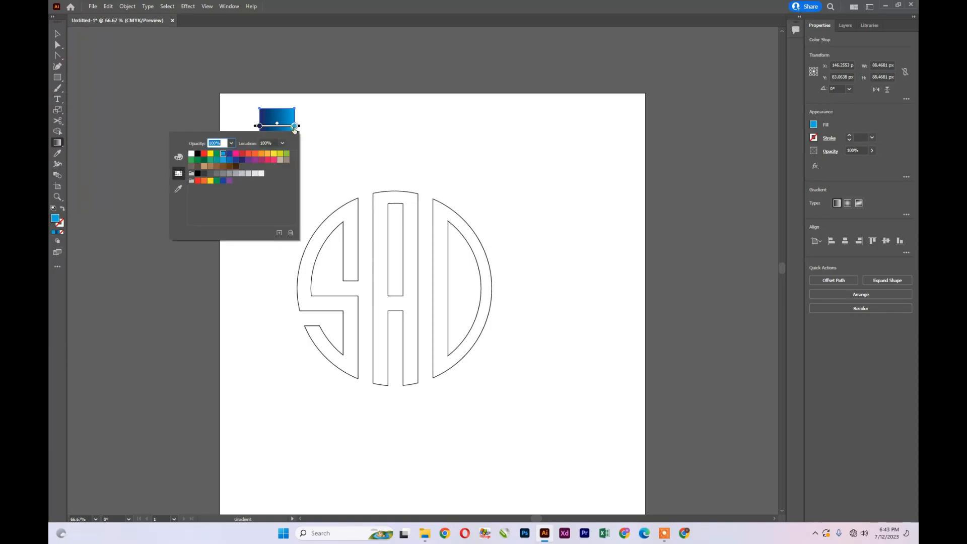
click(242, 155)
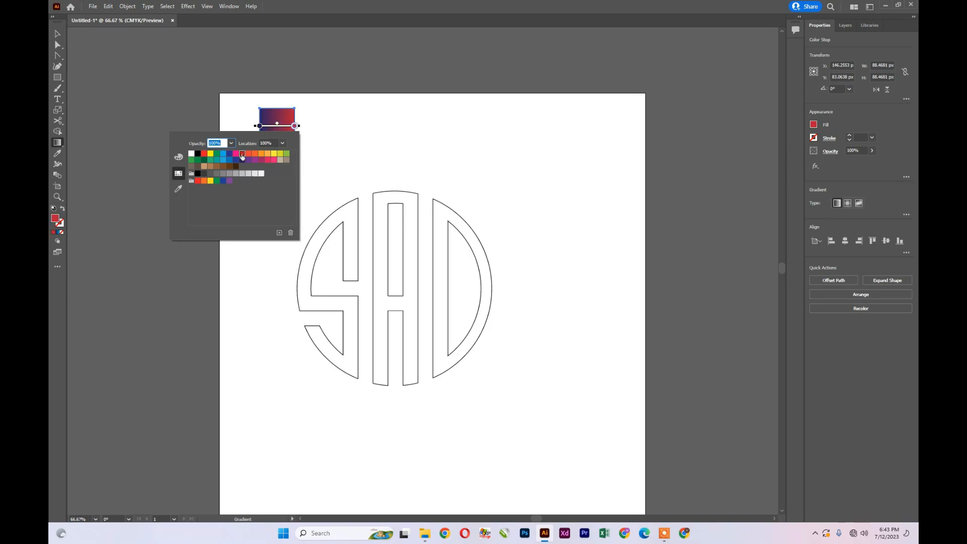
click(259, 126)
double_click(259, 127)
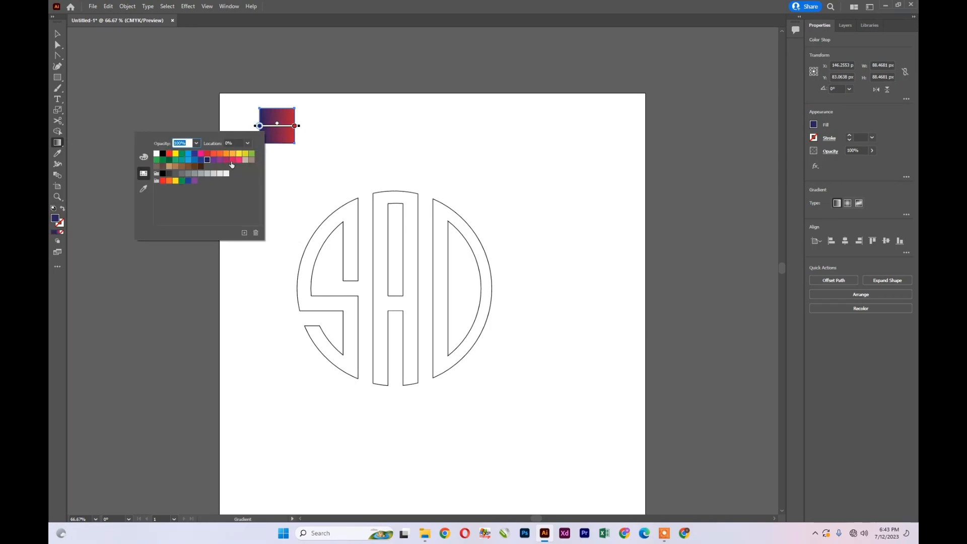
click(238, 160)
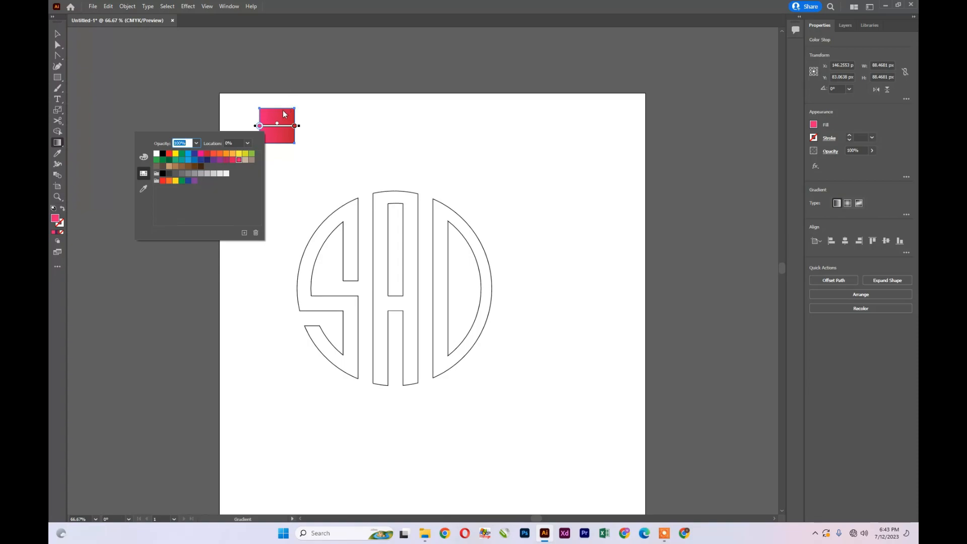
click(277, 126)
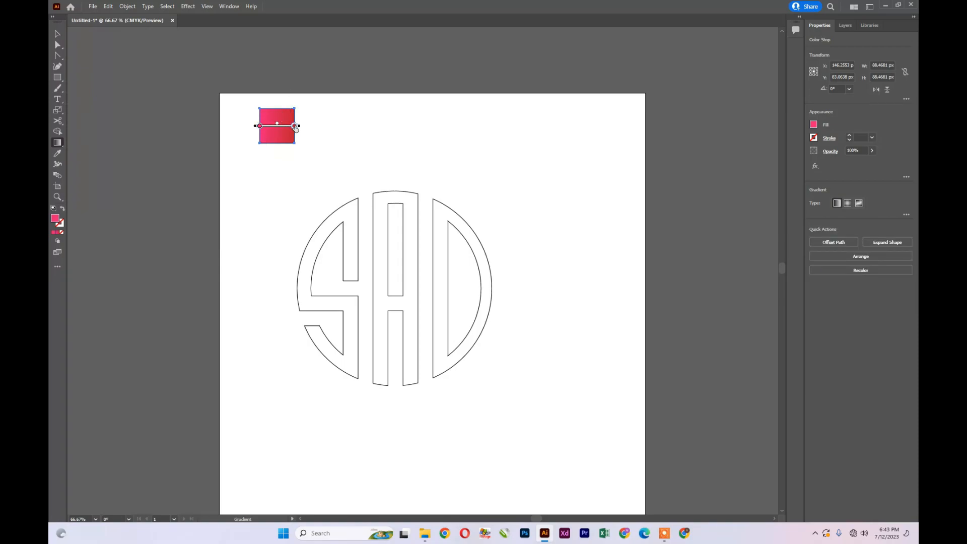
Darken the square gradient's right red stop by setting its black (K) value to 36%.
double_click(295, 125)
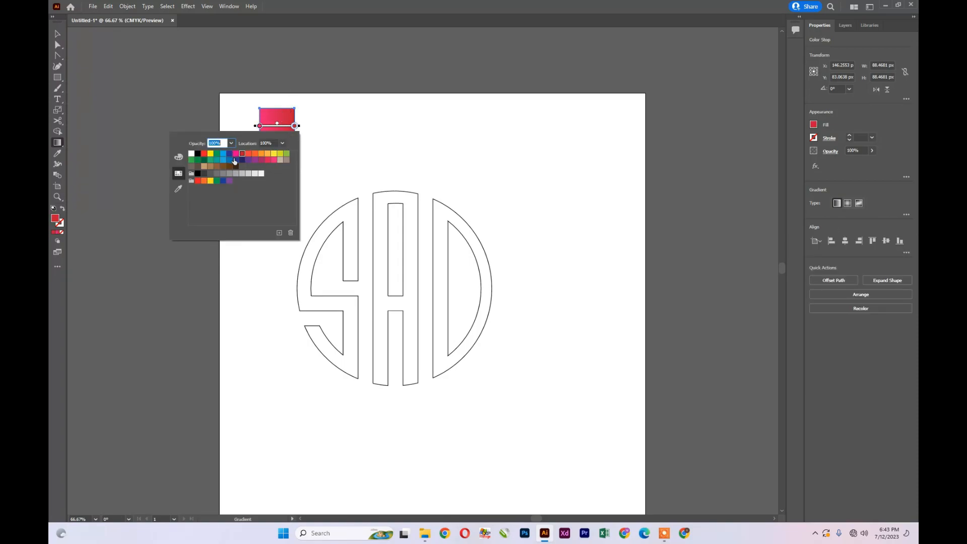
click(179, 157)
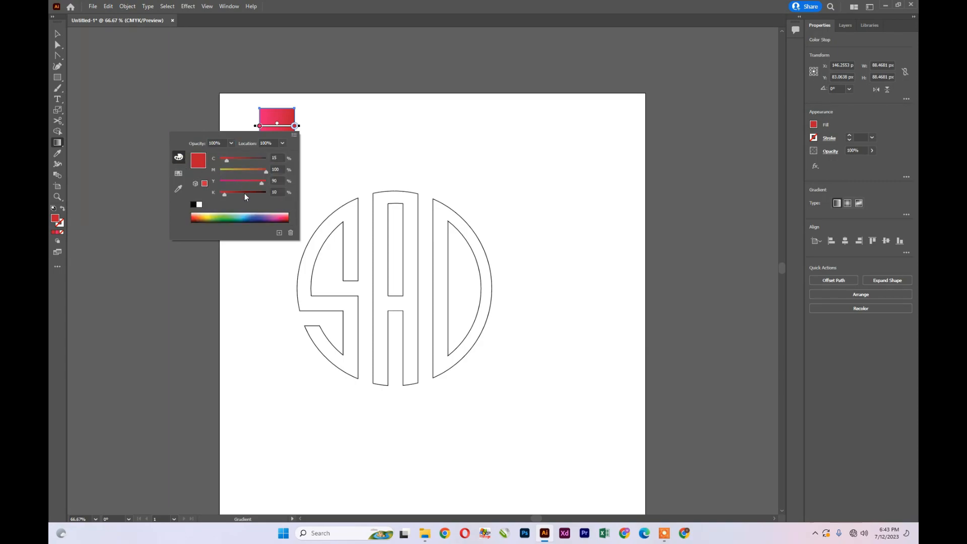
drag(232, 191, 237, 193)
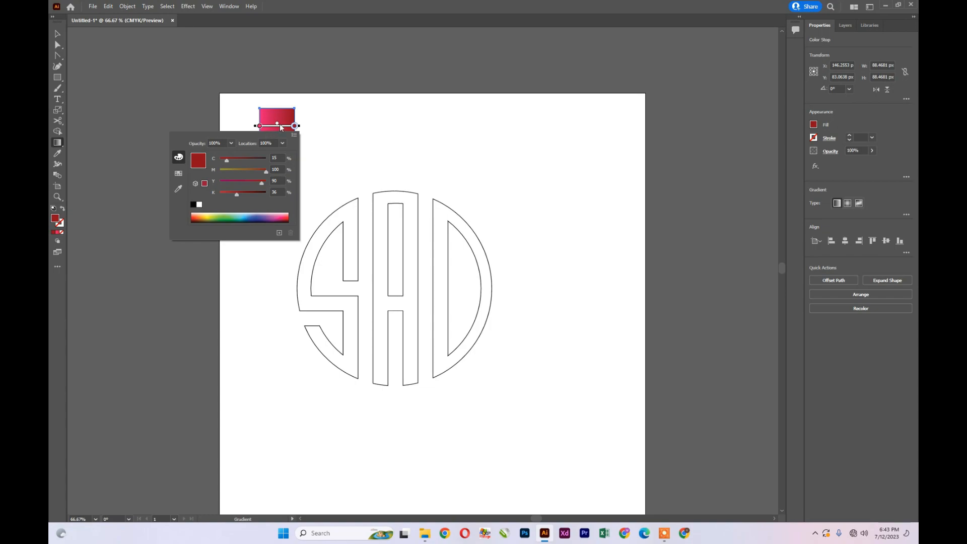
double_click(294, 127)
double_click(295, 126)
click(180, 175)
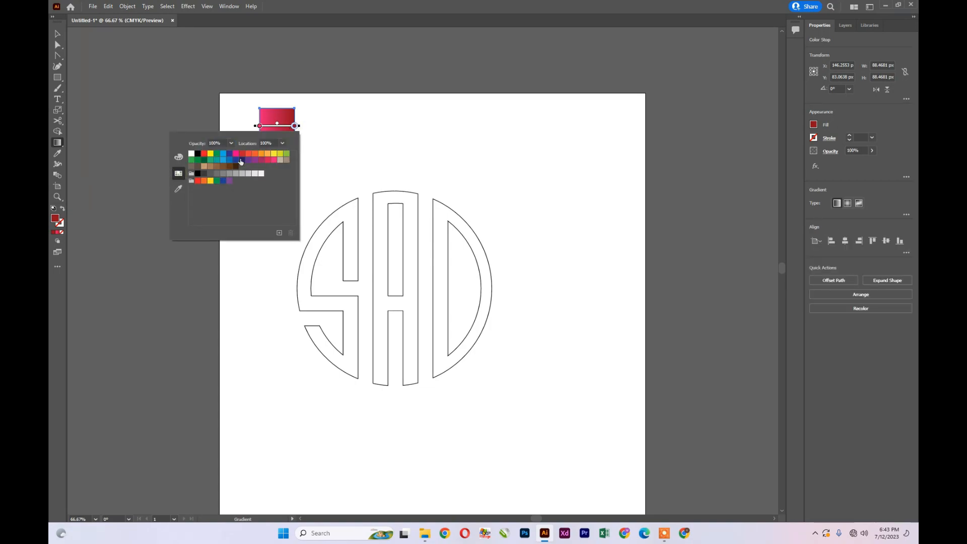
click(181, 160)
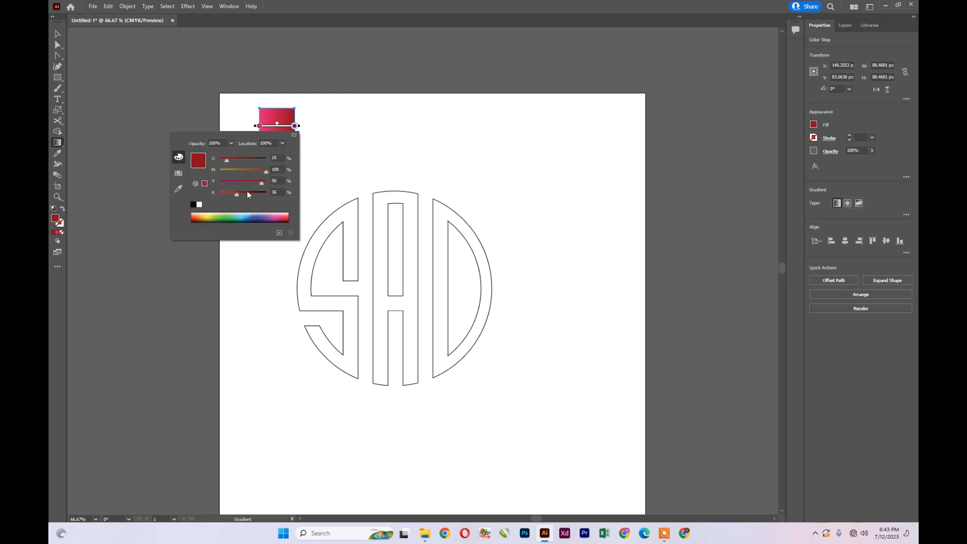
Apply the square's pink-to-dark-red gradient to the S, A and D letters with the Eyedropper.
click(56, 34)
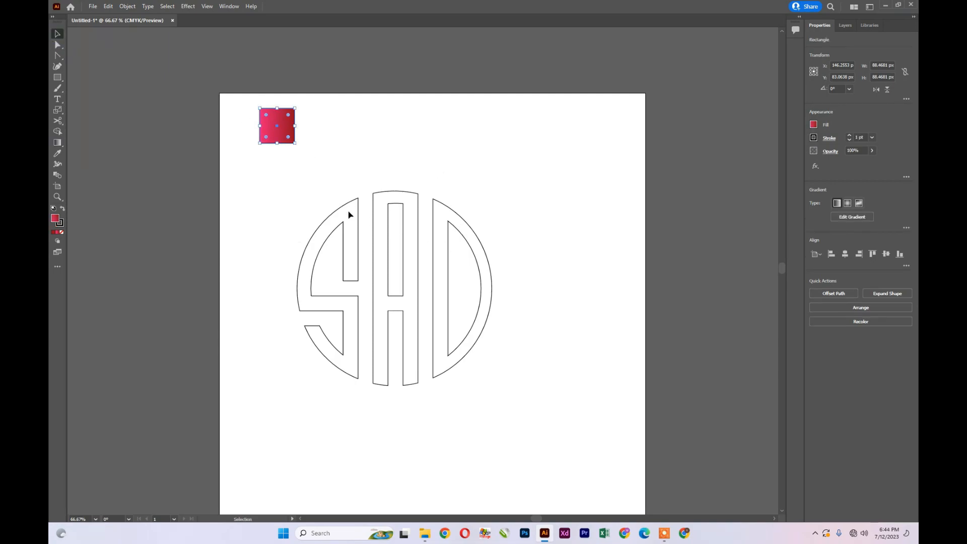
drag(316, 195, 509, 337)
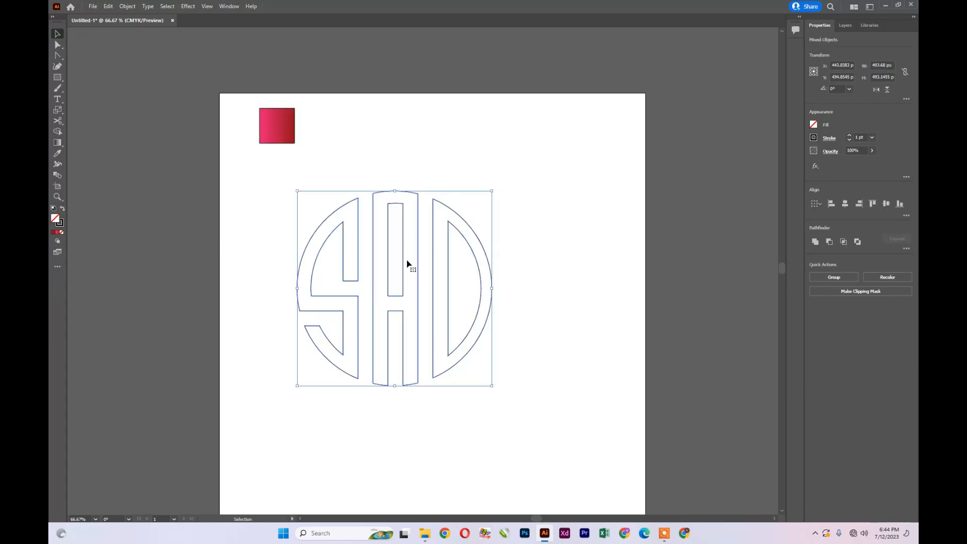
click(58, 153)
click(290, 125)
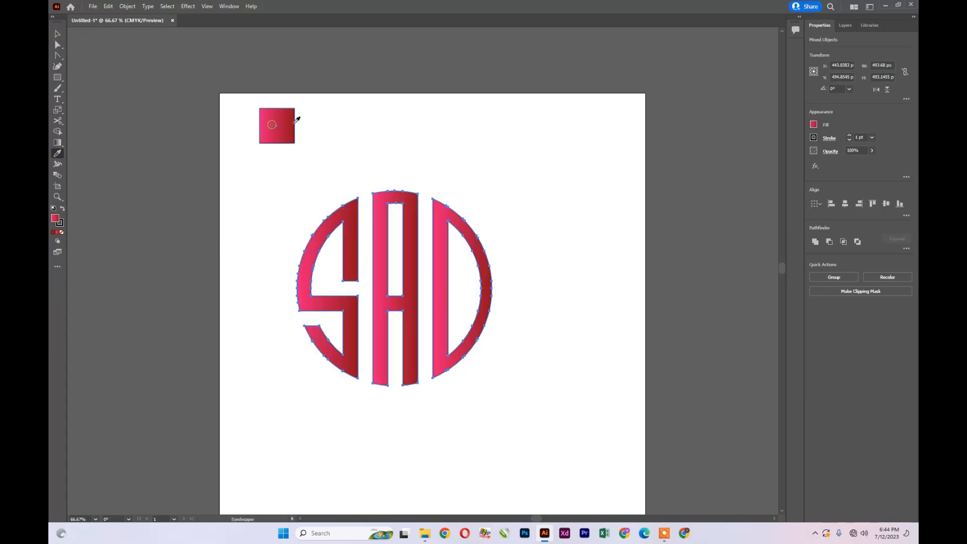
click(57, 33)
click(423, 139)
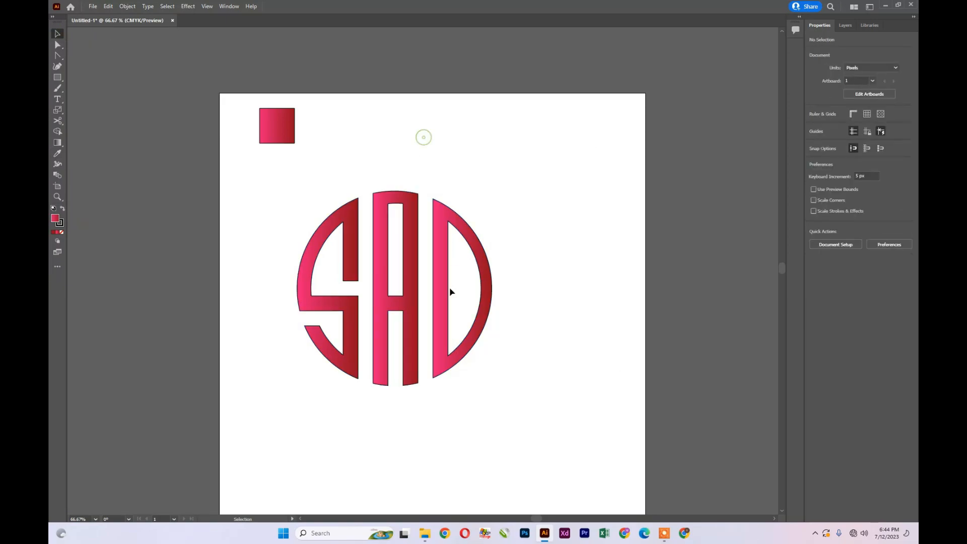
Remove the black stroke from all three letters.
drag(267, 199, 438, 293)
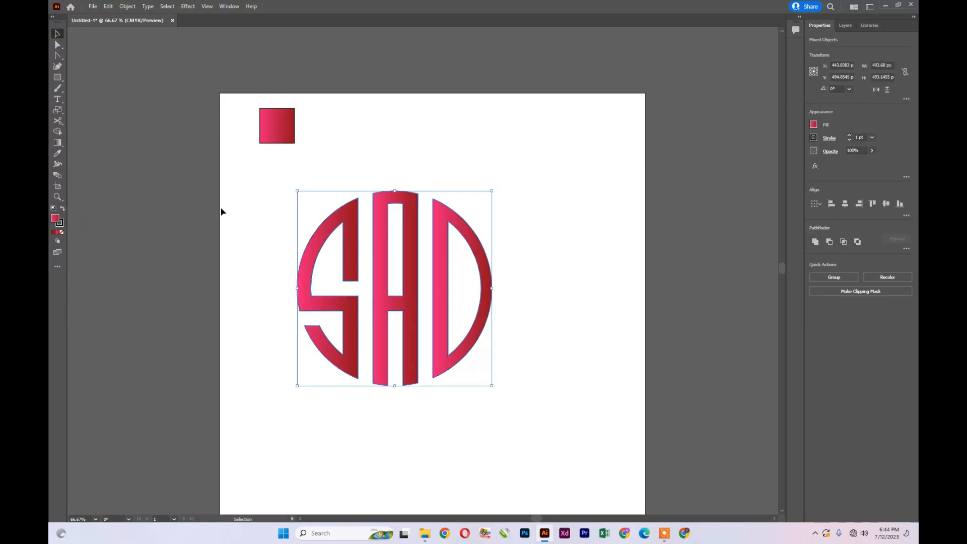
click(61, 225)
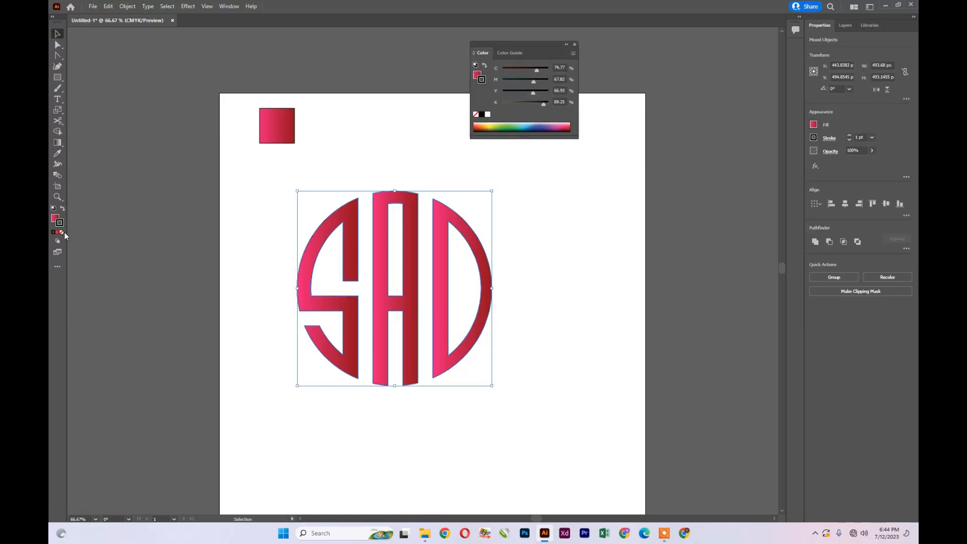
click(62, 232)
click(227, 222)
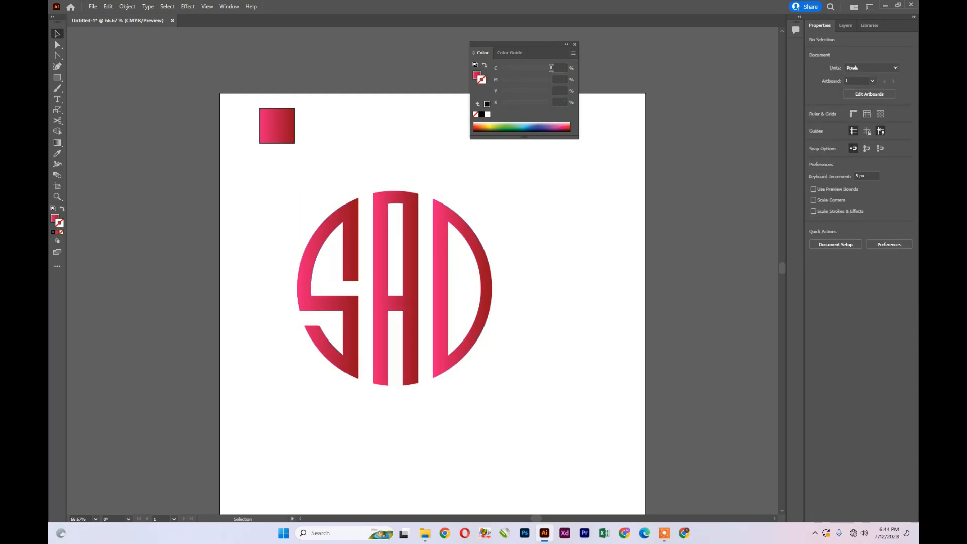
click(575, 44)
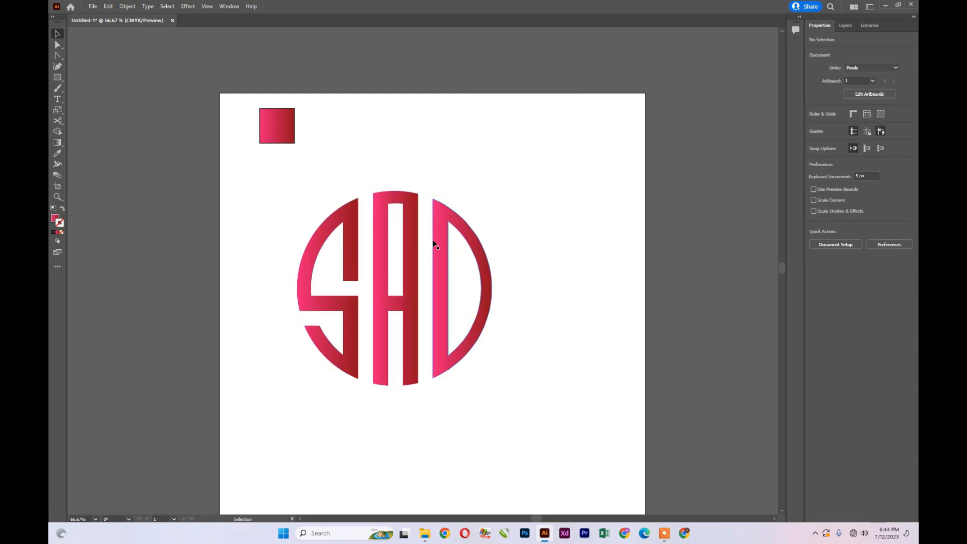
Draw a circle about 584 px in diameter beside the letters, with no fill and the pink-to-dark-red gradient as its stroke.
right_click(57, 77)
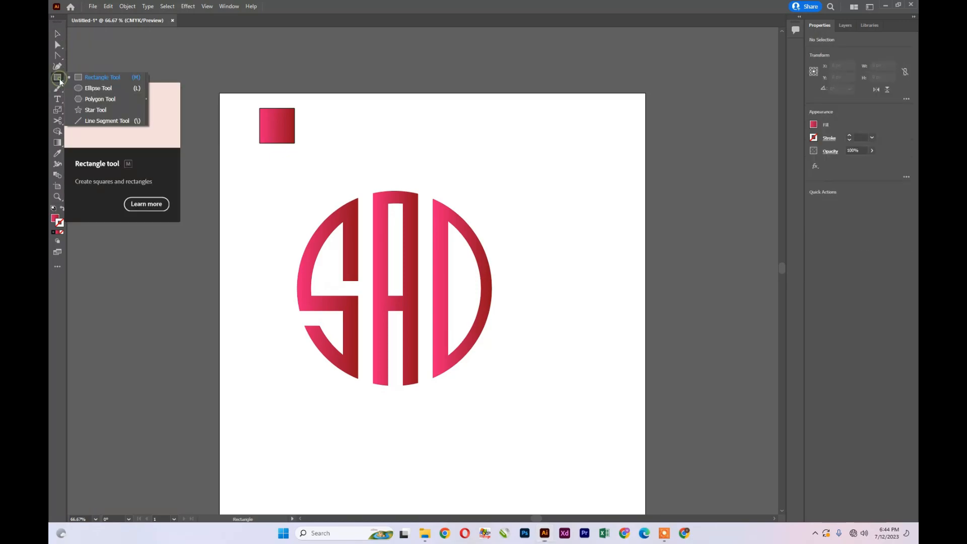
click(91, 87)
drag(460, 144, 617, 374)
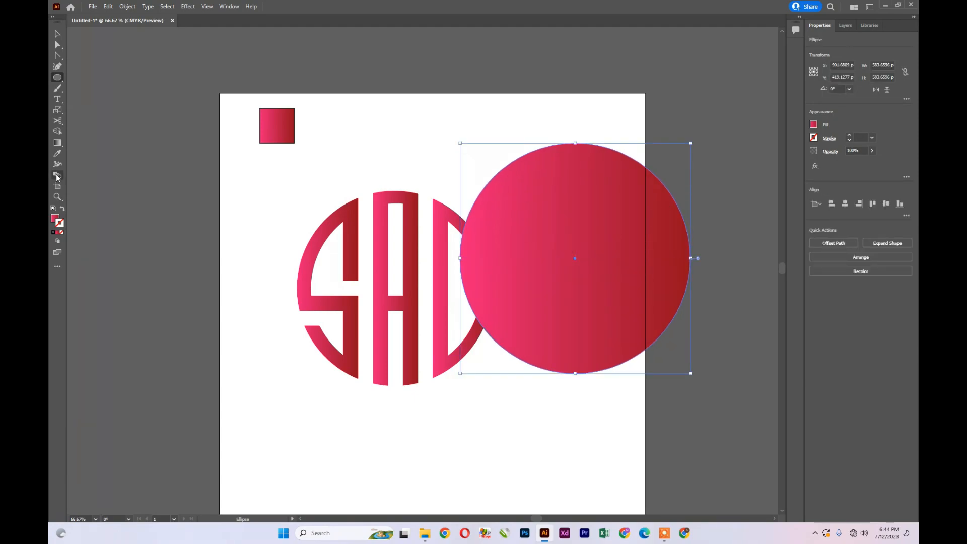
click(56, 221)
click(59, 233)
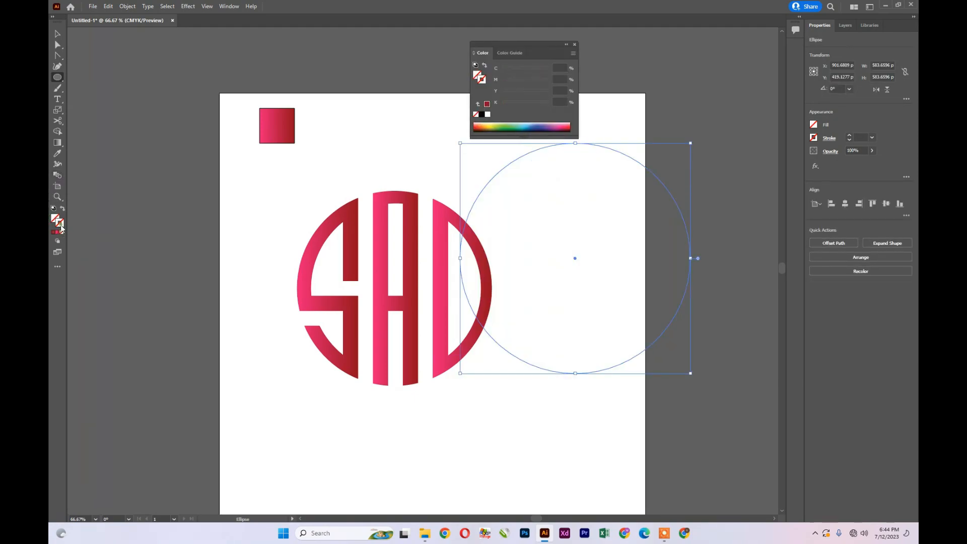
click(59, 234)
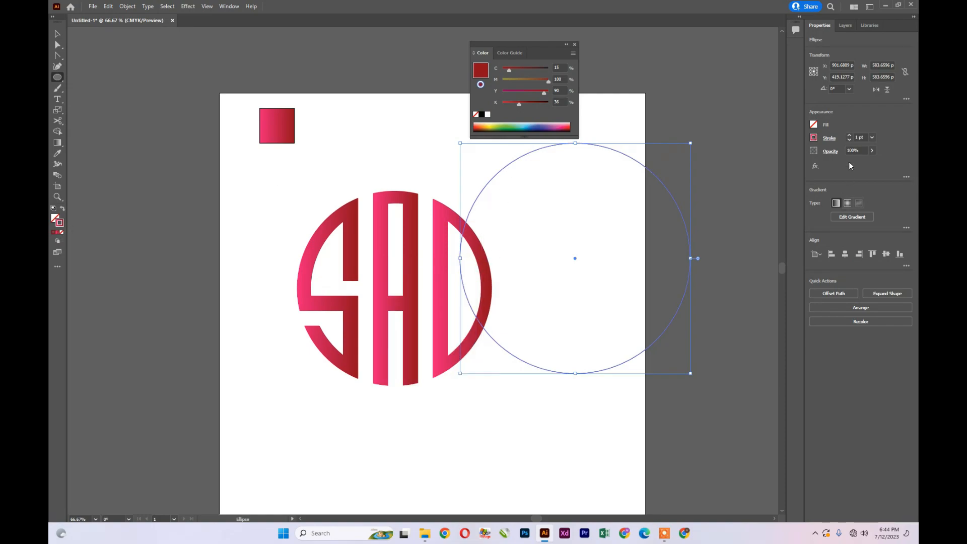
Increase the circle's stroke weight to 11 pt.
click(849, 136)
click(850, 135)
click(850, 136)
click(850, 135)
click(850, 135)
click(849, 136)
click(849, 136)
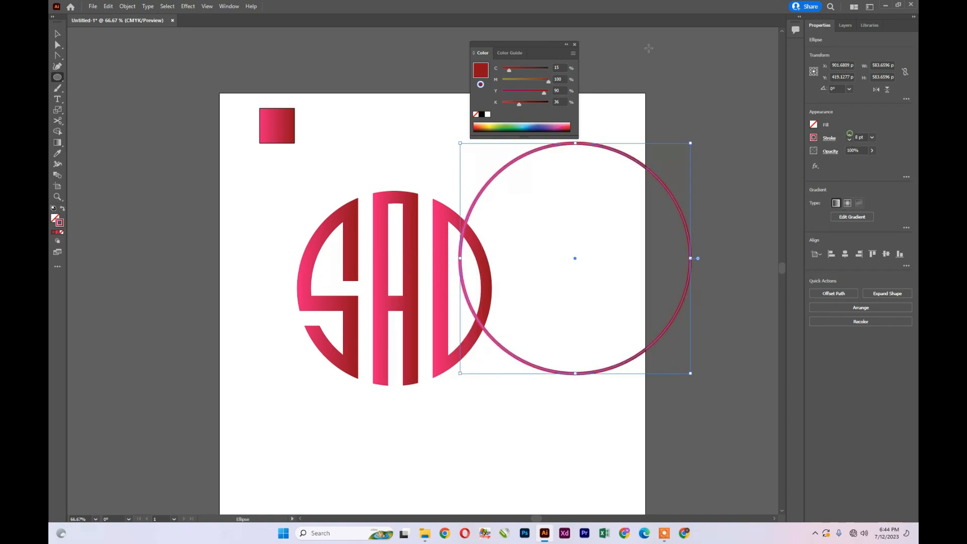
click(574, 44)
click(849, 135)
click(849, 135)
click(850, 135)
Group the S, A and D letters together.
click(58, 34)
drag(268, 189, 436, 404)
key(ctrl+g)
Fit the circle around the letters at about 542 px in diameter and make its stroke thinner.
drag(558, 145, 385, 182)
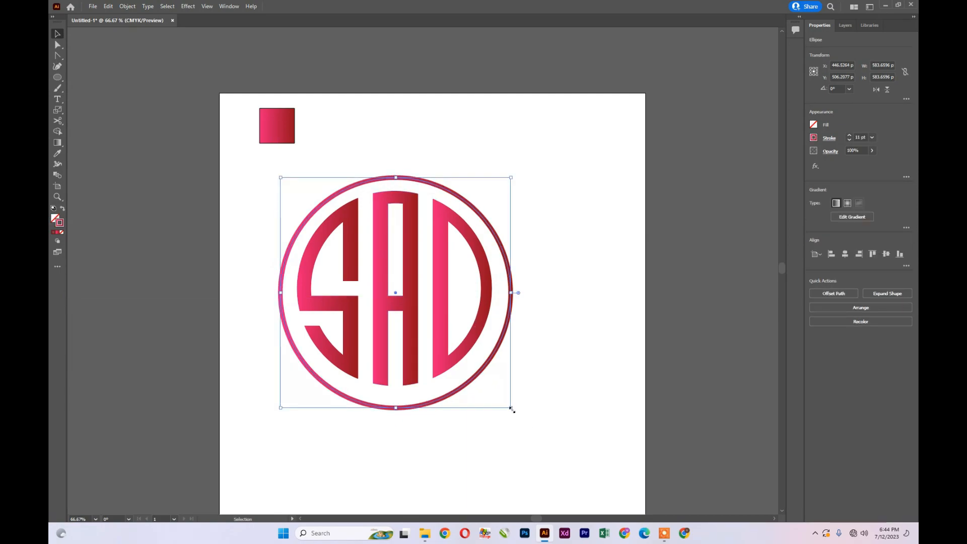
drag(512, 409, 495, 401)
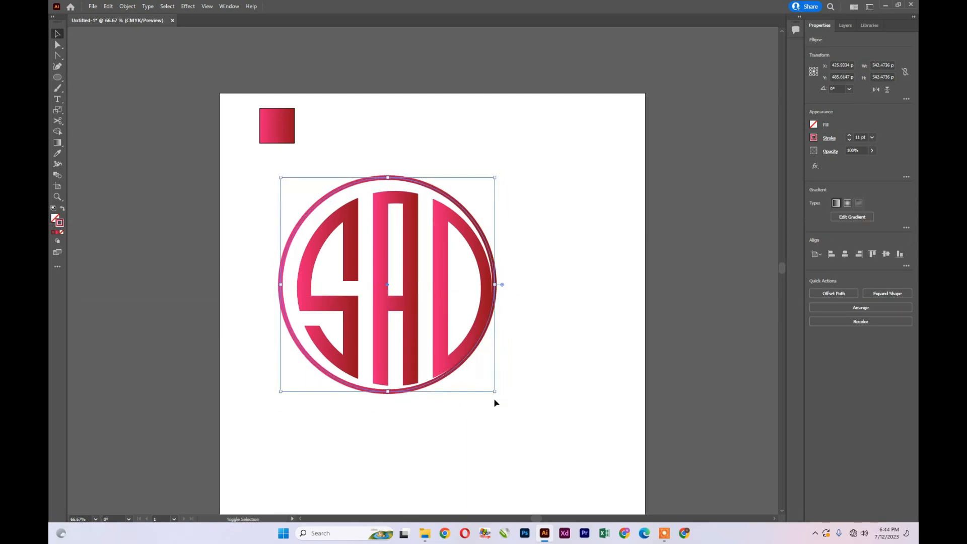
click(850, 140)
click(850, 140)
click(850, 140)
click(850, 140)
click(849, 140)
click(850, 140)
Align the circle and the letter group to each other's centres, both horizontally and vertically.
drag(245, 192, 475, 403)
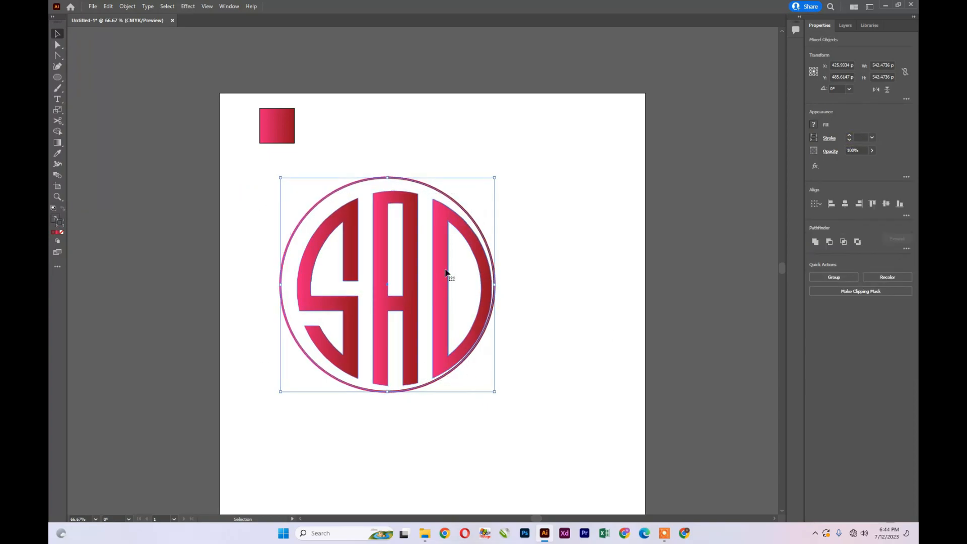
click(846, 204)
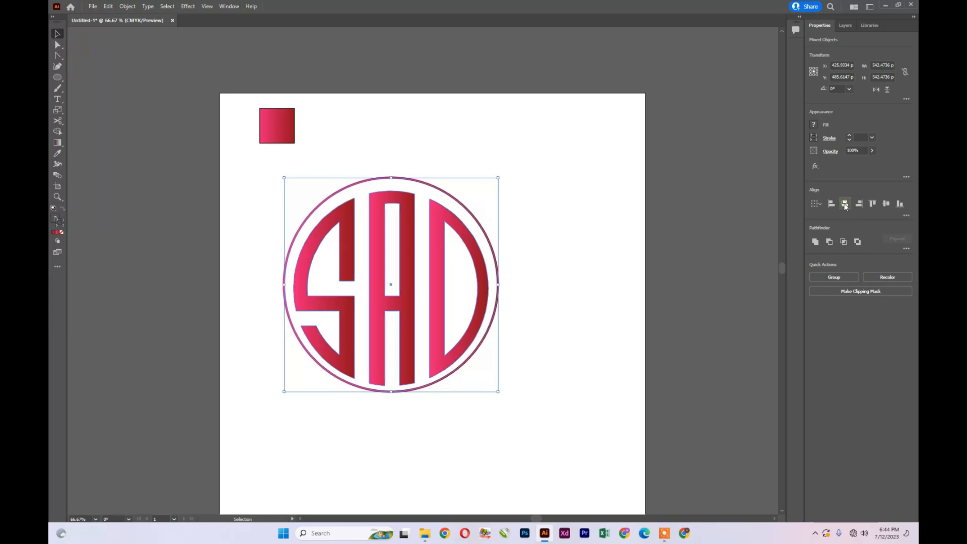
click(889, 204)
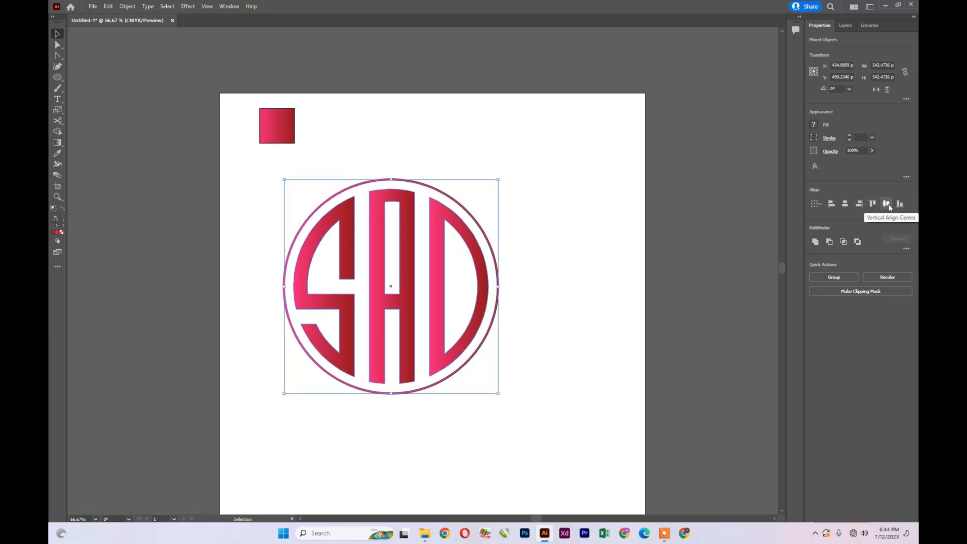
click(553, 350)
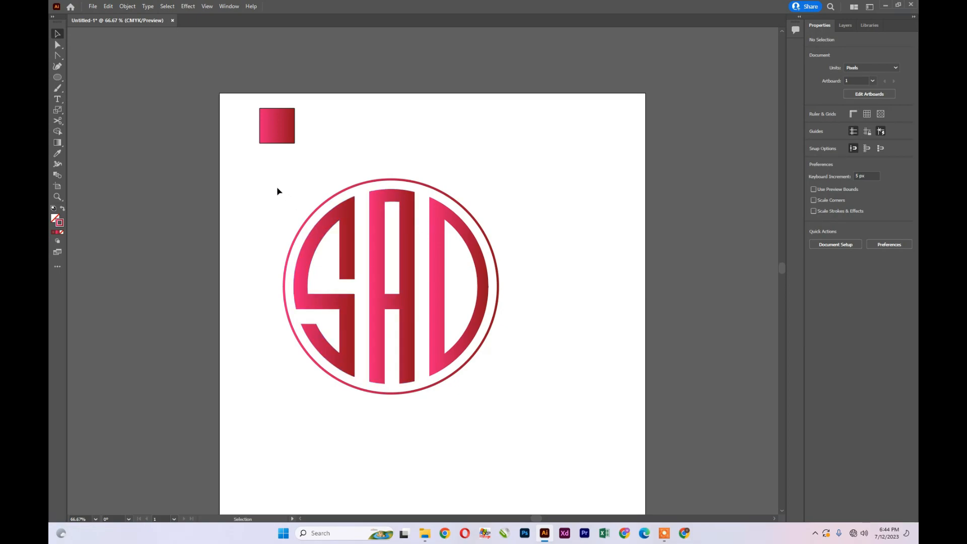
Group the outer ring and the SAD letters into one logo.
drag(262, 174, 559, 431)
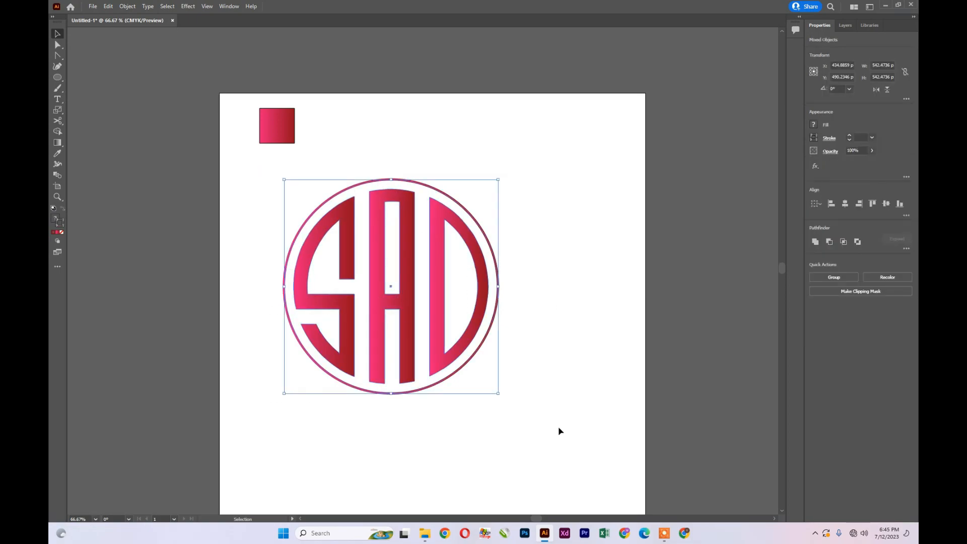
key(ctrl+g)
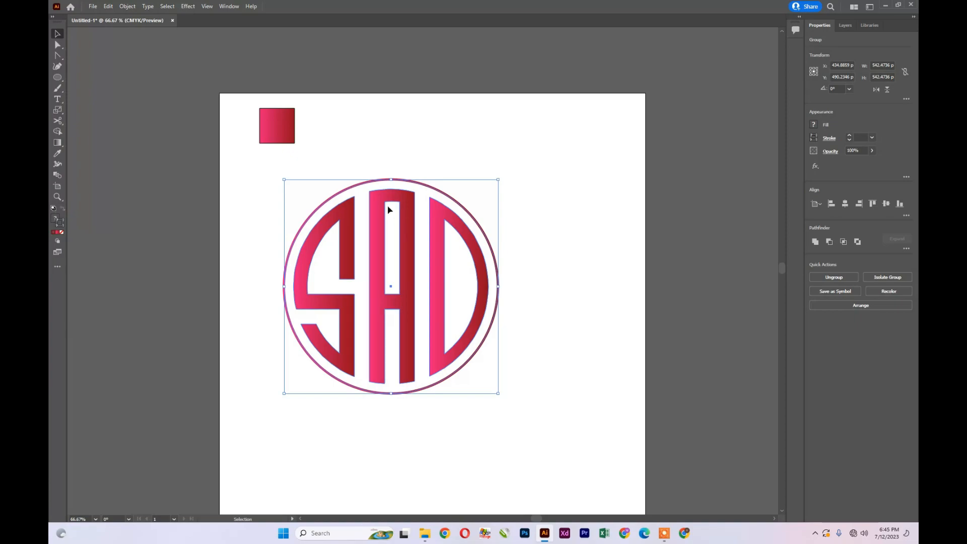
Try scaling the grouped logo down proportionally, and undo the scaling.
drag(498, 395, 339, 279)
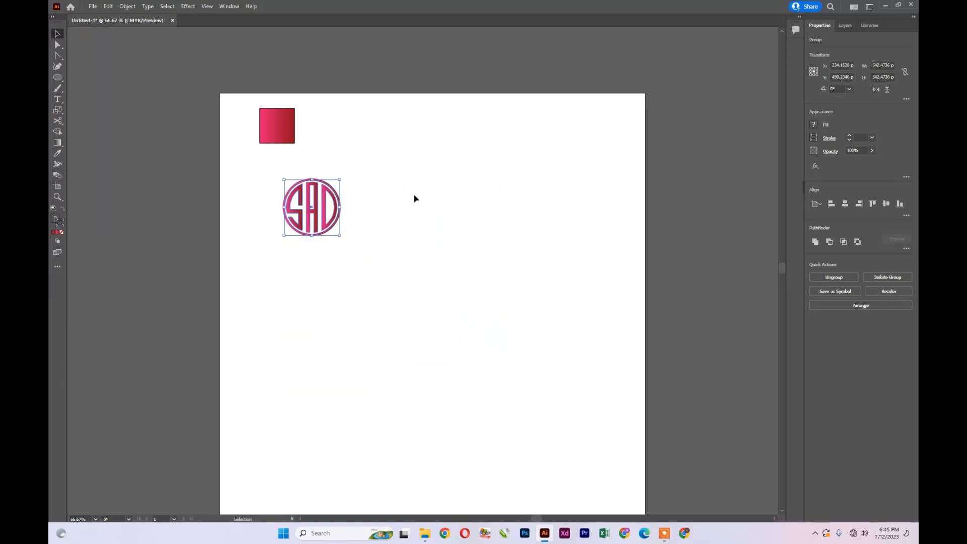
click(412, 200)
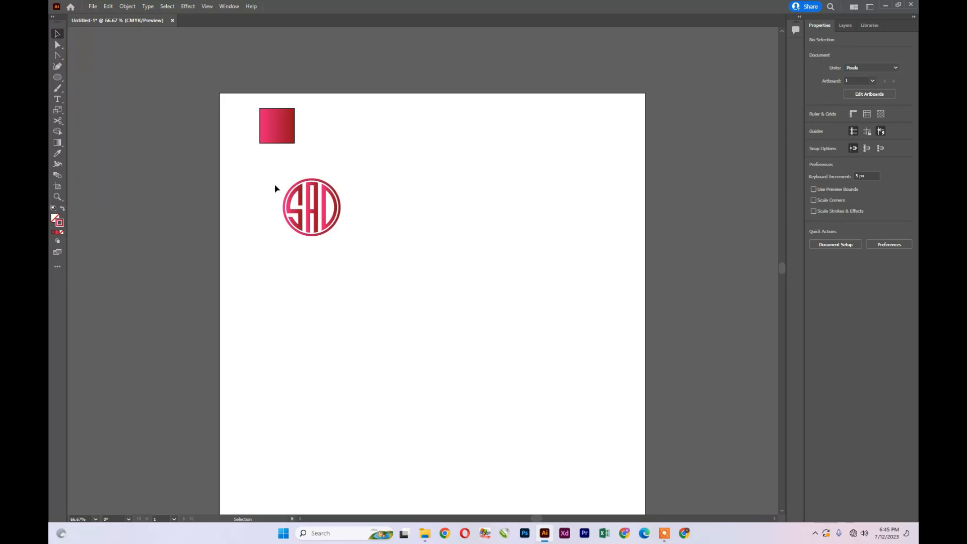
key(ctrl+z)
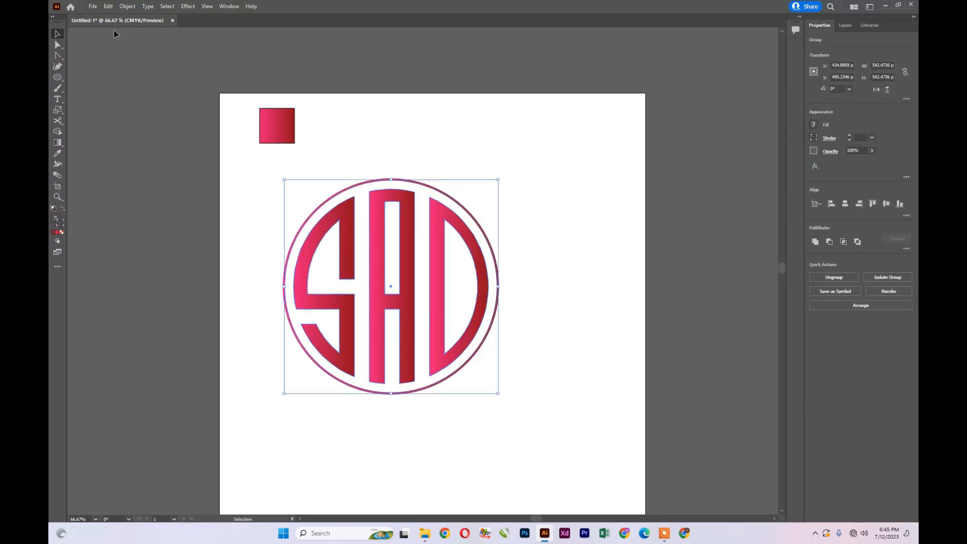
Expand the fill and stroke of the grouped SAD logo.
click(127, 7)
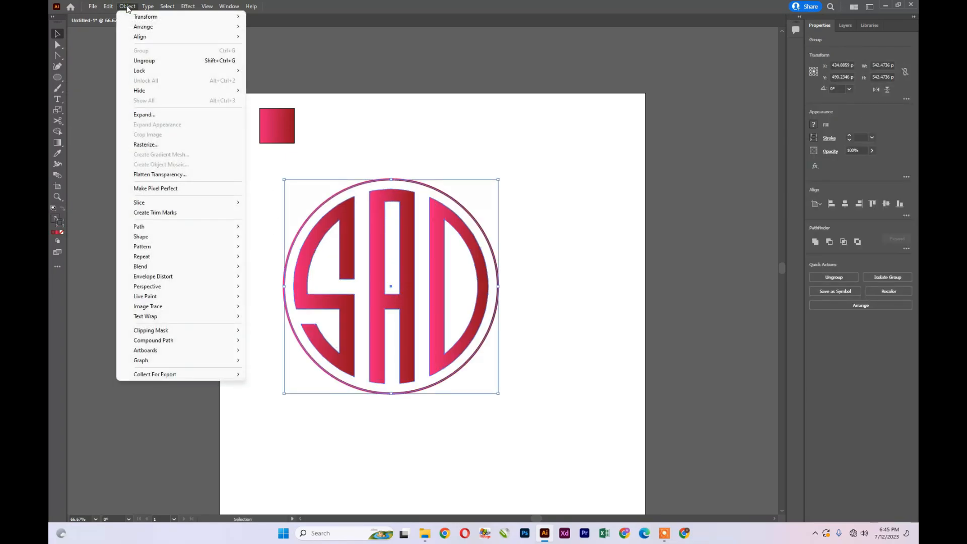
click(156, 116)
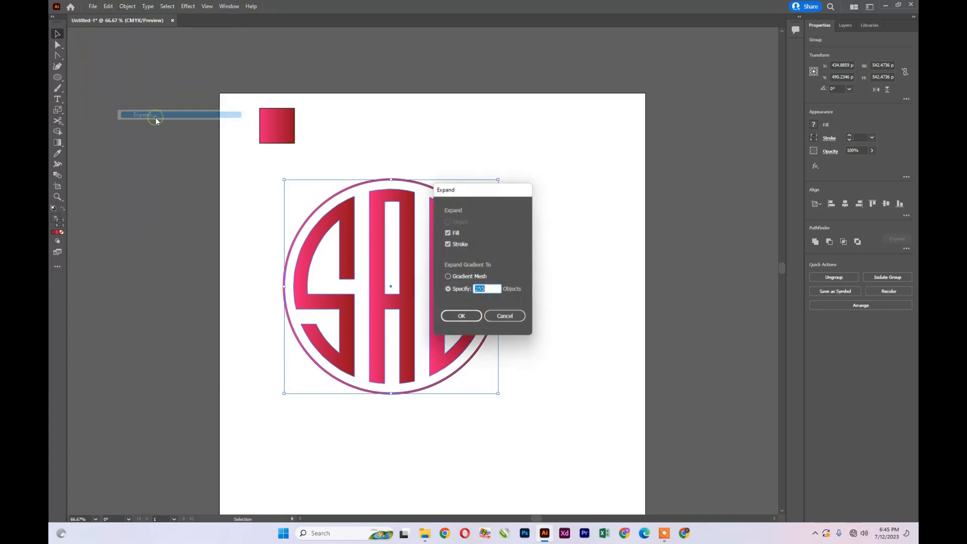
click(451, 319)
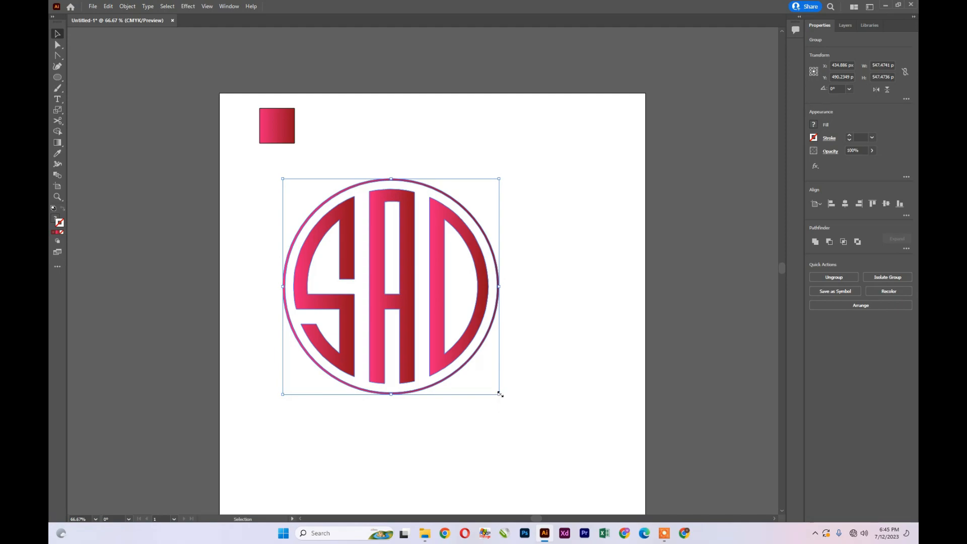
Scale the SAD logo down to about 102 px and move it to the artboard's upper-right corner.
drag(482, 380, 324, 257)
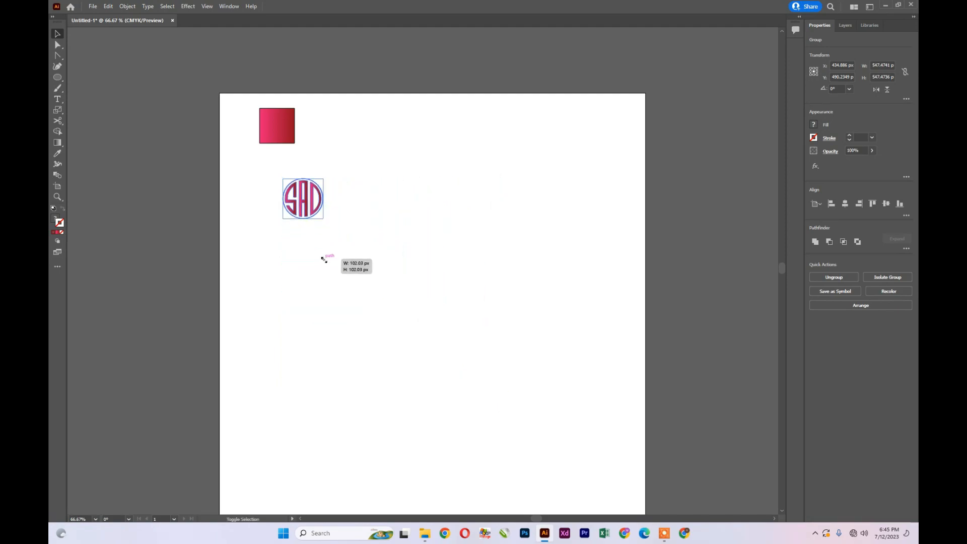
click(464, 319)
drag(304, 202, 602, 133)
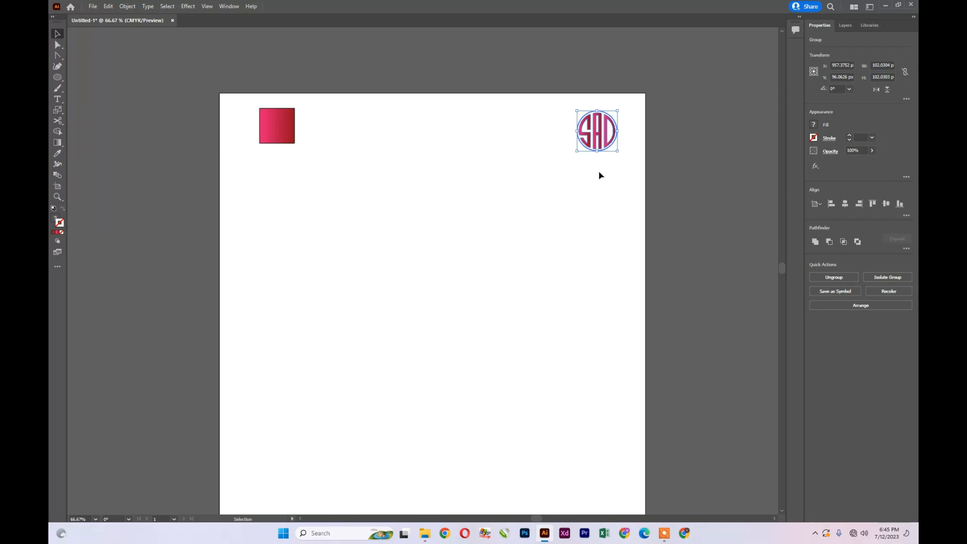
Draw a tall vertical rectangle about 70 px wide and 453 px high below the gradient square.
click(270, 134)
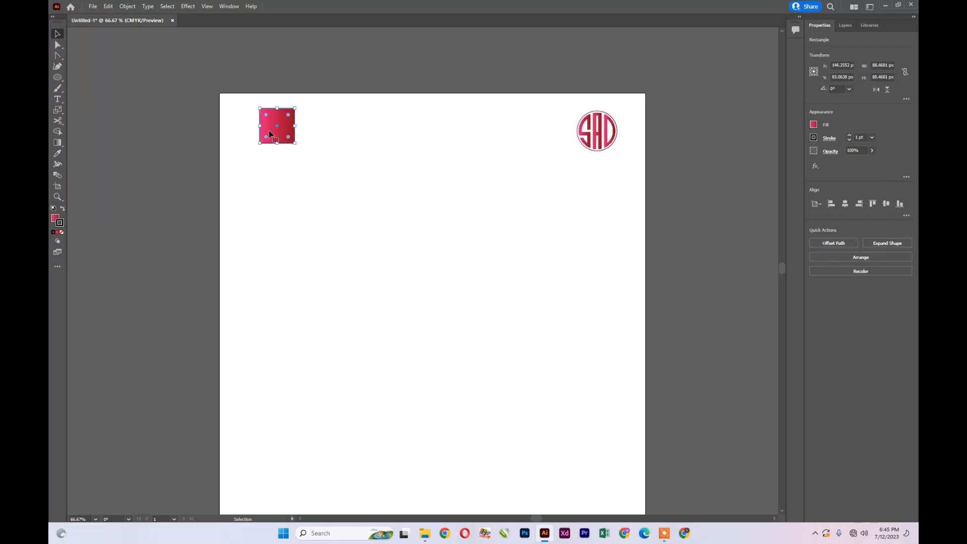
right_click(540, 261)
click(352, 262)
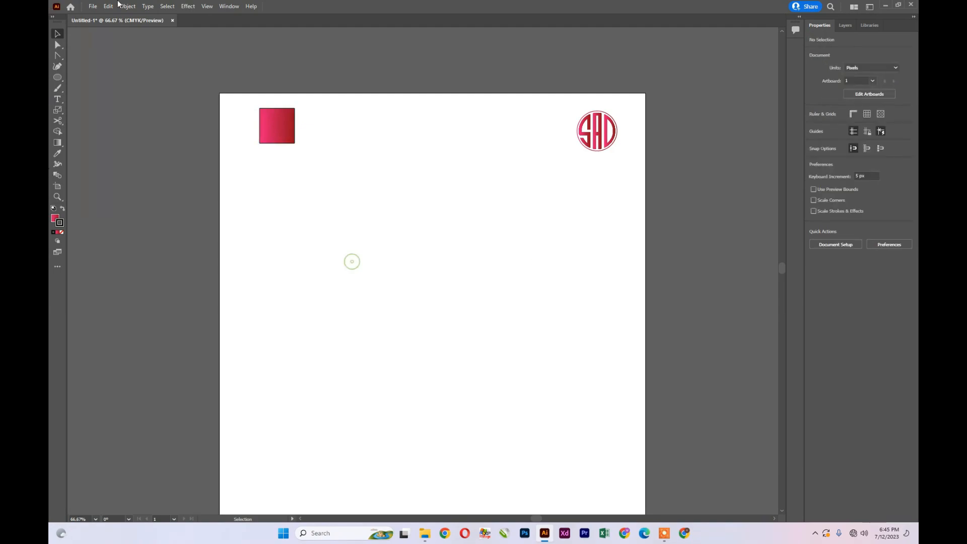
click(57, 79)
click(84, 78)
drag(329, 187, 357, 365)
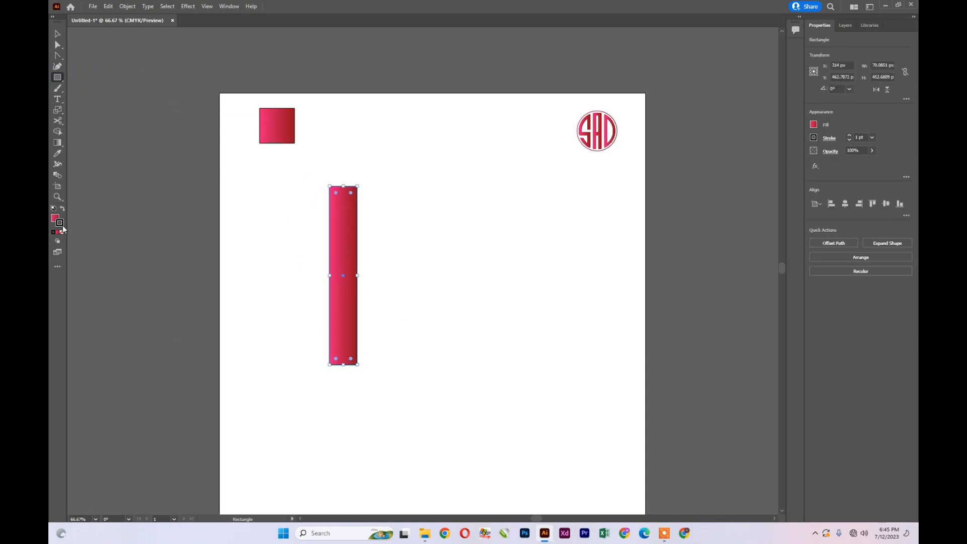
Fill the tall rectangle with white, FFFFFF.
double_click(54, 218)
text(ffffff)
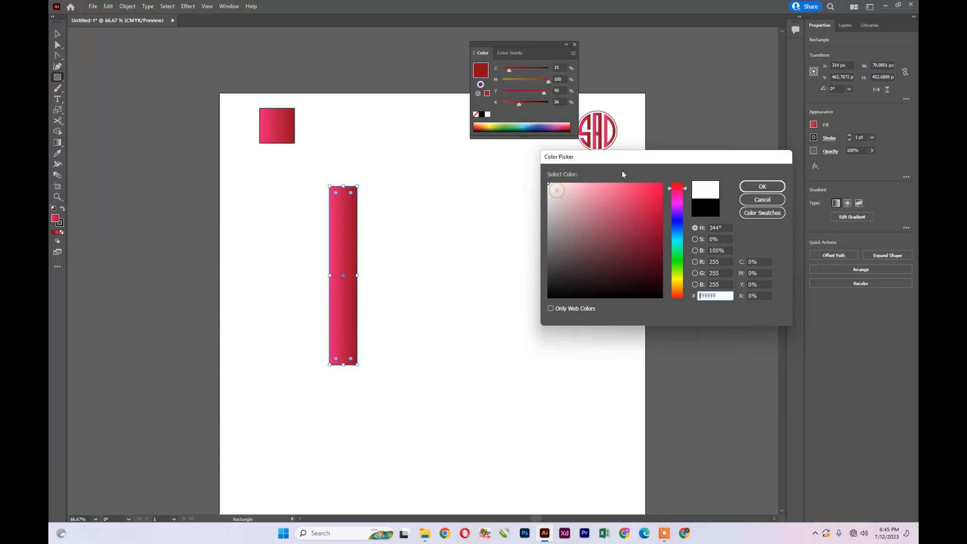
click(762, 187)
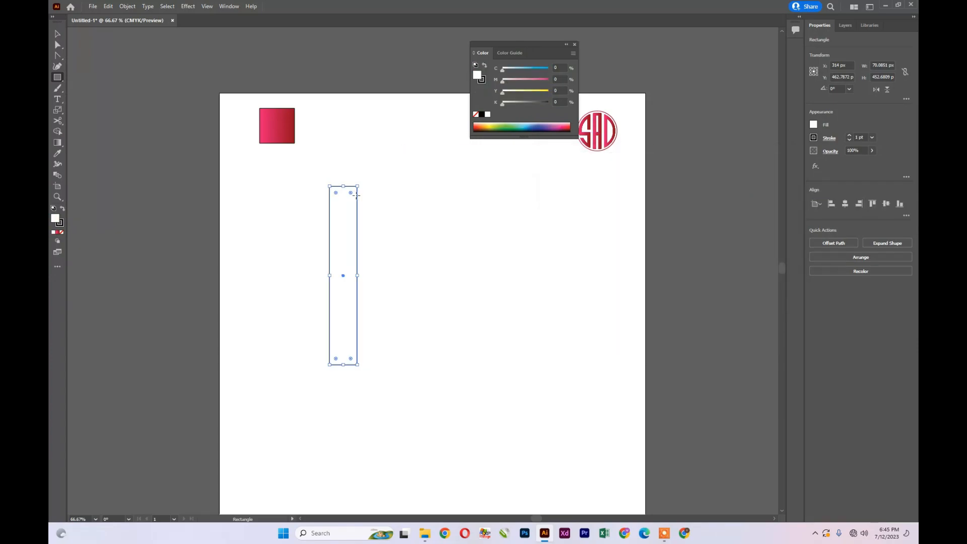
click(574, 45)
Stretch the rectangle downward to about 515 px high.
key(v)
scroll(290, 211, down, 3)
drag(343, 290, 343, 313)
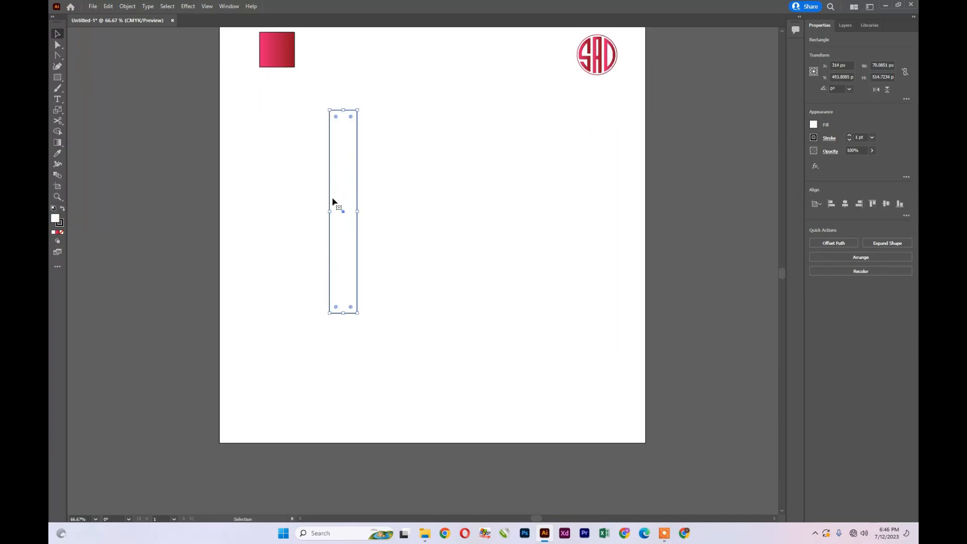
Duplicate the rectangle, rotate the copy horizontal, and fit it at the stem's base as an L foot about 261 px long.
drag(332, 199, 443, 209)
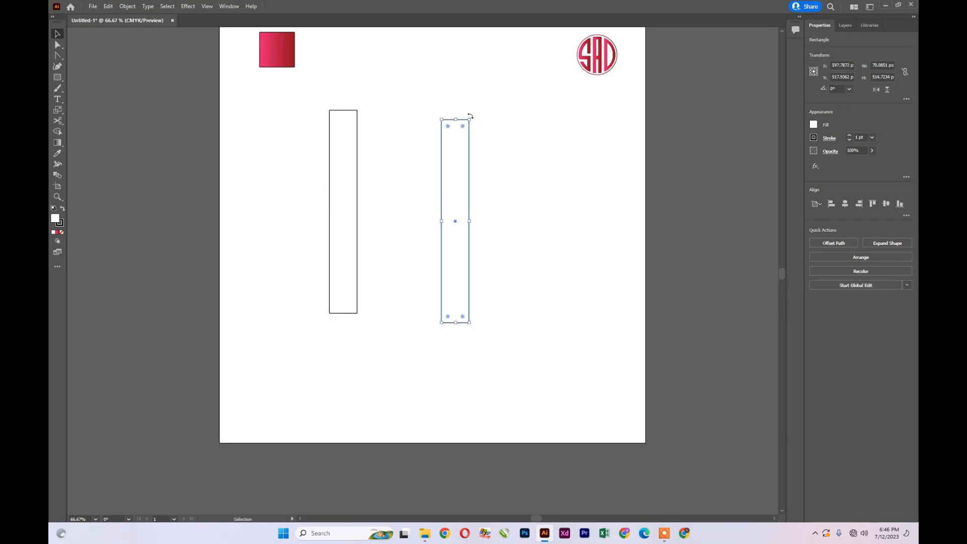
drag(471, 115, 563, 244)
drag(503, 210, 477, 290)
drag(533, 300, 434, 305)
Merge the vertical stem and horizontal foot into one L shape with Shape Builder.
drag(290, 125, 403, 298)
click(57, 132)
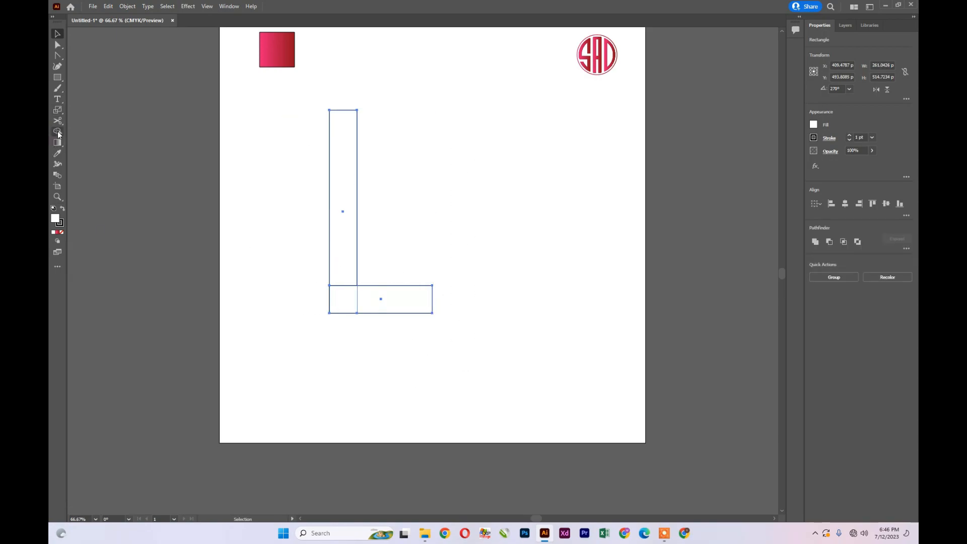
mouse_move(346, 257)
mouse_down()
mouse_move(344, 295)
mouse_move(370, 305)
mouse_up()
click(57, 33)
click(288, 250)
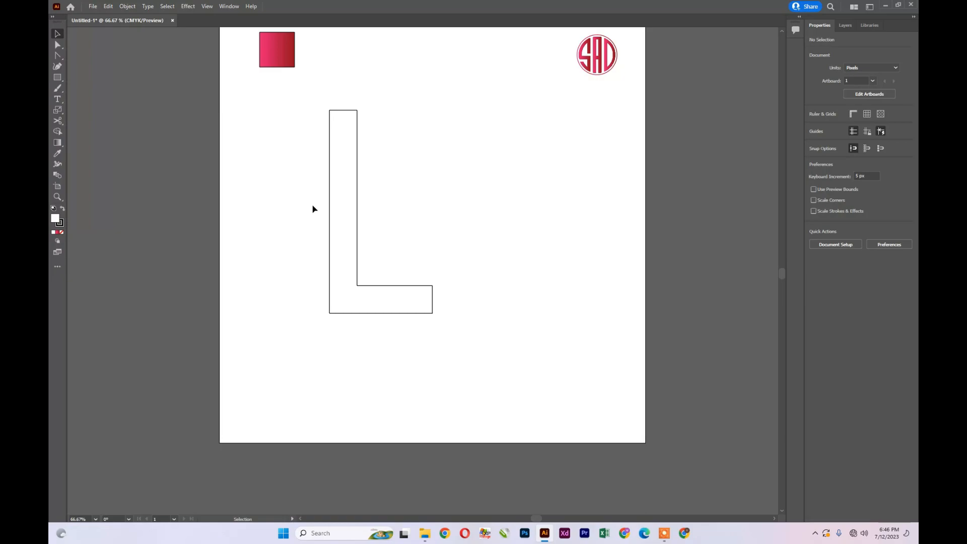
Draw a Pen tool curve from the L stem's right edge to its left edge, looping outside and back to the left edge.
drag(307, 127, 427, 350)
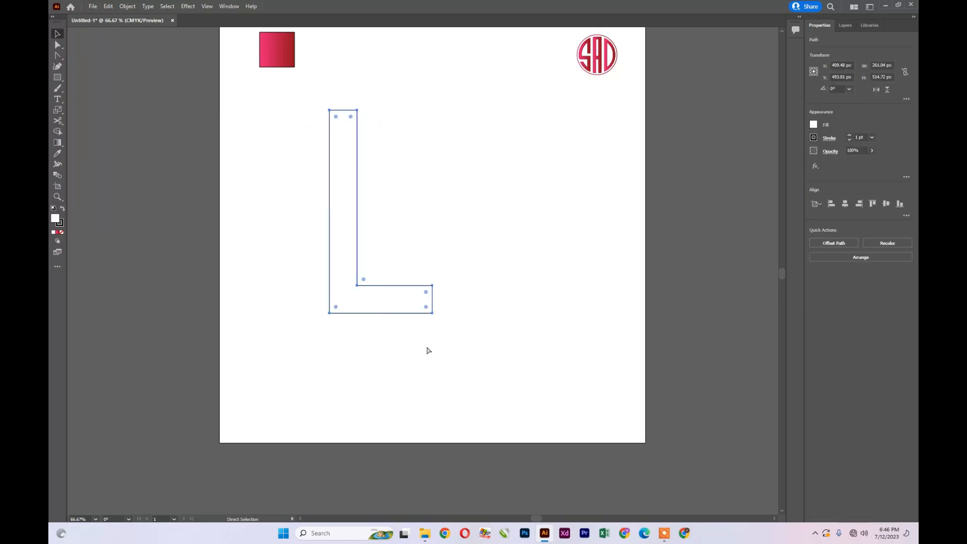
key(ctrl+plus)
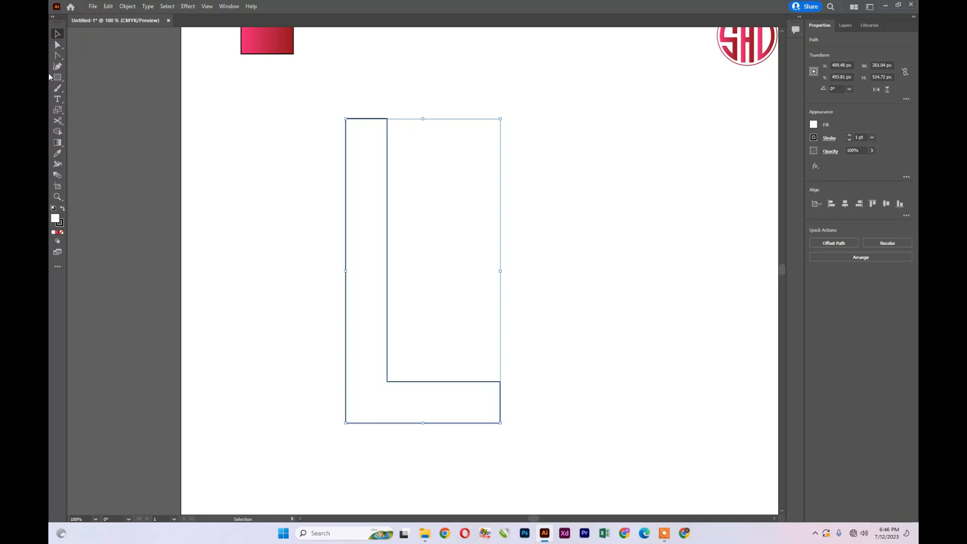
click(58, 68)
click(58, 55)
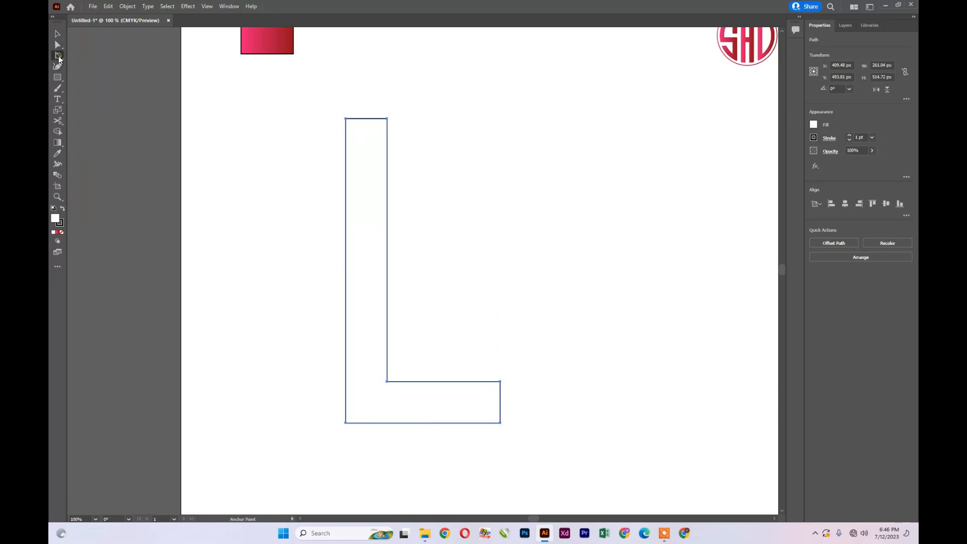
click(57, 35)
click(236, 103)
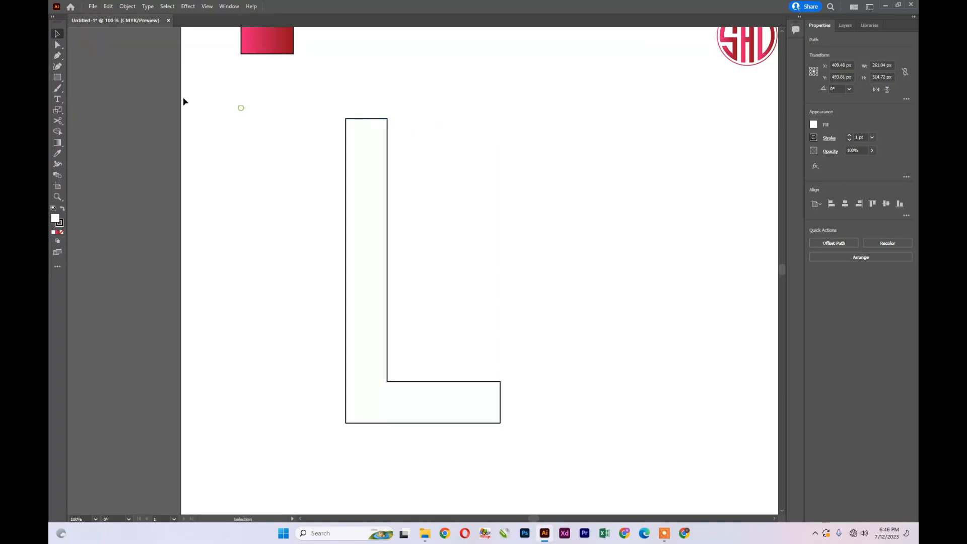
click(57, 56)
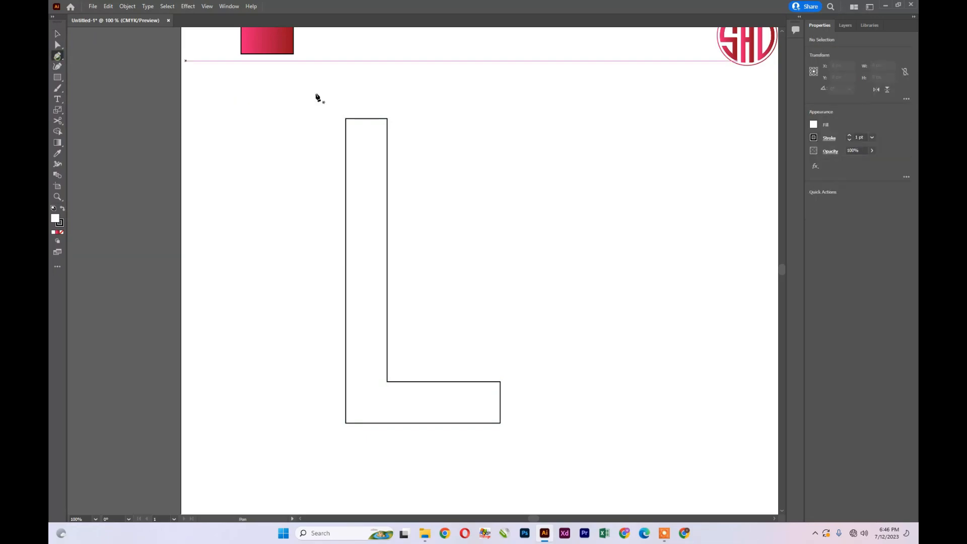
click(387, 240)
drag(346, 186, 308, 171)
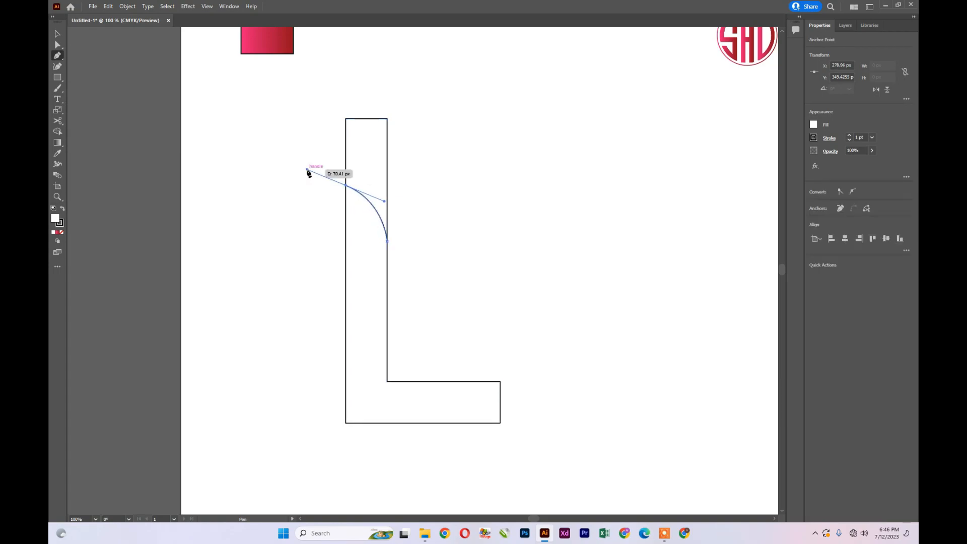
click(346, 163)
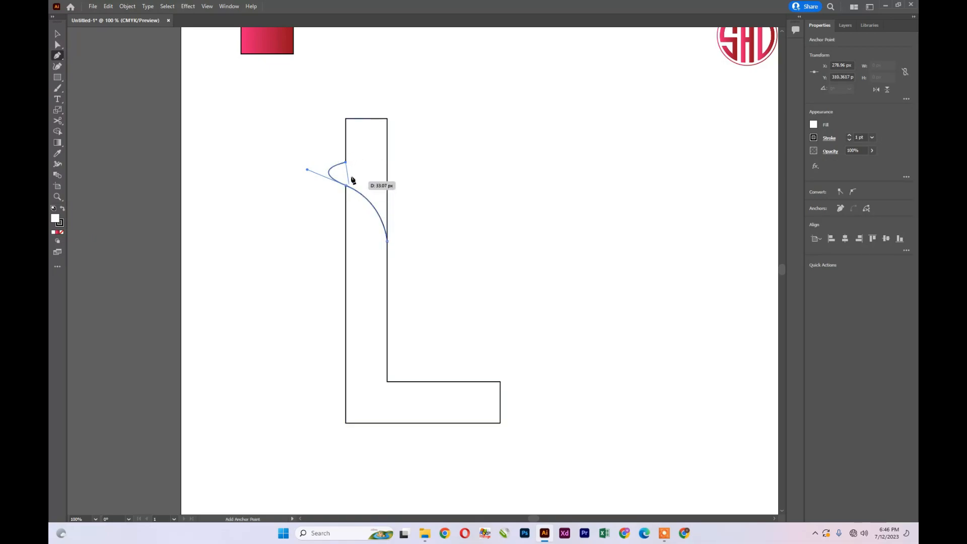
Remove the fill from the curved path and end the path.
drag(352, 169, 48, 255)
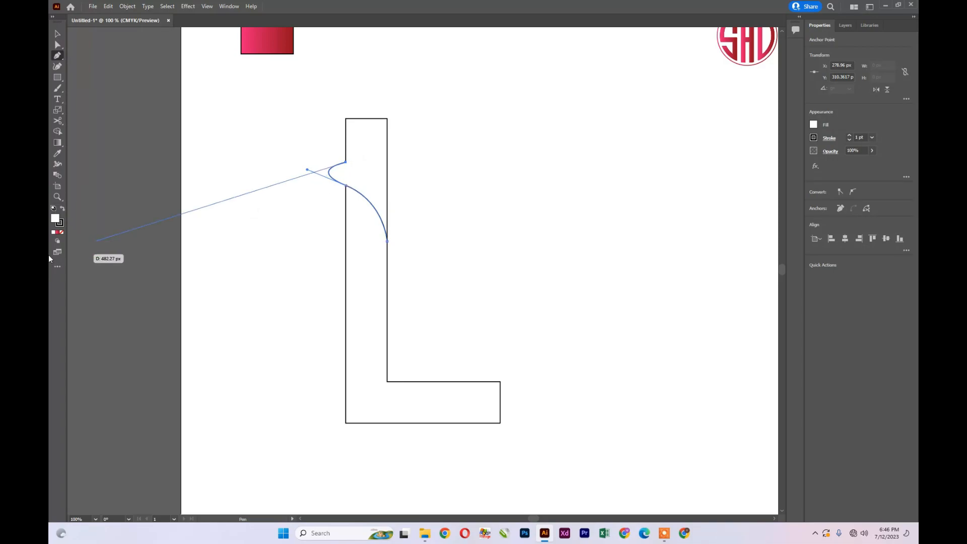
click(62, 232)
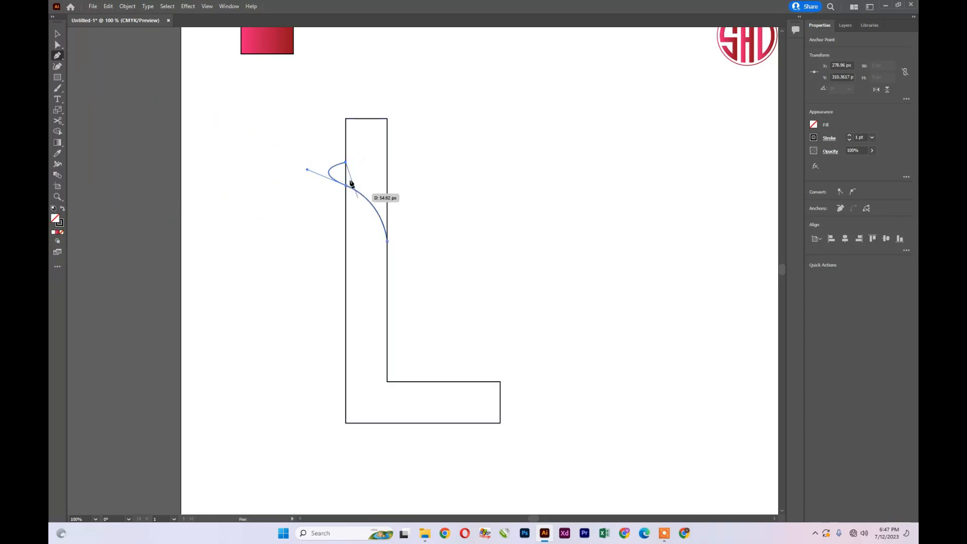
key(Escape)
click(57, 34)
click(243, 169)
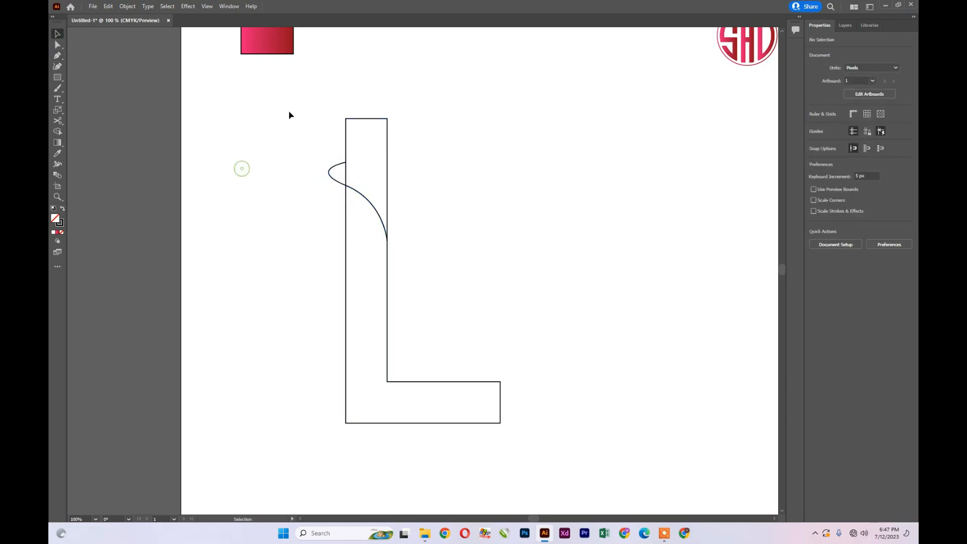
click(214, 156)
Draw a second Pen curve from the stem's left edge up to the first curve's outer loop, and end the path.
click(57, 55)
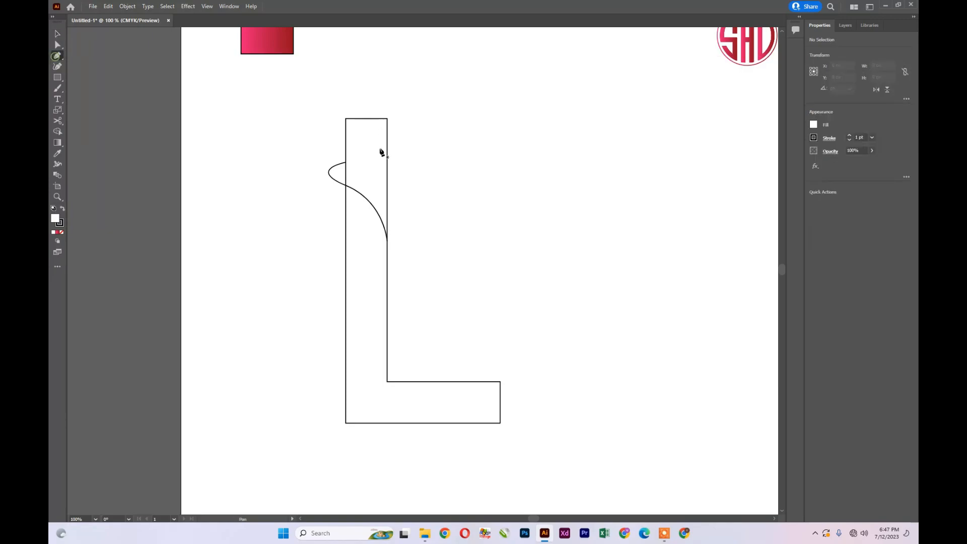
drag(345, 220, 315, 160)
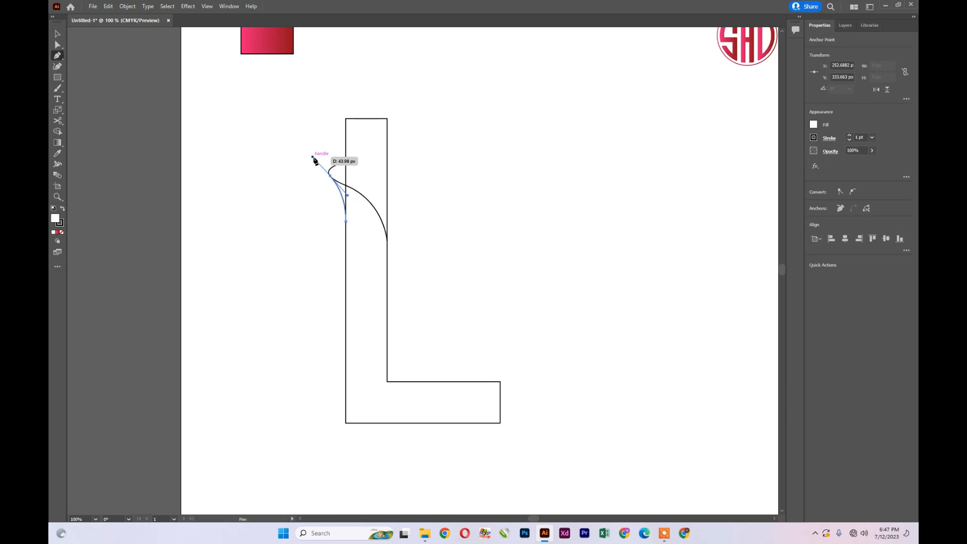
scroll(314, 160, up, 6)
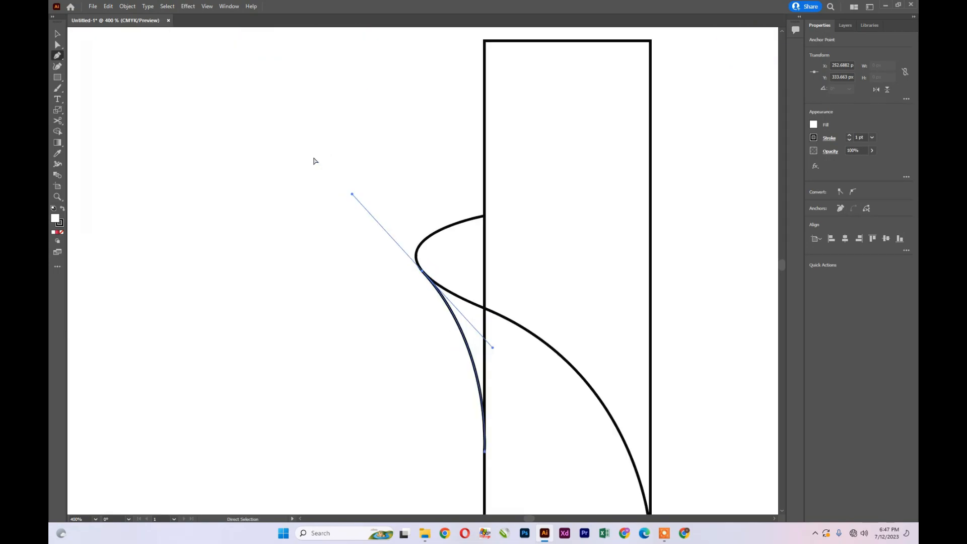
scroll(373, 242, down, 5)
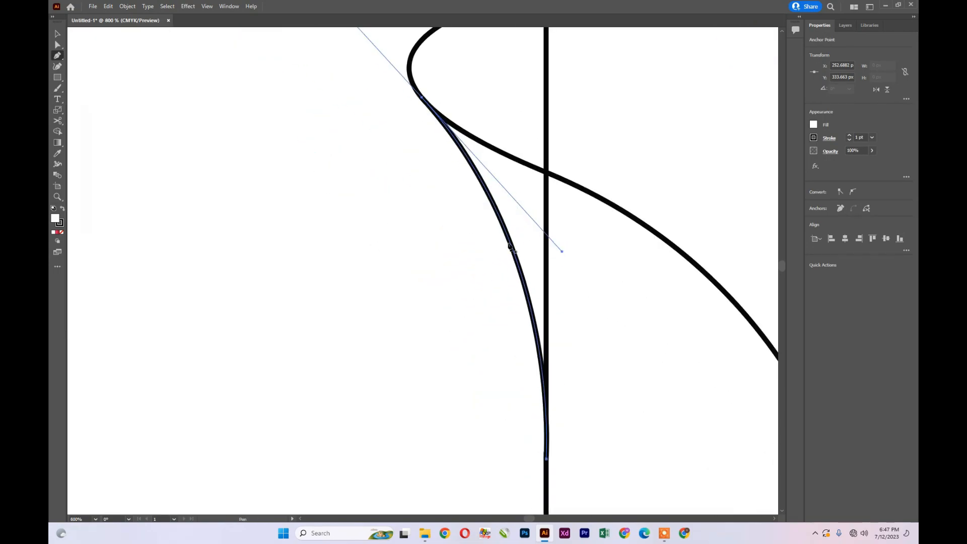
scroll(558, 403, down, 3)
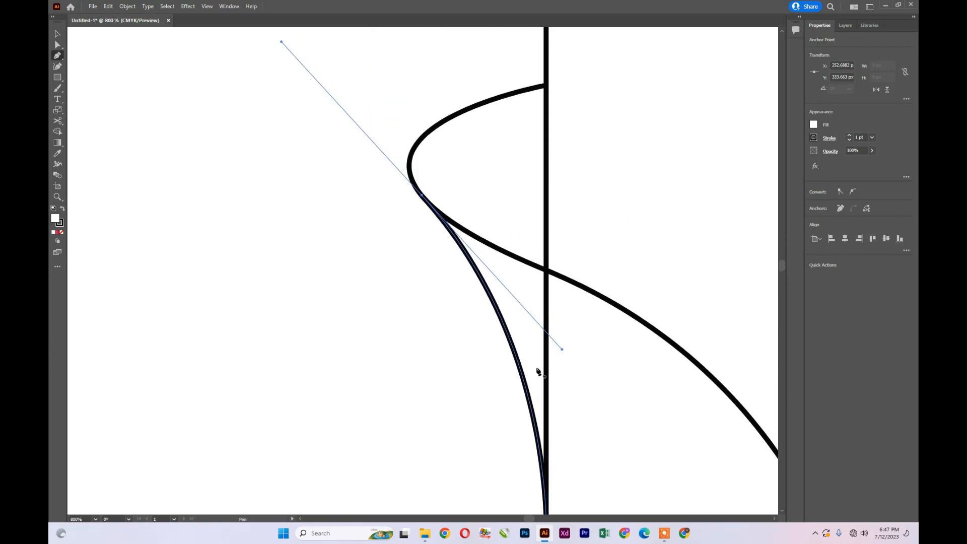
key(v)
click(130, 92)
scroll(513, 280, down, 6)
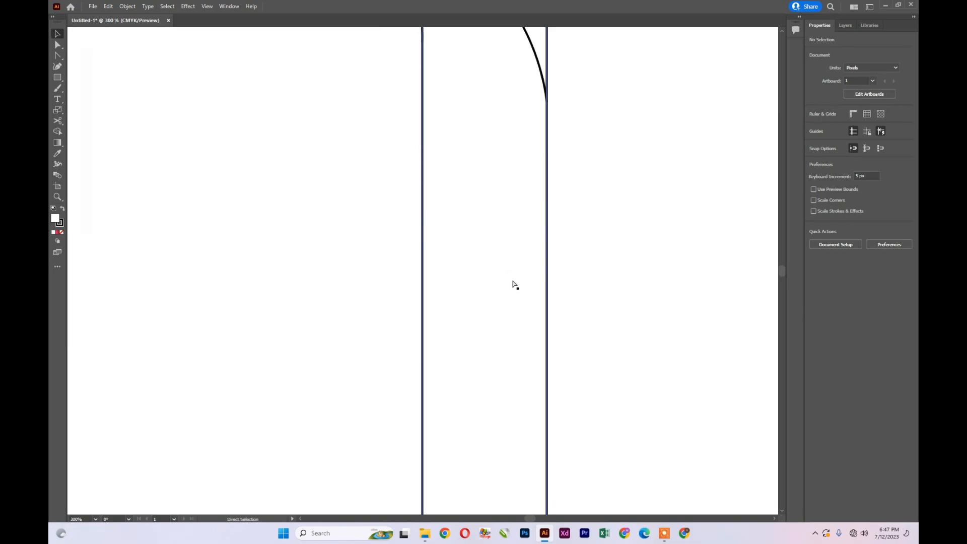
Draw an unfilled Pen curve from the L foot's lower edge to its upper edge, arching above and back down to that edge.
scroll(514, 285, down, 2)
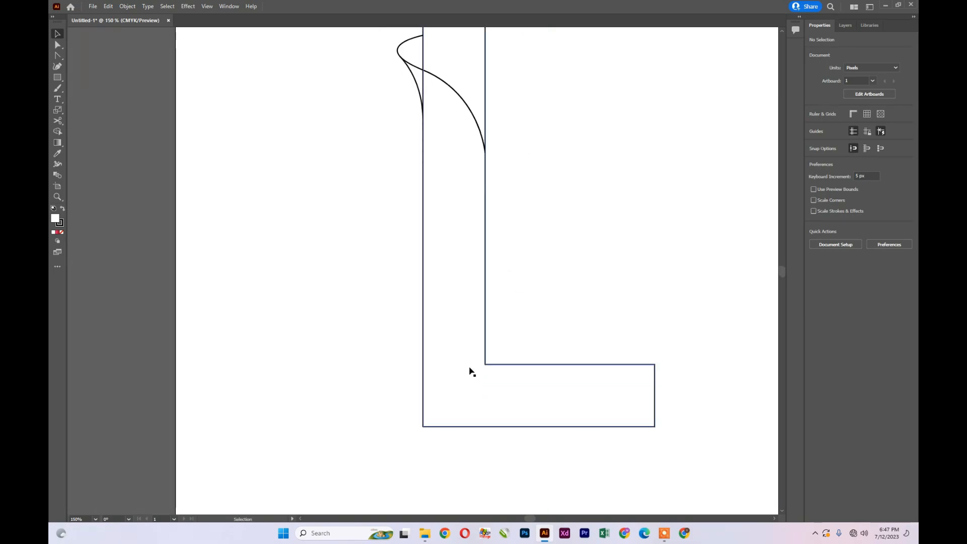
click(58, 55)
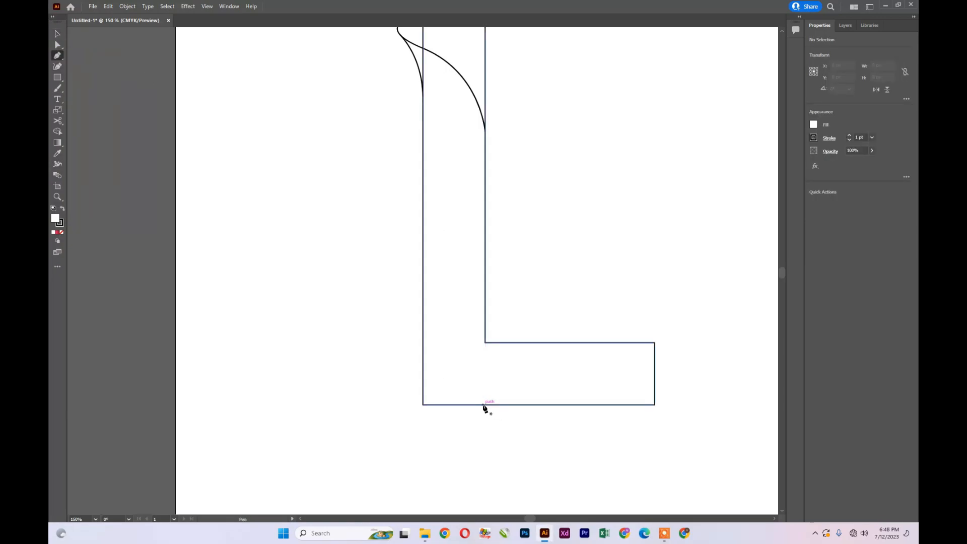
click(515, 404)
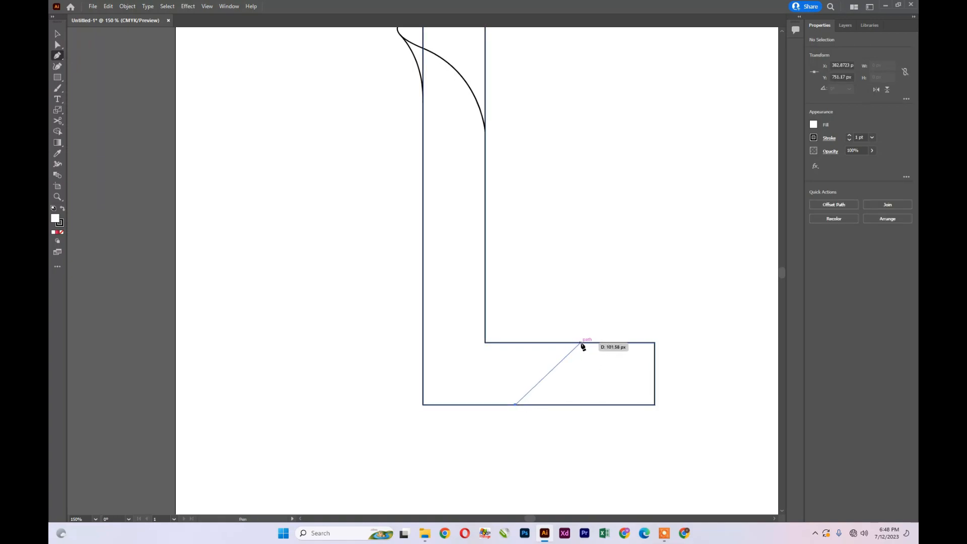
drag(582, 343, 597, 301)
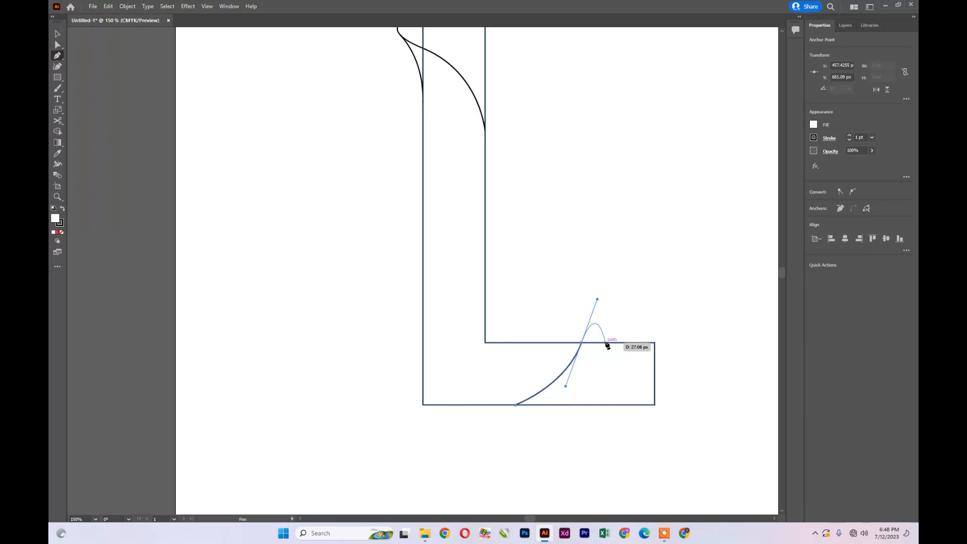
click(606, 344)
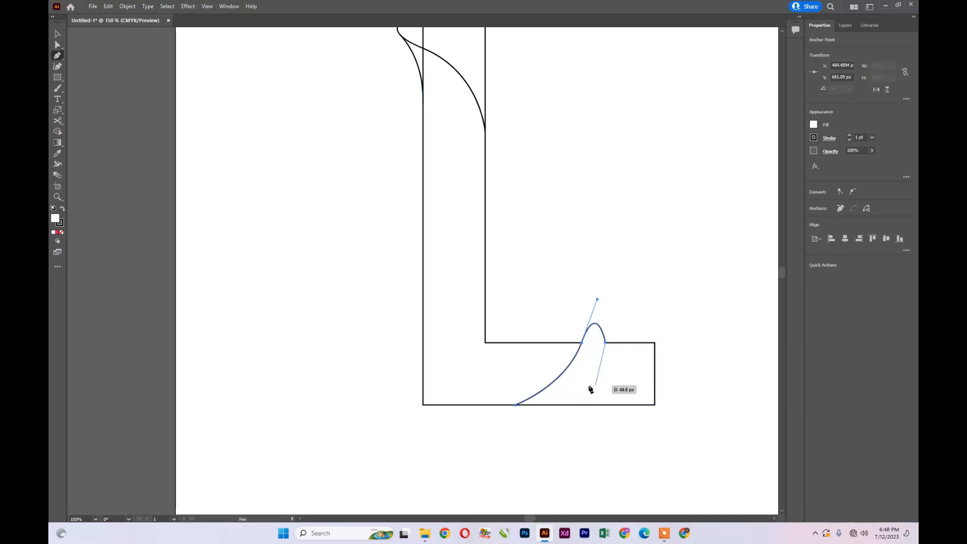
click(61, 232)
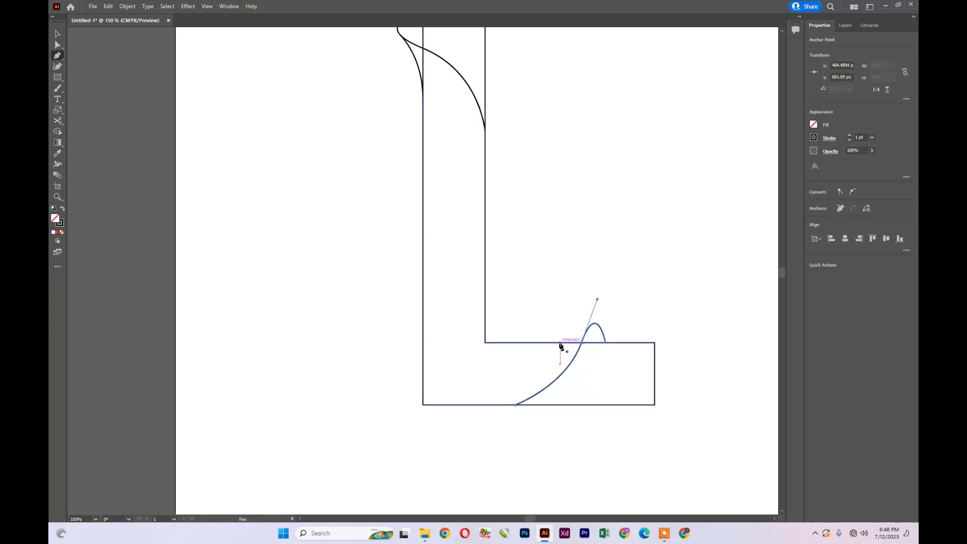
click(57, 34)
click(258, 174)
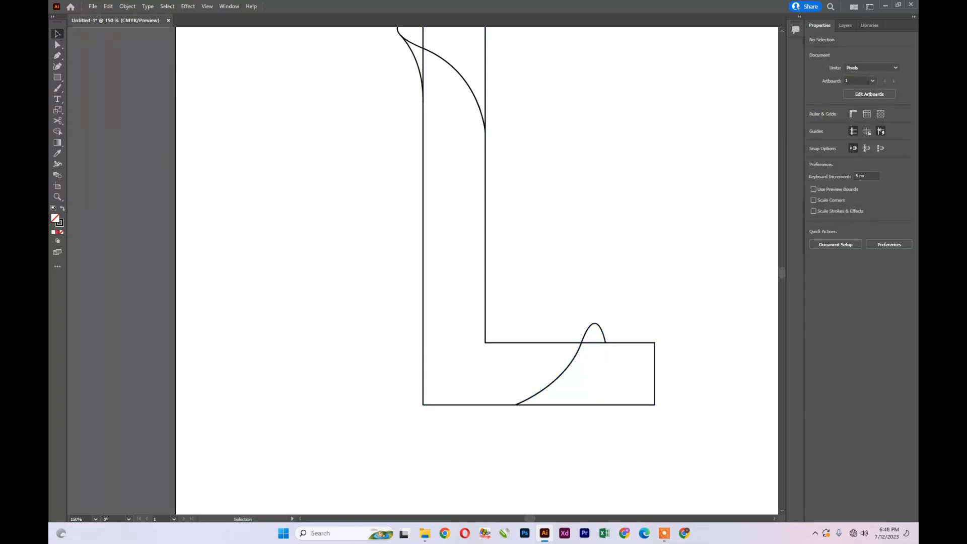
Draw a second Pen curve from the foot's upper edge to the top of the small arch.
click(58, 55)
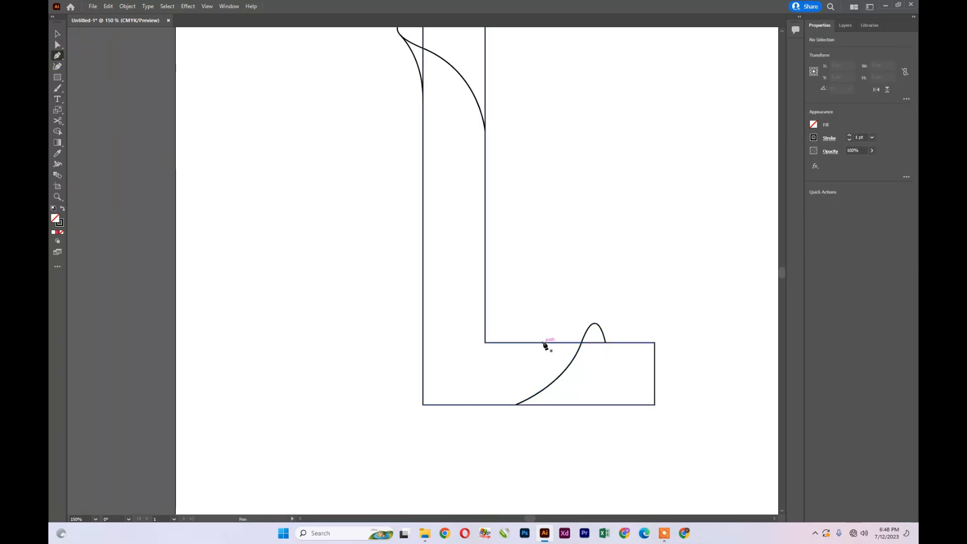
drag(544, 343, 607, 311)
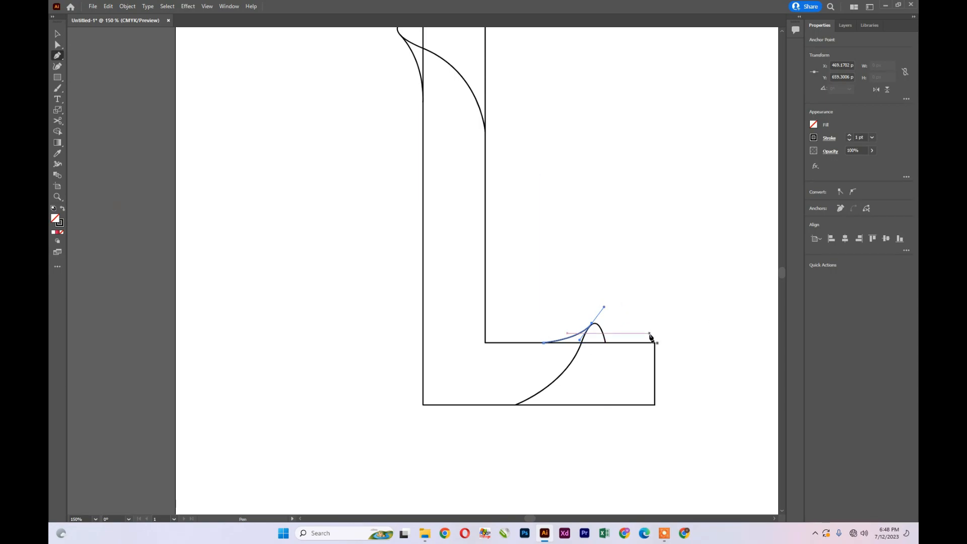
Adjust the second foot curve's end anchor and direction handle so it blends smoothly into the arch, and deselect it.
key(ctrl+plus)
key(ctrl+plus)
key(ctrl+plus)
key(ctrl+plus)
key(ctrl+plus)
key(ctrl+plus)
key(ctrl+plus)
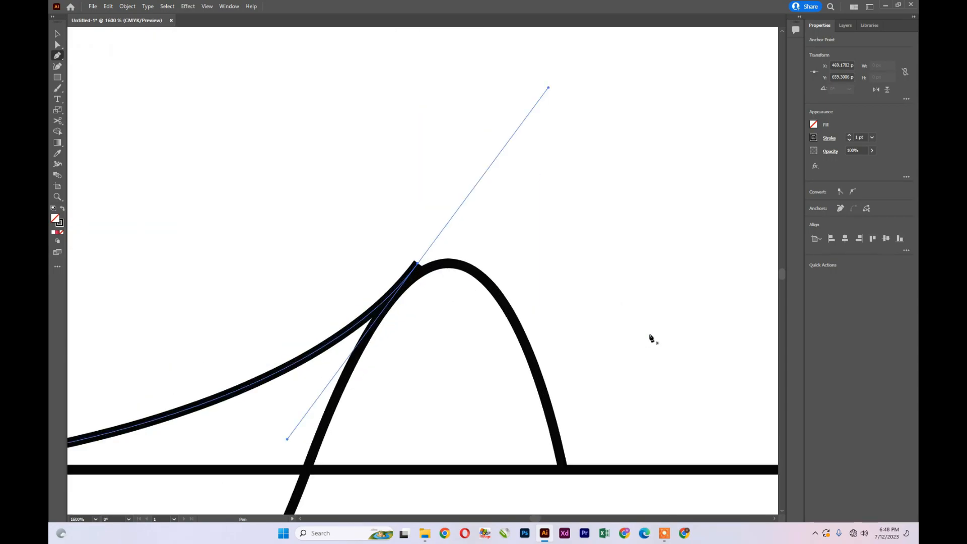
click(57, 45)
drag(416, 264, 418, 275)
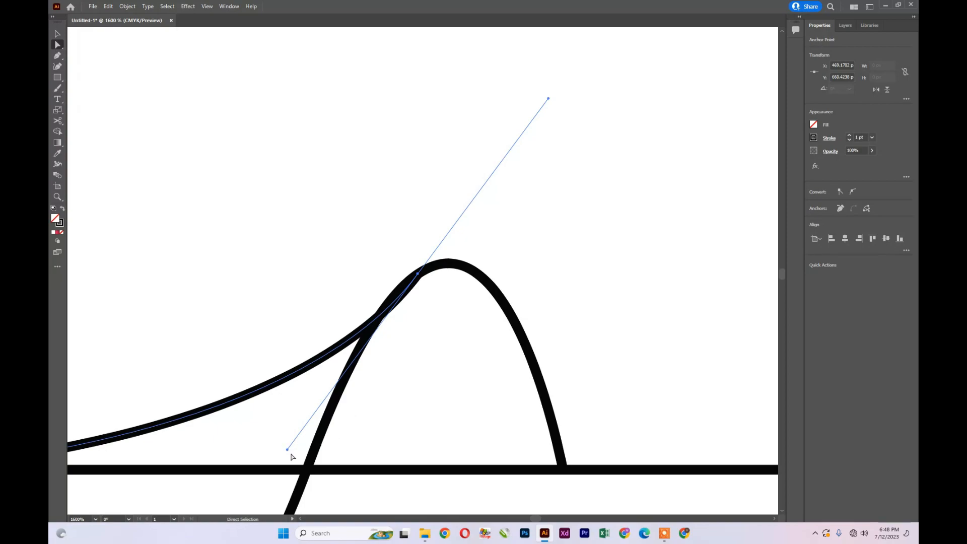
drag(287, 449, 257, 427)
drag(422, 274, 424, 270)
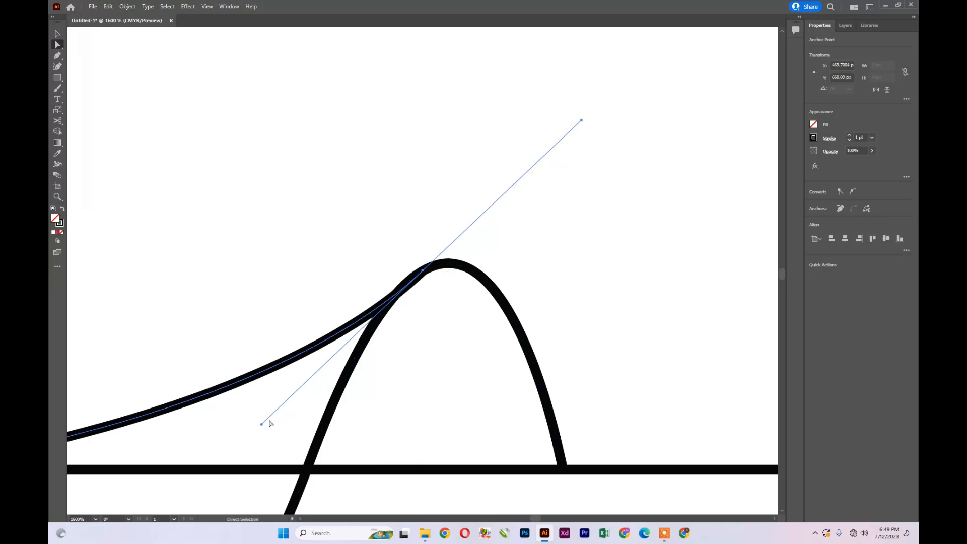
drag(261, 425, 239, 414)
click(674, 266)
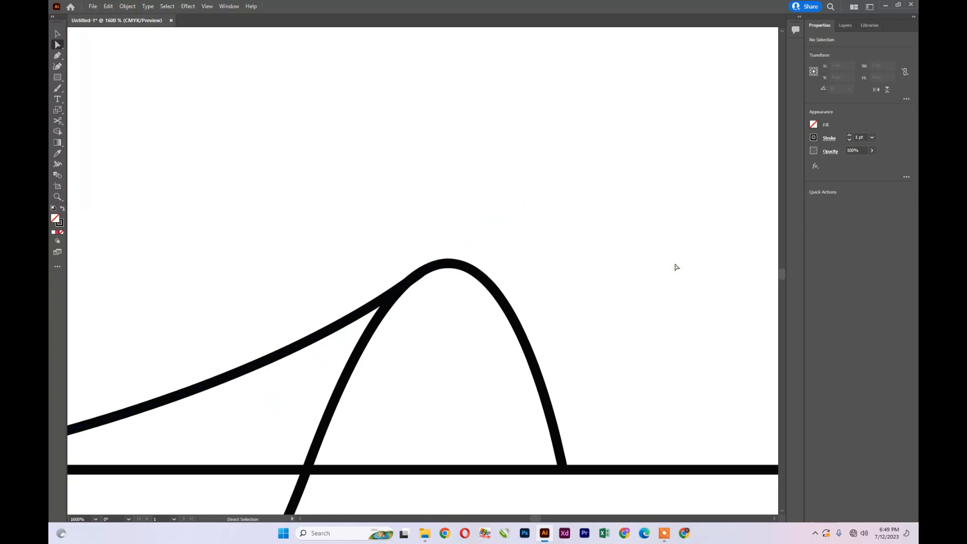
Select the whole L with its curves and use Shape Builder to merge the curved slivers on the stem and foot into the body.
key(ctrl+minus)
key(ctrl+minus)
key(ctrl+minus)
key(ctrl+minus)
key(ctrl+minus)
key(ctrl+minus)
key(ctrl+minus)
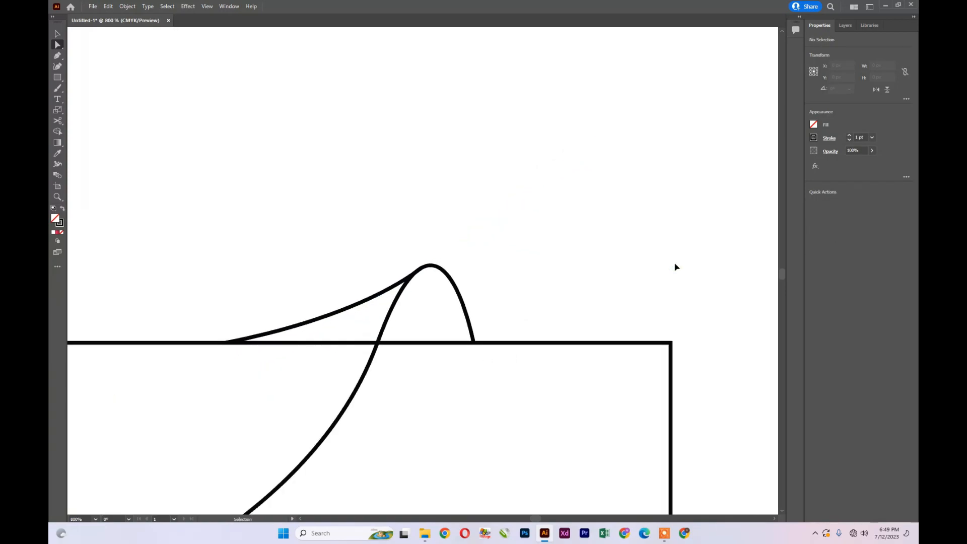
scroll(633, 287, up, 5)
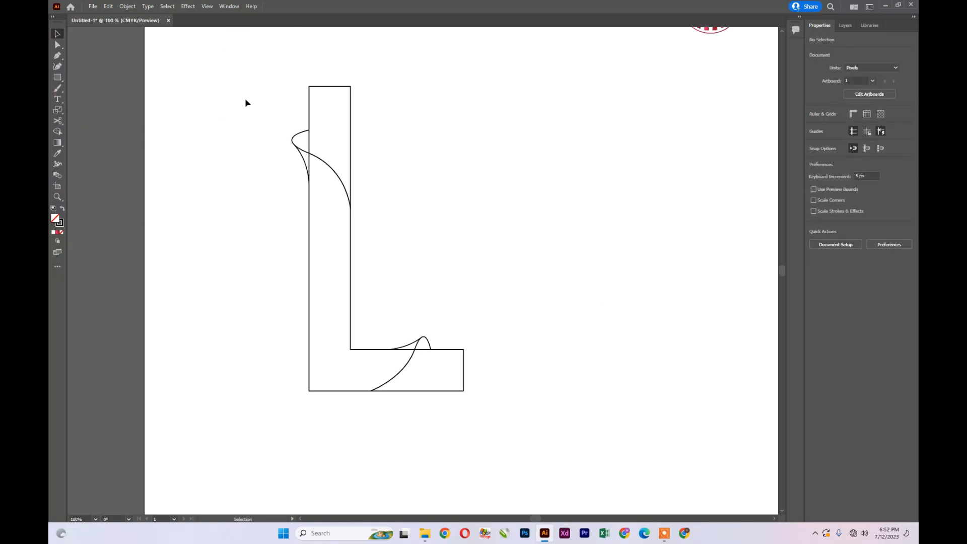
drag(242, 75, 501, 433)
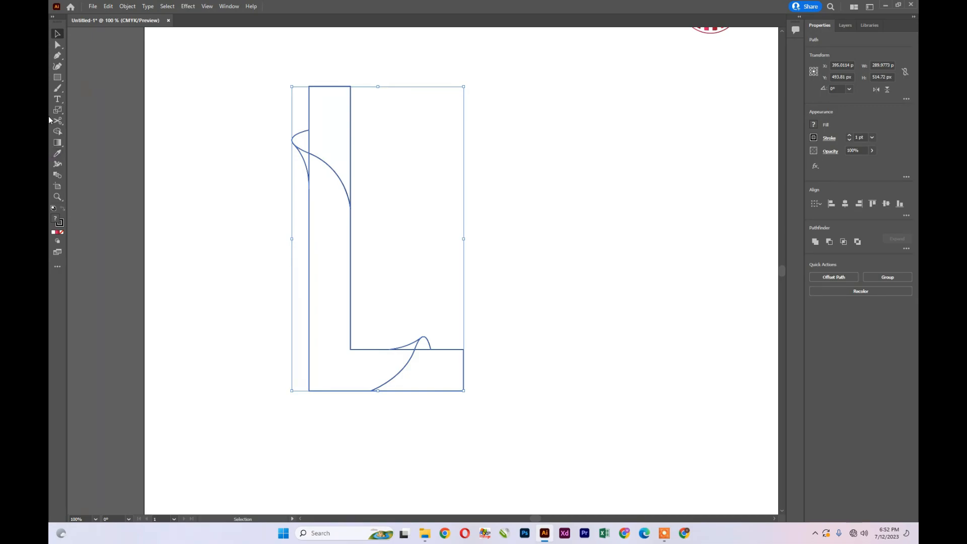
click(58, 132)
drag(333, 234, 308, 164)
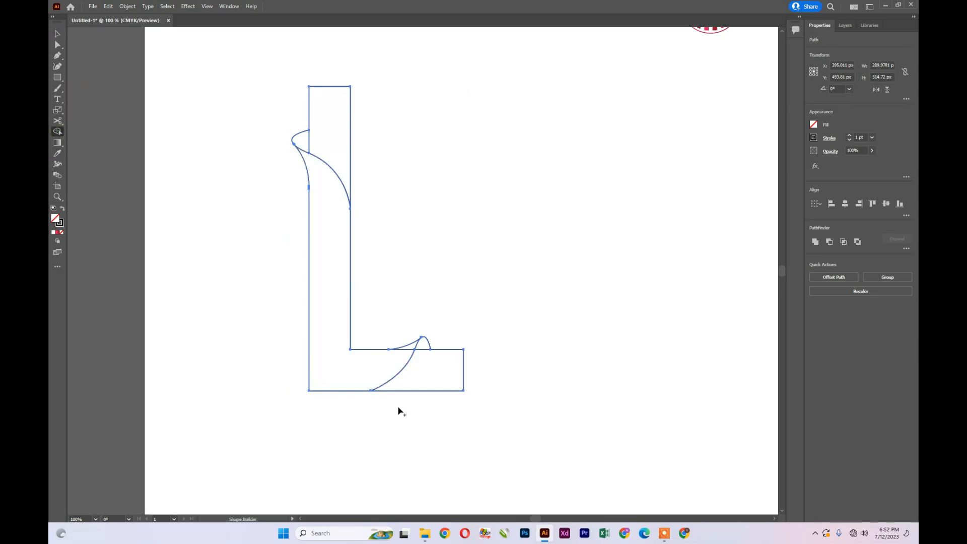
drag(408, 352, 416, 342)
key(Return)
click(306, 144)
Duplicate the pink-to-dark-red gradient square beside the original.
click(58, 36)
click(57, 78)
scroll(302, 120, up, 6)
scroll(323, 123, up, 2)
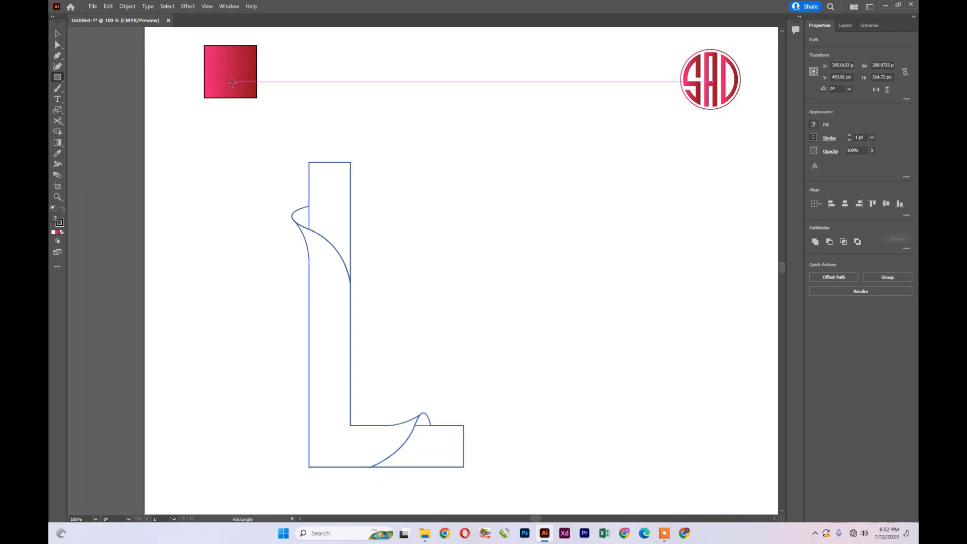
click(58, 33)
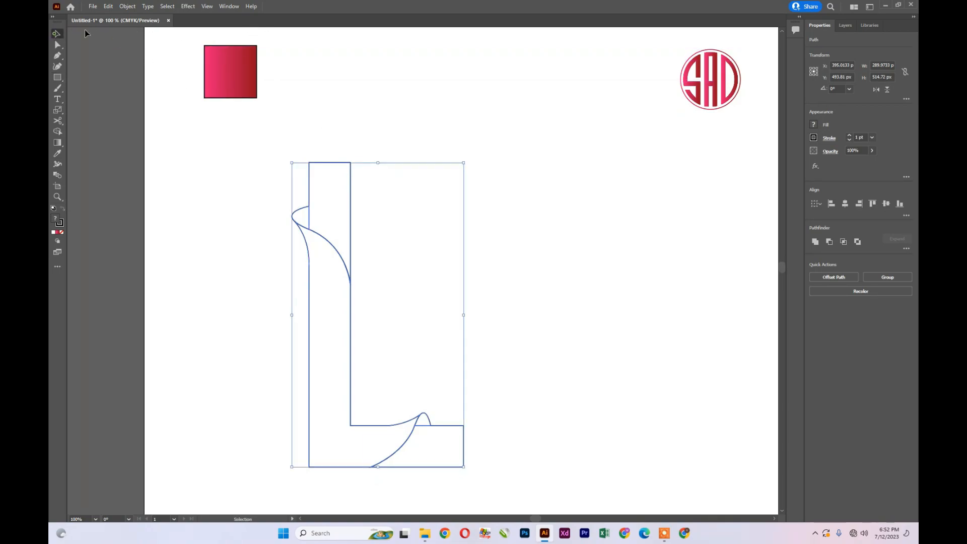
click(233, 76)
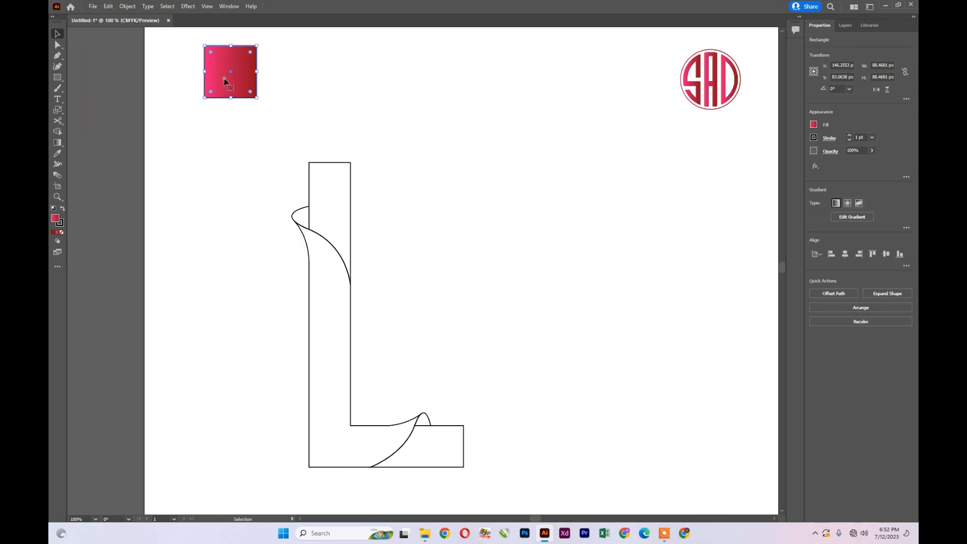
drag(224, 82, 297, 82)
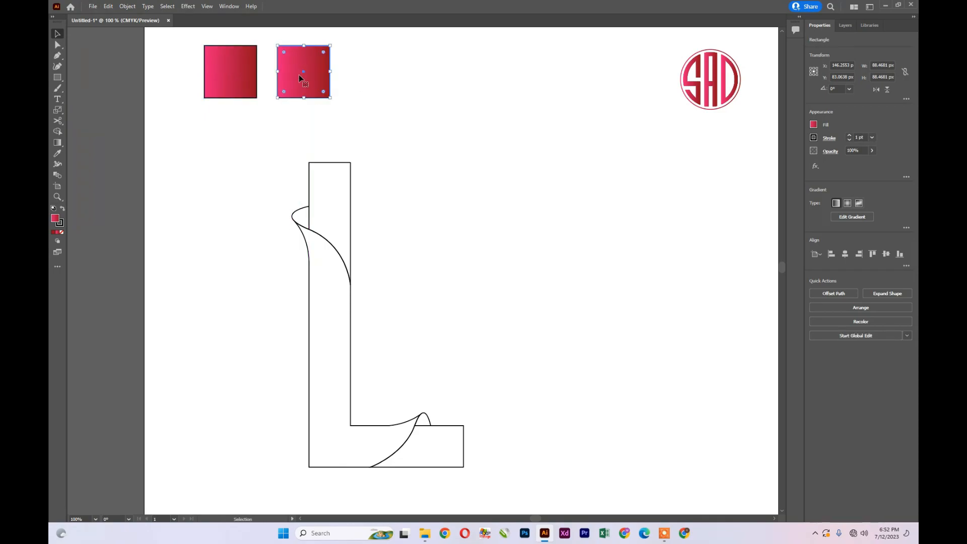
click(376, 223)
Set the duplicated square's gradient start color to the orange-red swatch C=0 M=90 Y=85 K=0.
click(307, 90)
click(58, 143)
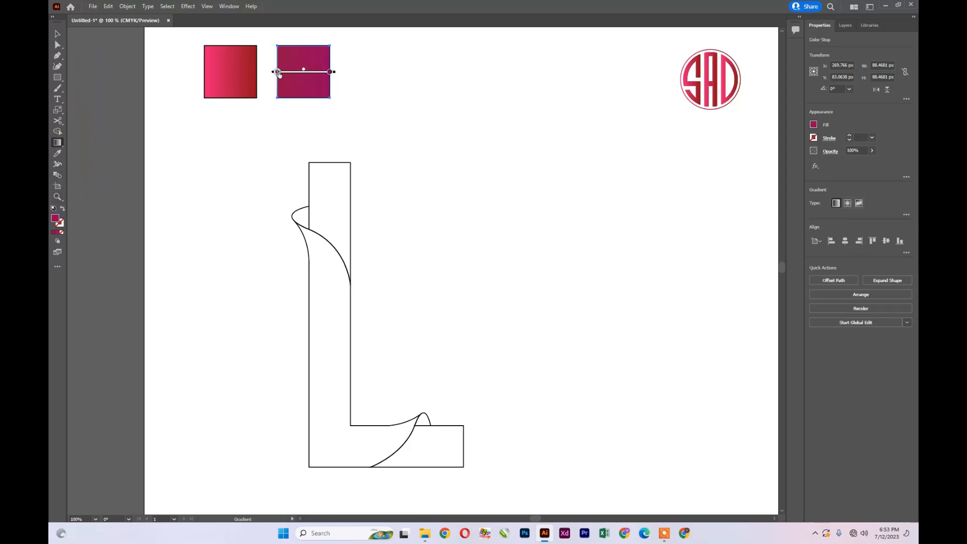
double_click(278, 72)
click(161, 119)
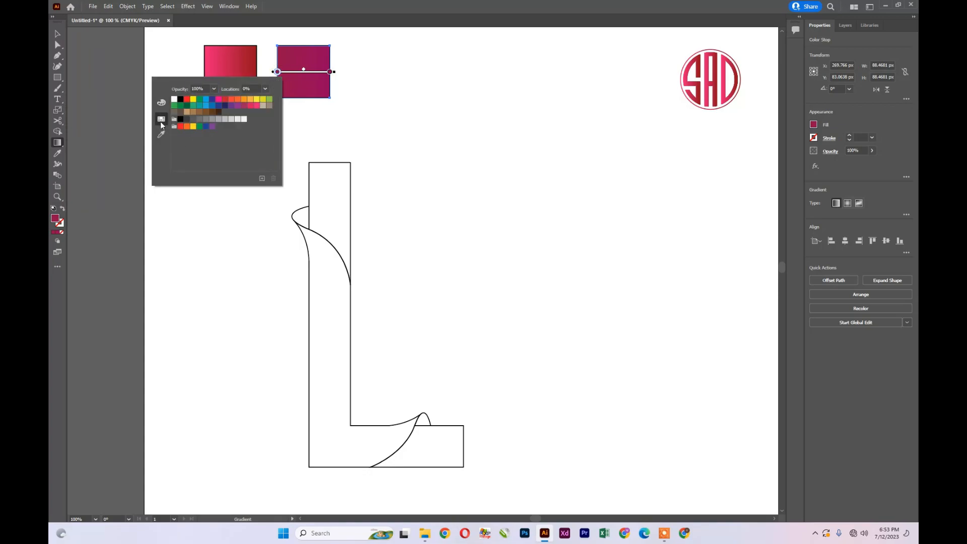
click(250, 106)
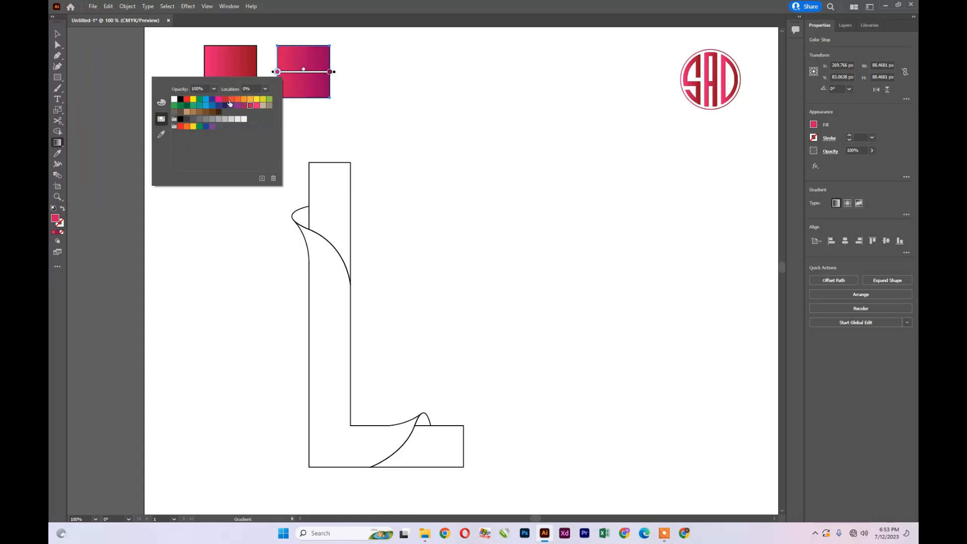
click(231, 100)
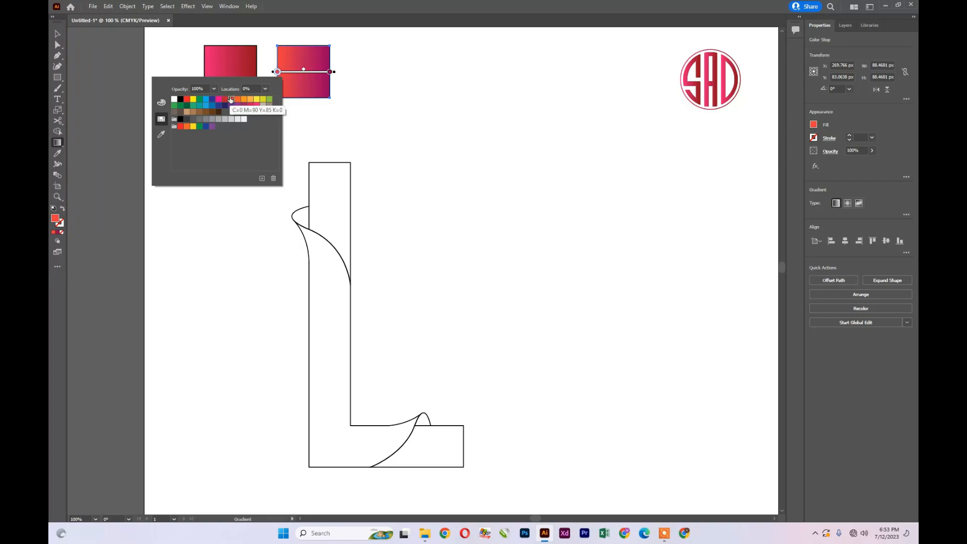
Set the end color of the duplicated square's gradient to a purple swatch and leave gradient editing.
click(330, 72)
double_click(330, 72)
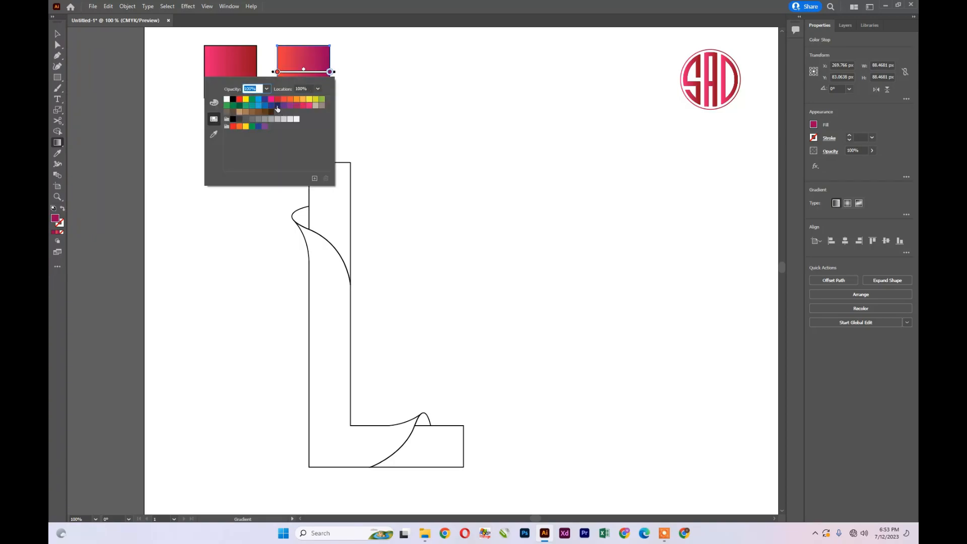
click(289, 105)
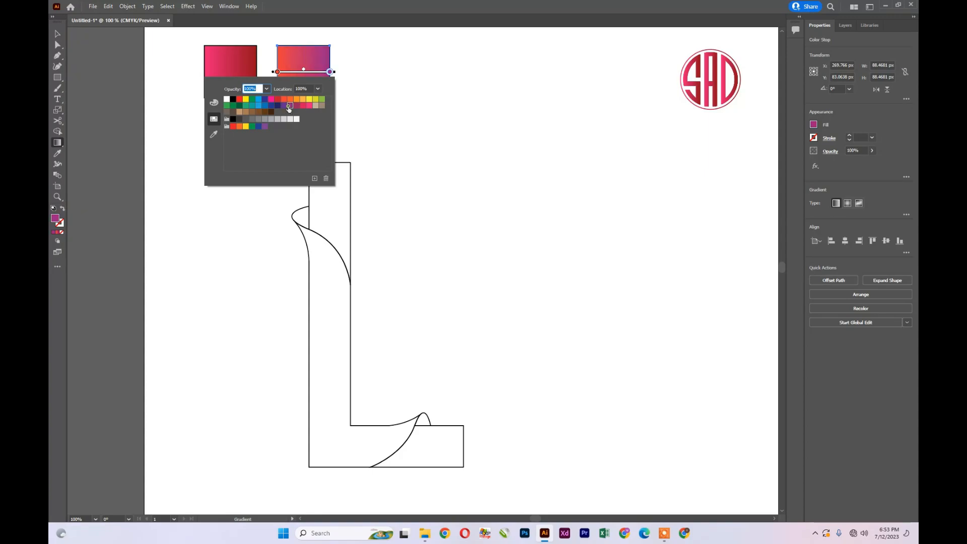
click(283, 106)
click(178, 178)
click(57, 33)
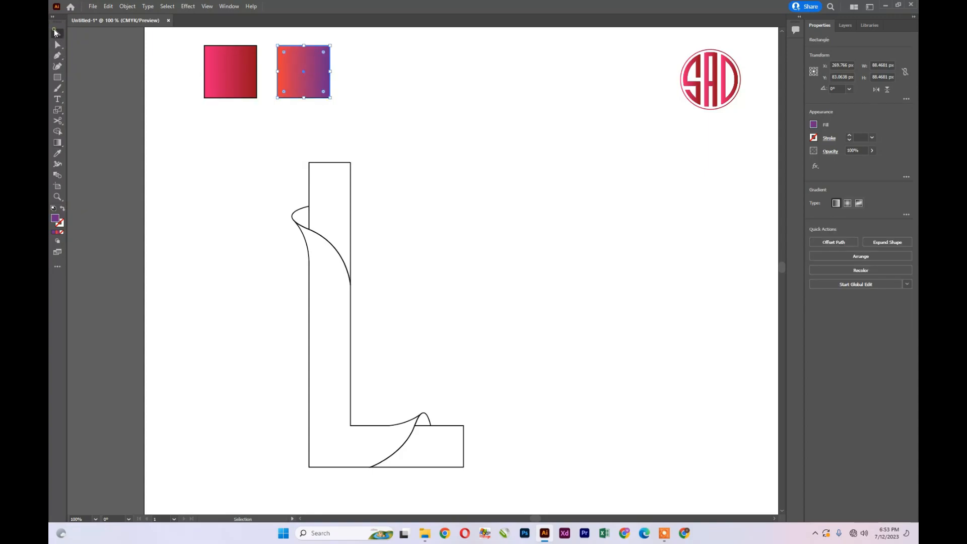
Fill the main L body with the pink-to-dark-red gradient sampled from the first square.
click(304, 237)
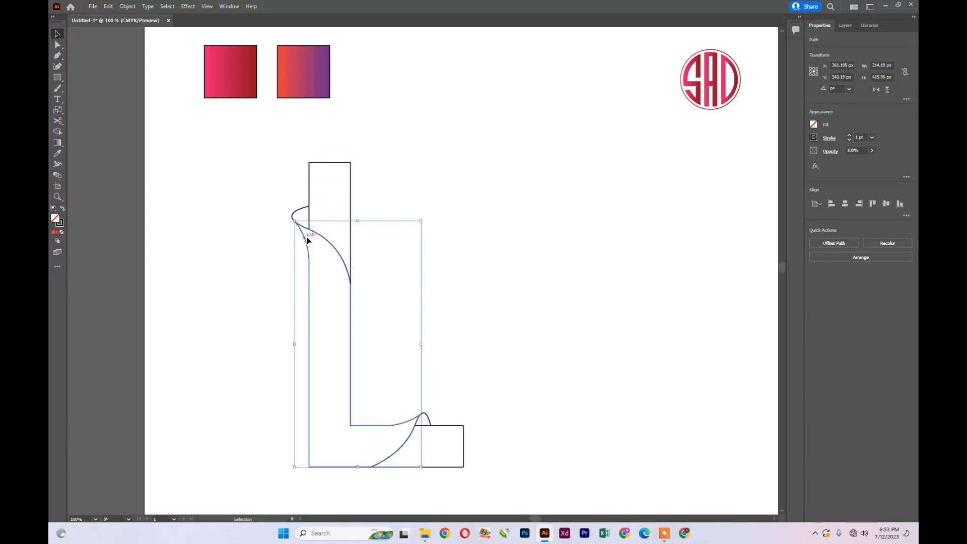
click(57, 153)
click(225, 67)
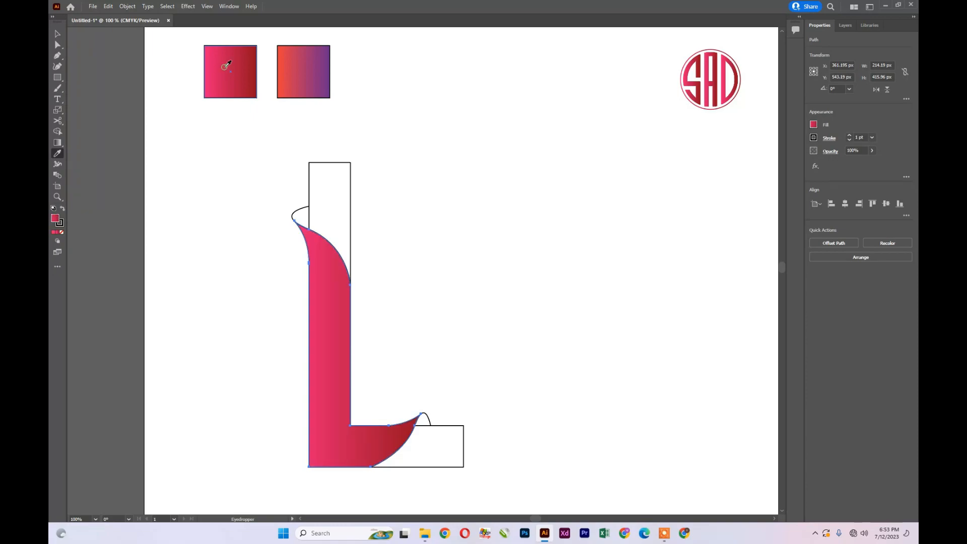
click(59, 33)
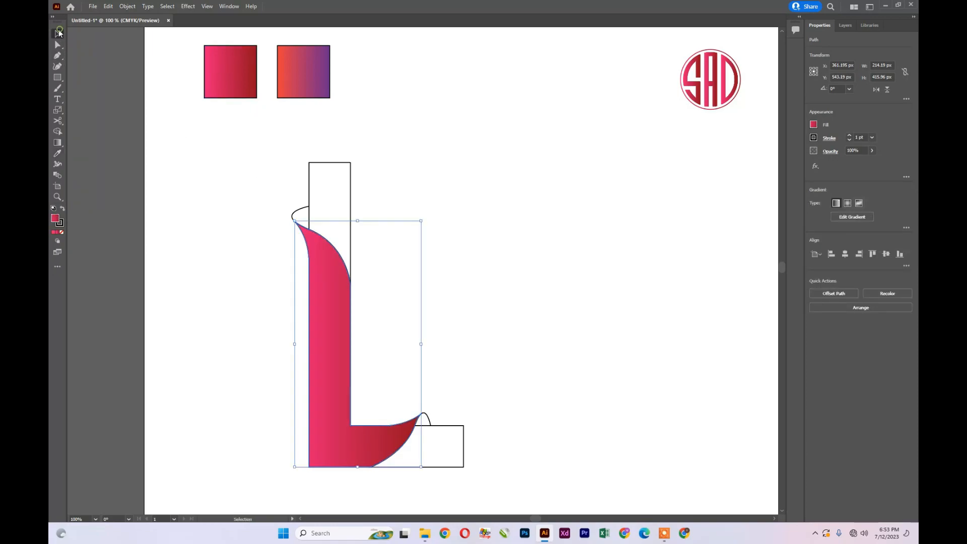
Fill both small fold pieces on the stem and foot with the orange-to-purple gradient sampled from the second square.
click(294, 213)
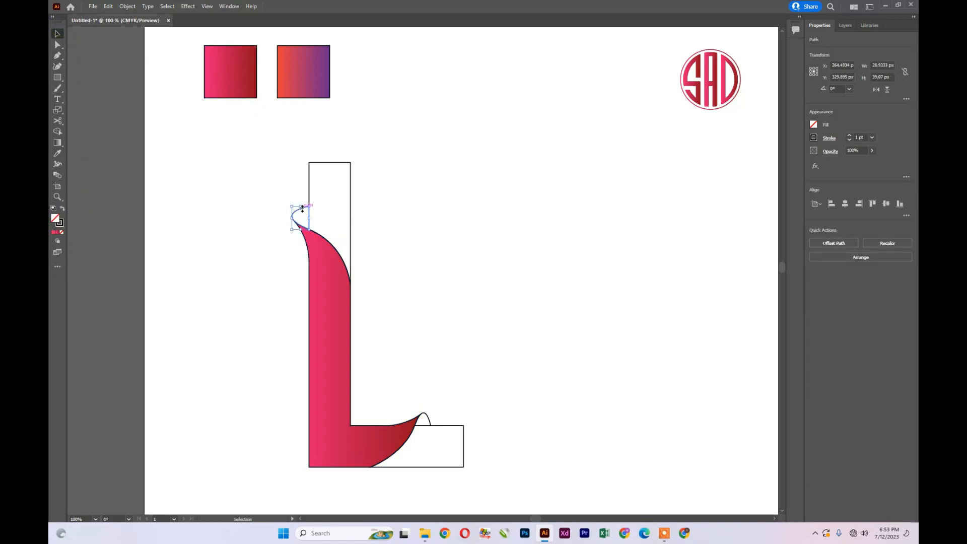
shift+click(426, 417)
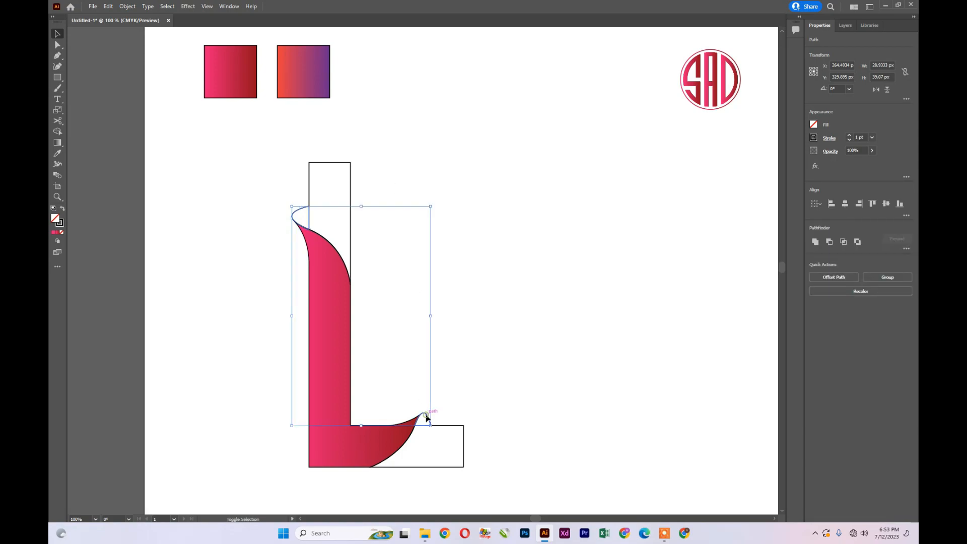
click(57, 154)
click(317, 66)
click(58, 33)
click(174, 123)
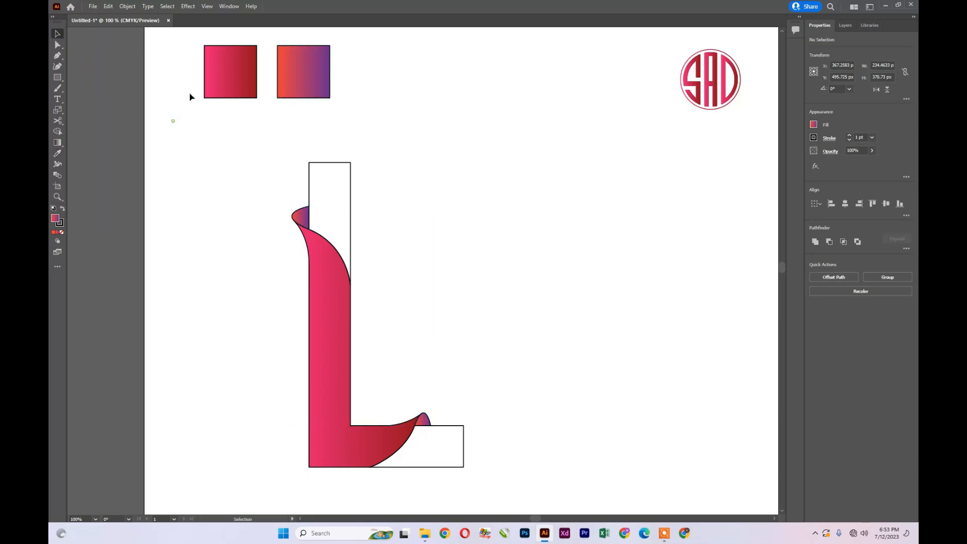
Fill both unfilled end pieces of the L with solid orange-red C=0 M=90 Y=85 K=0.
click(324, 163)
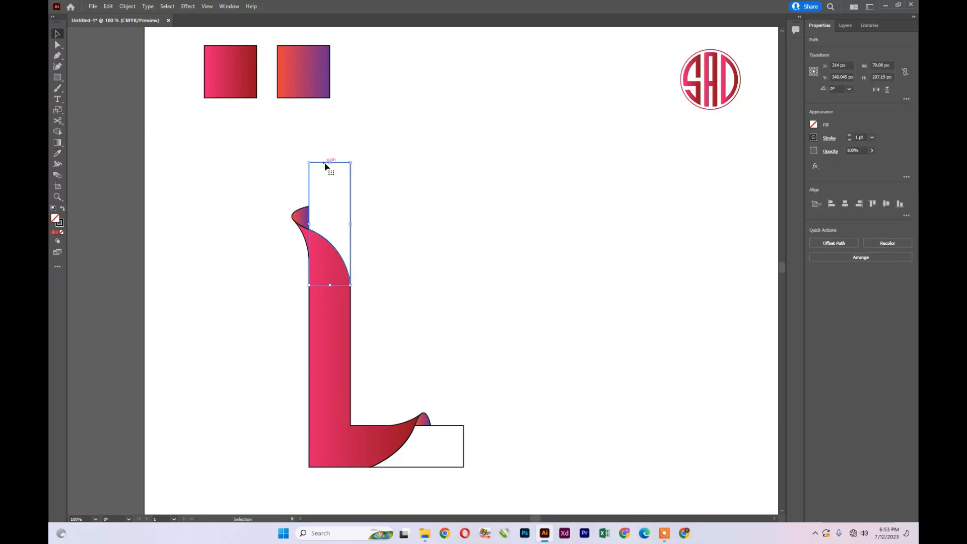
shift+click(463, 442)
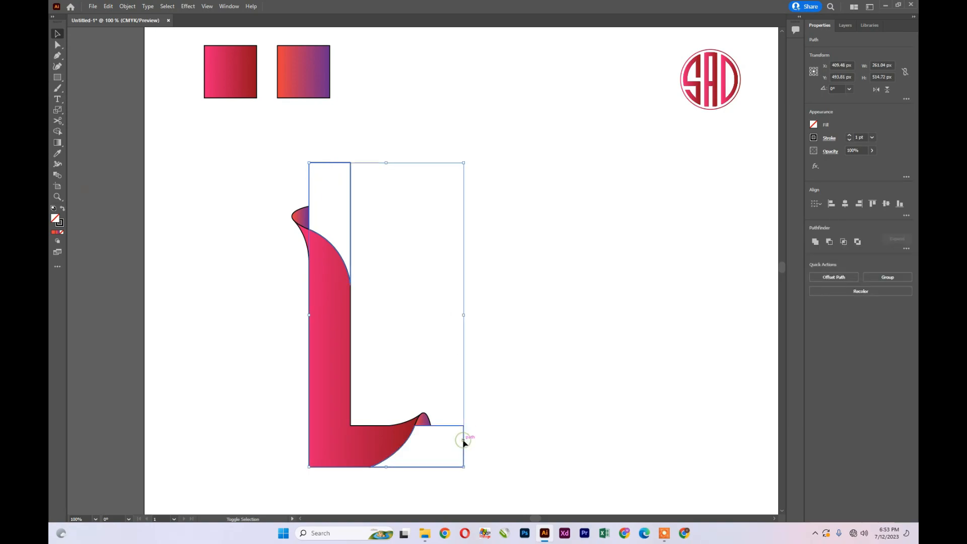
click(53, 233)
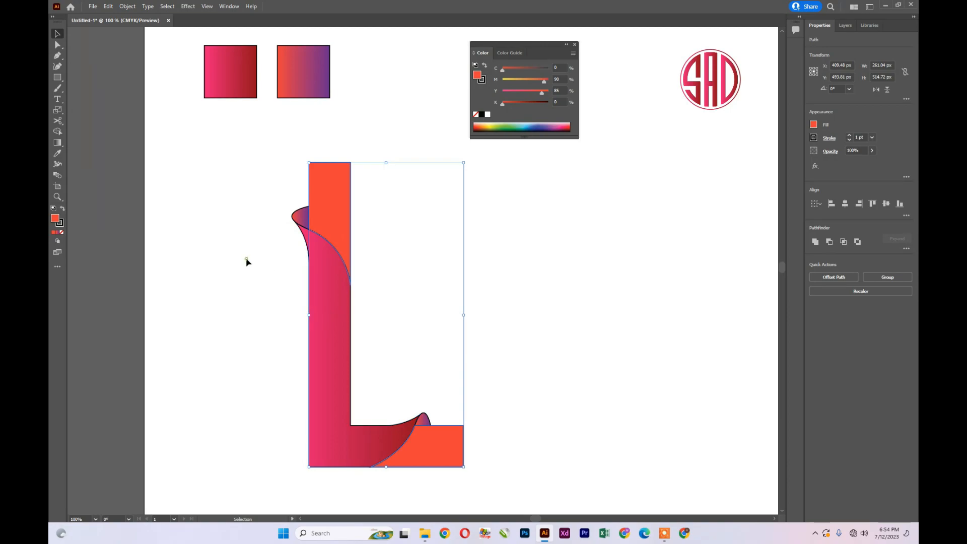
click(210, 240)
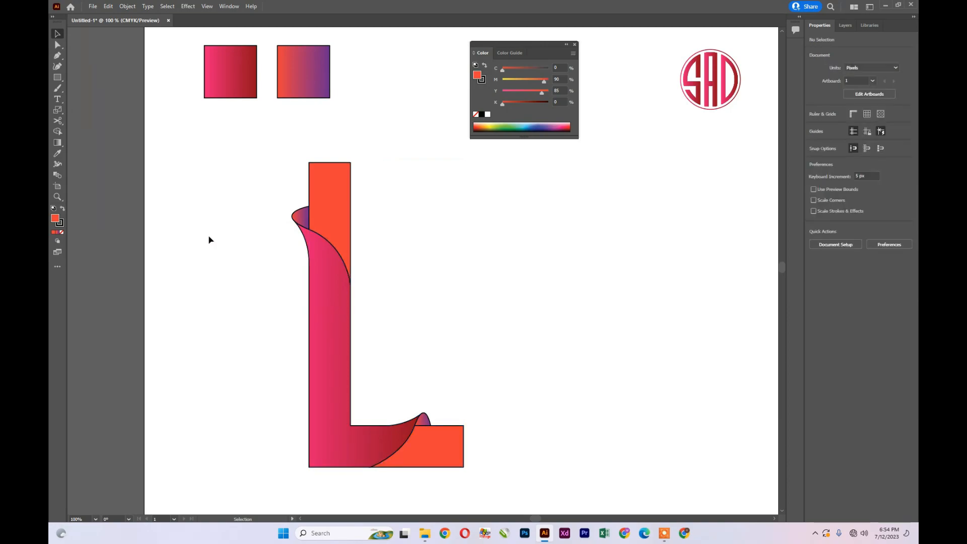
Round the two top corners of the stem's end piece fully into a semicircular cap.
click(336, 179)
click(57, 45)
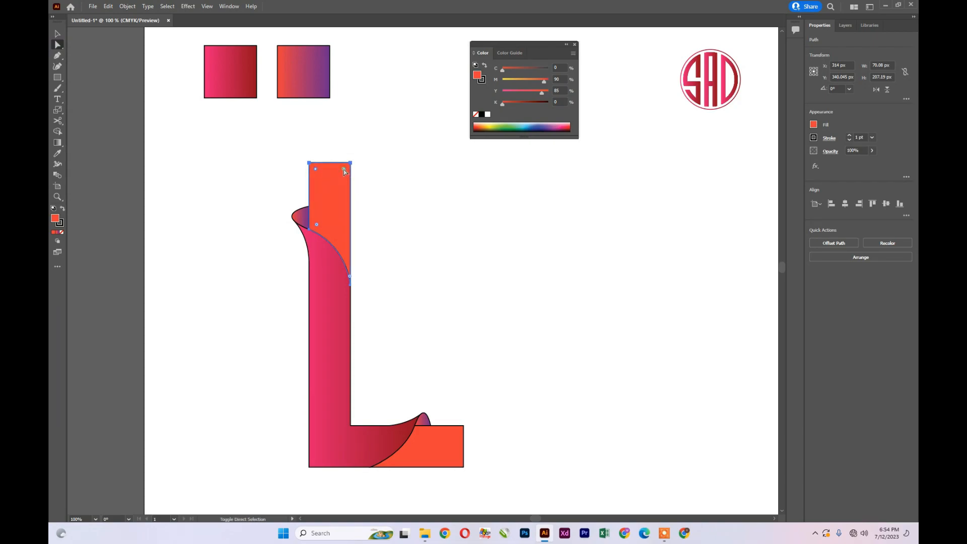
drag(344, 172, 338, 206)
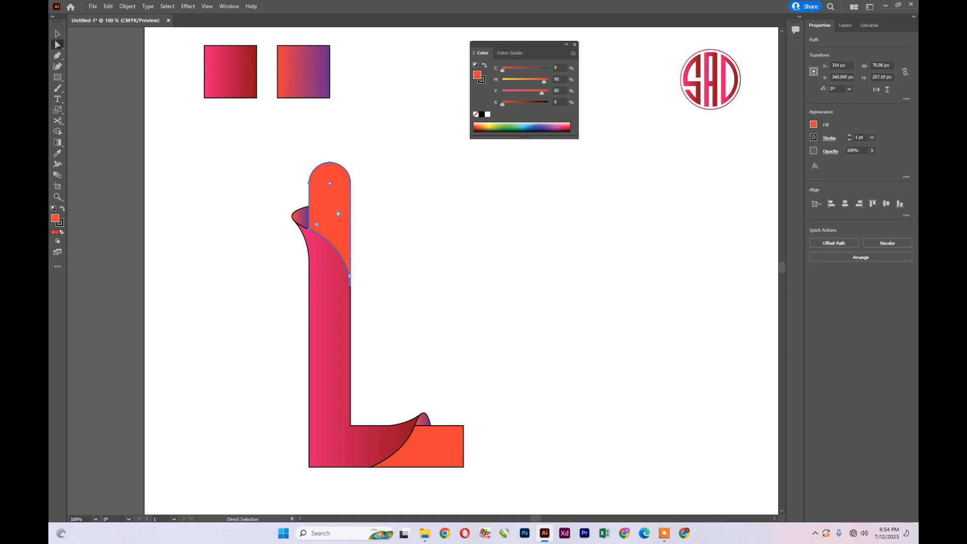
Round the outer corners of the foot's end piece, giving the lower corner the larger radius.
click(428, 466)
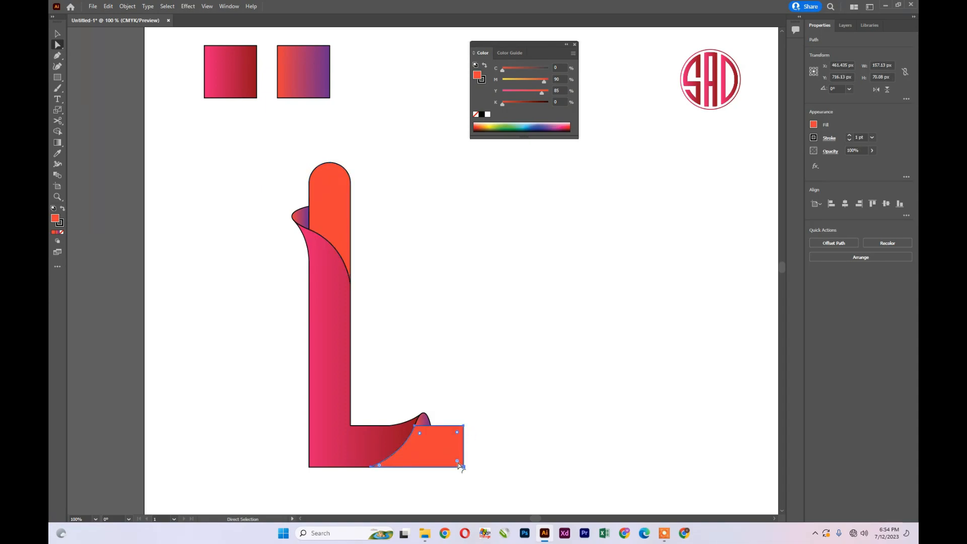
drag(458, 462, 456, 437)
click(412, 399)
drag(224, 143, 496, 492)
click(486, 278)
Change the fill of the stem's end piece to a brighter, more saturated red.
click(330, 182)
double_click(55, 219)
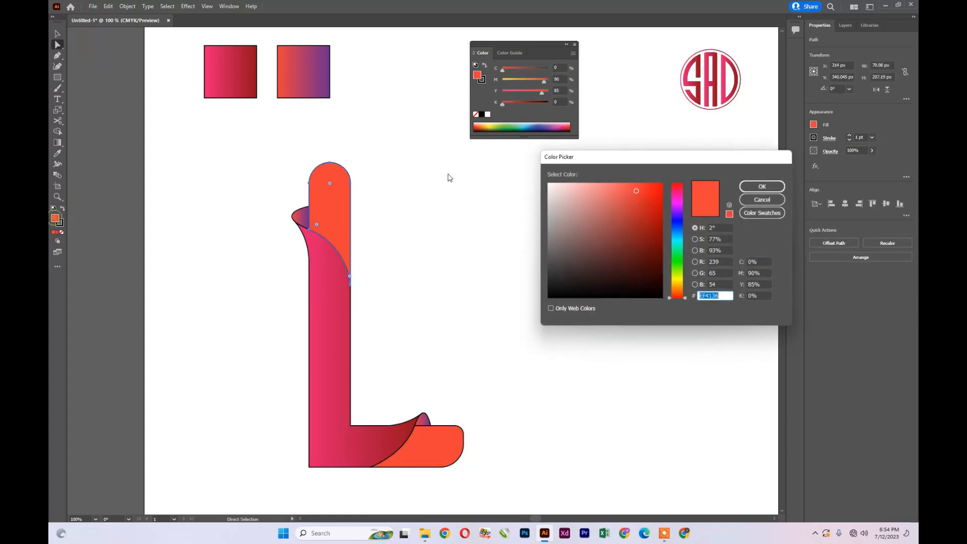
drag(644, 211, 676, 176)
click(762, 186)
Match the foot's end piece to the stem's bright red fill with the Eyedropper.
click(445, 440)
click(57, 154)
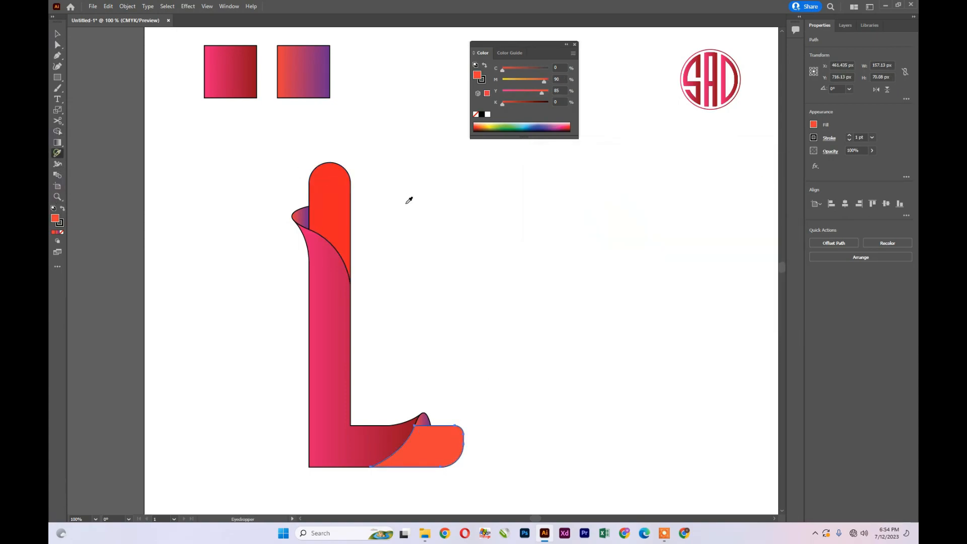
click(343, 194)
Remove the black stroke from all pieces of the L and deselect them.
key(v)
drag(230, 144, 548, 498)
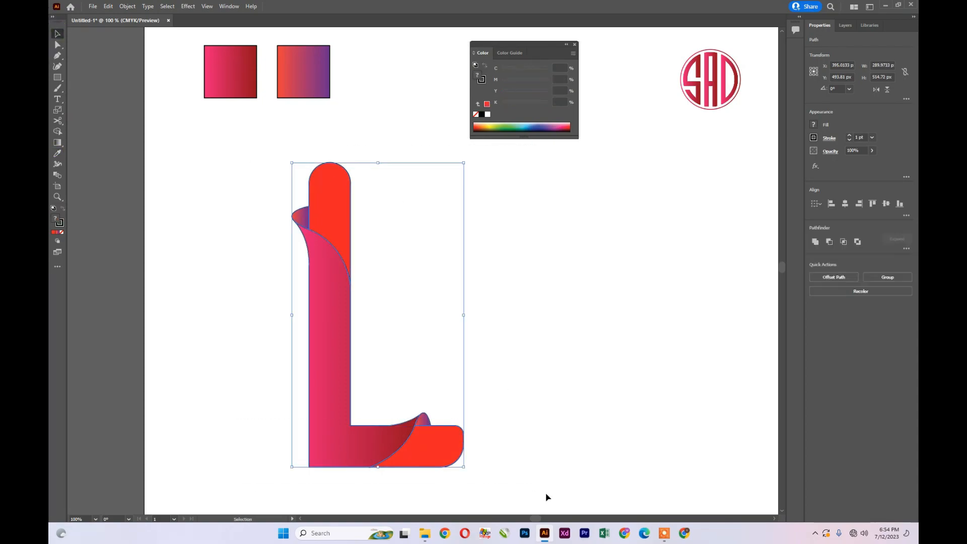
key(ctrl+minus)
key(ctrl+minus)
key(ctrl+minus)
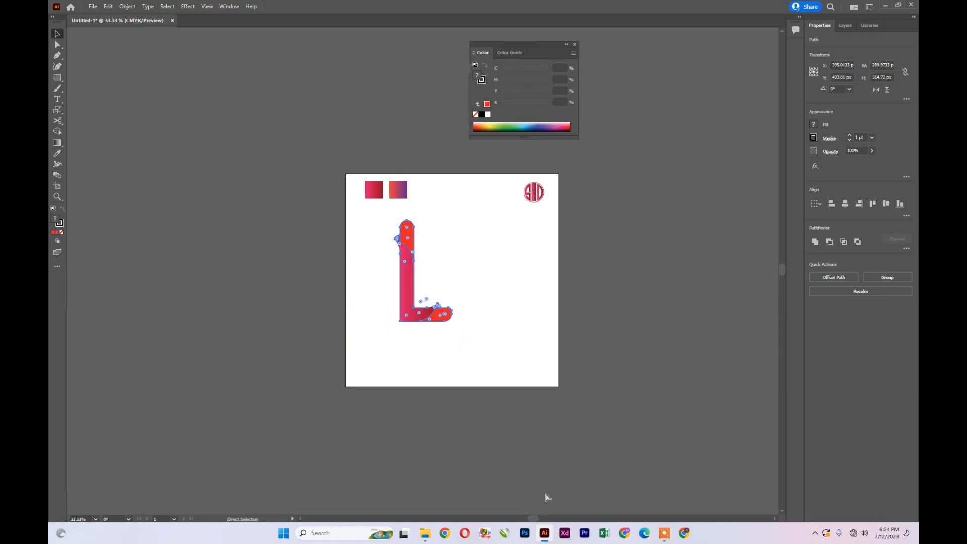
click(60, 223)
click(59, 239)
click(62, 232)
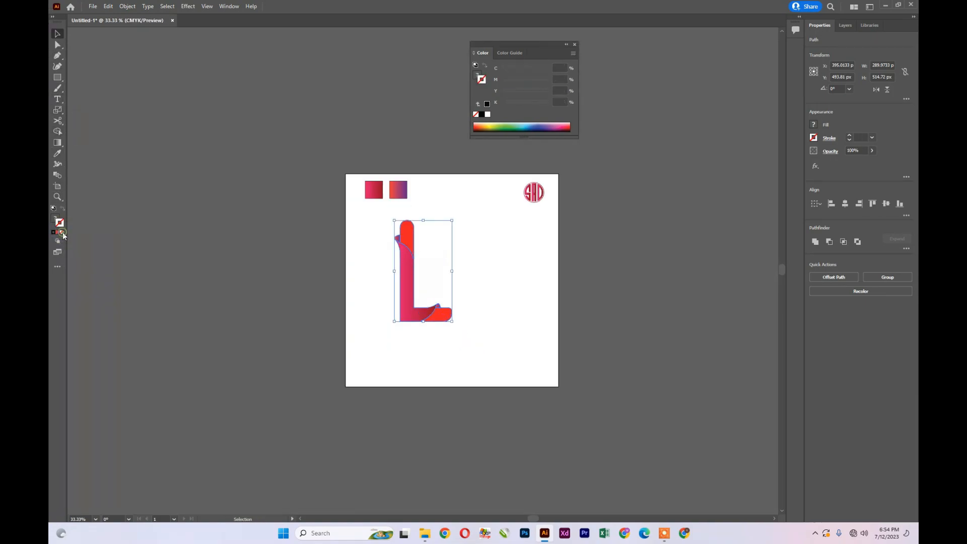
click(233, 246)
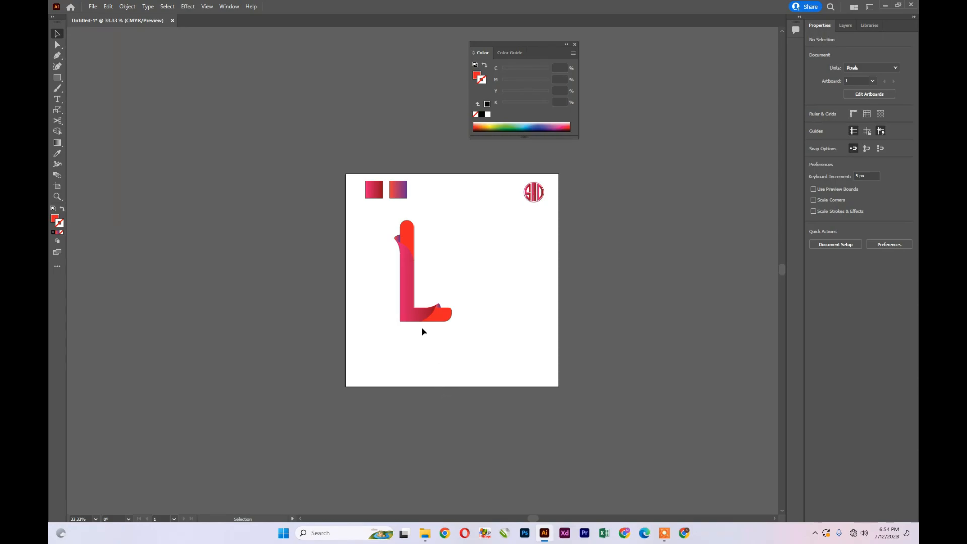
Group all pieces of the L and scale the group down to about 64 by 114 px.
drag(382, 215, 491, 350)
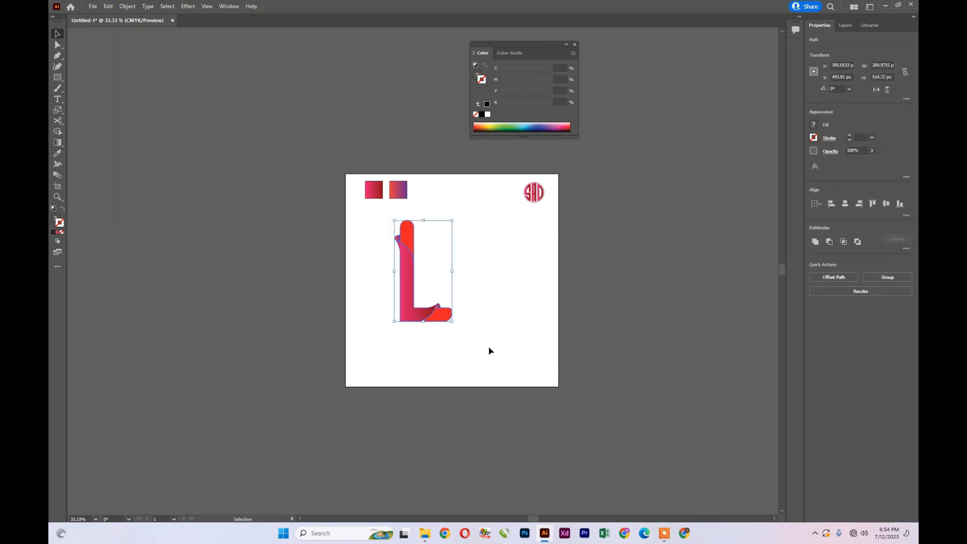
key(ctrl+g)
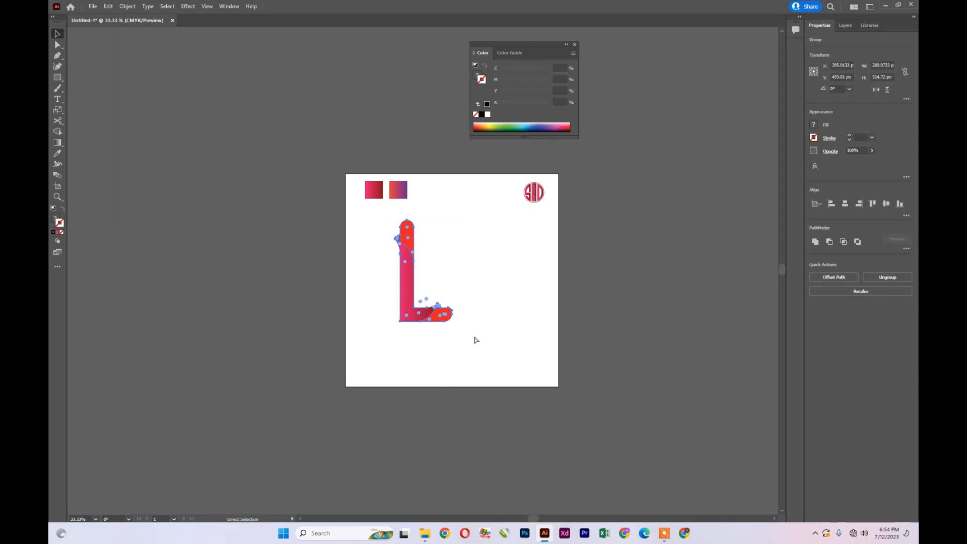
drag(453, 324, 407, 242)
click(432, 216)
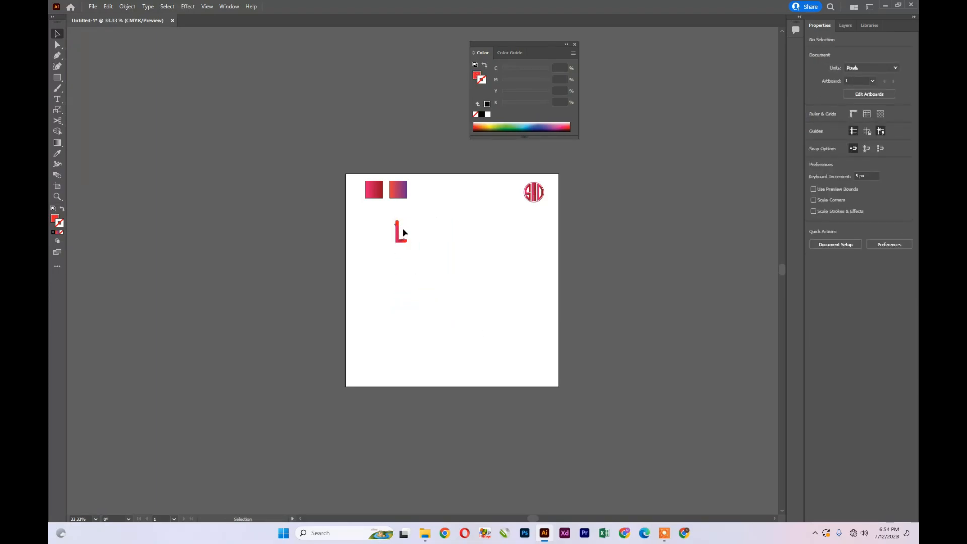
Place the small L and the circular SAD monogram side by side below the gradient squares, leaving a small gap between them.
key(a)
key(ctrl+1)
drag(353, 188, 257, 214)
scroll(272, 216, up, 5)
drag(742, 186, 320, 334)
mouse_move(267, 354)
mouse_down()
mouse_move(283, 322)
mouse_move(280, 342)
mouse_up()
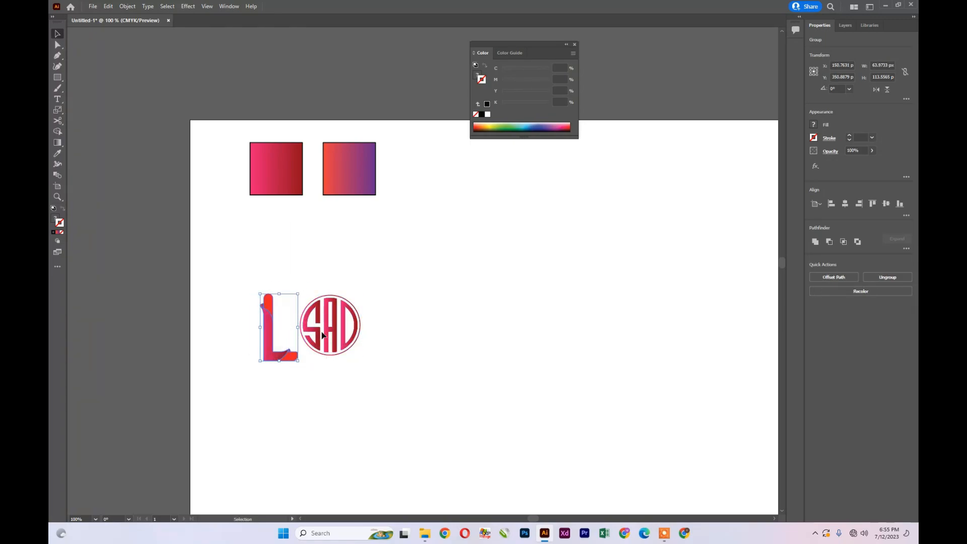
drag(318, 335, 333, 338)
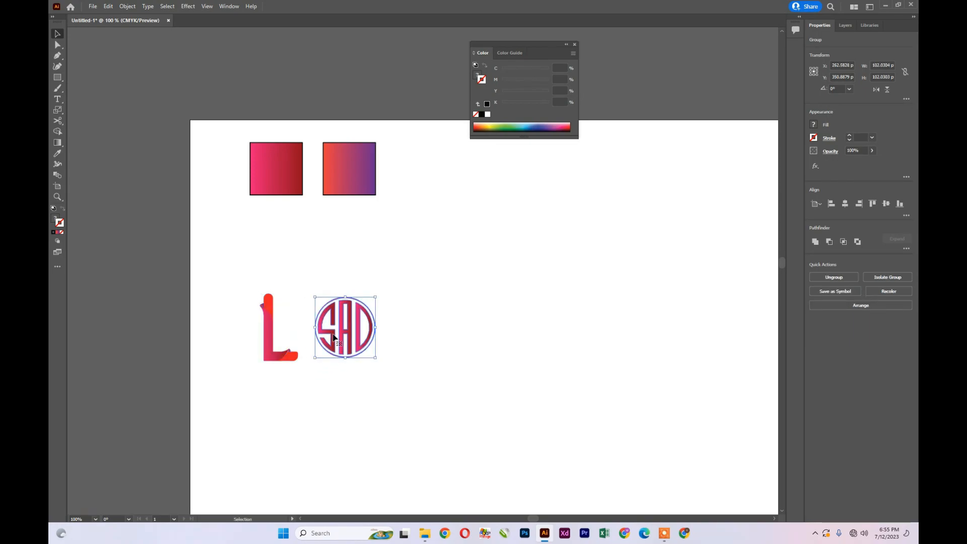